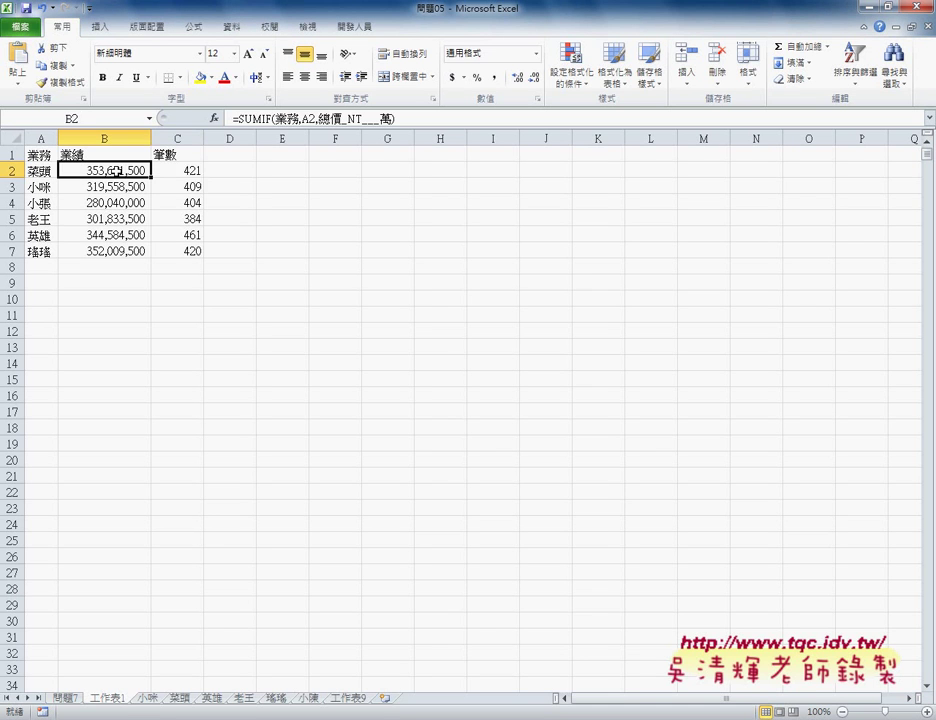
Check the COUNTIF formula in C2, then switch to the 問題7 sales data sheet.
{"action": "left_click", "coordinate": [186, 171]}
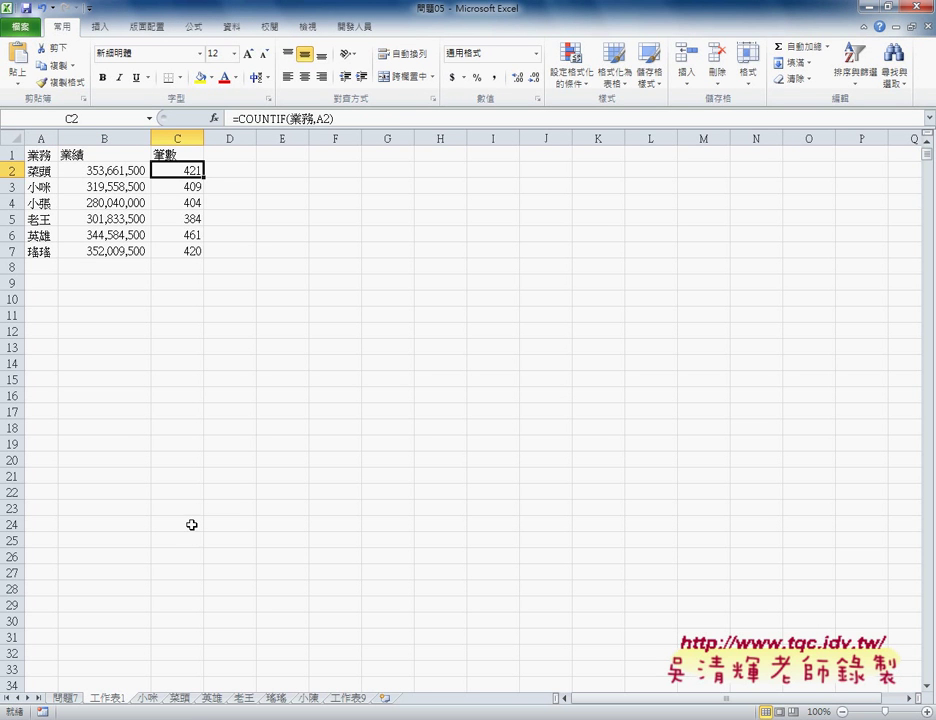
{"action": "left_click", "coordinate": [65, 698]}
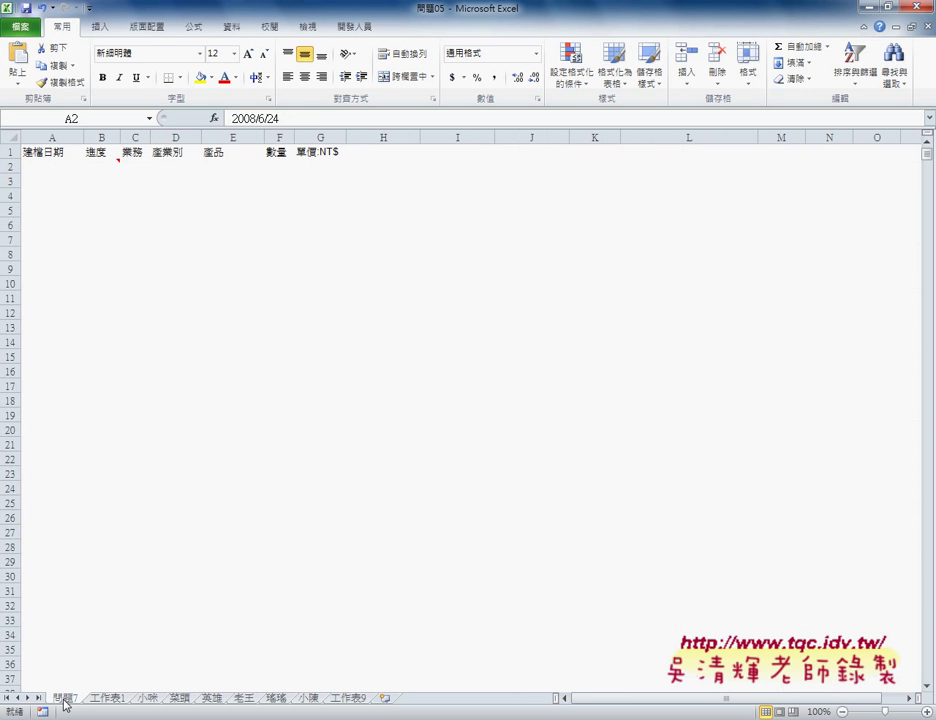
Look at the Insert ribbon, then view the existing pivot table on sheet 工作表9.
{"action": "left_click", "coordinate": [112, 32]}
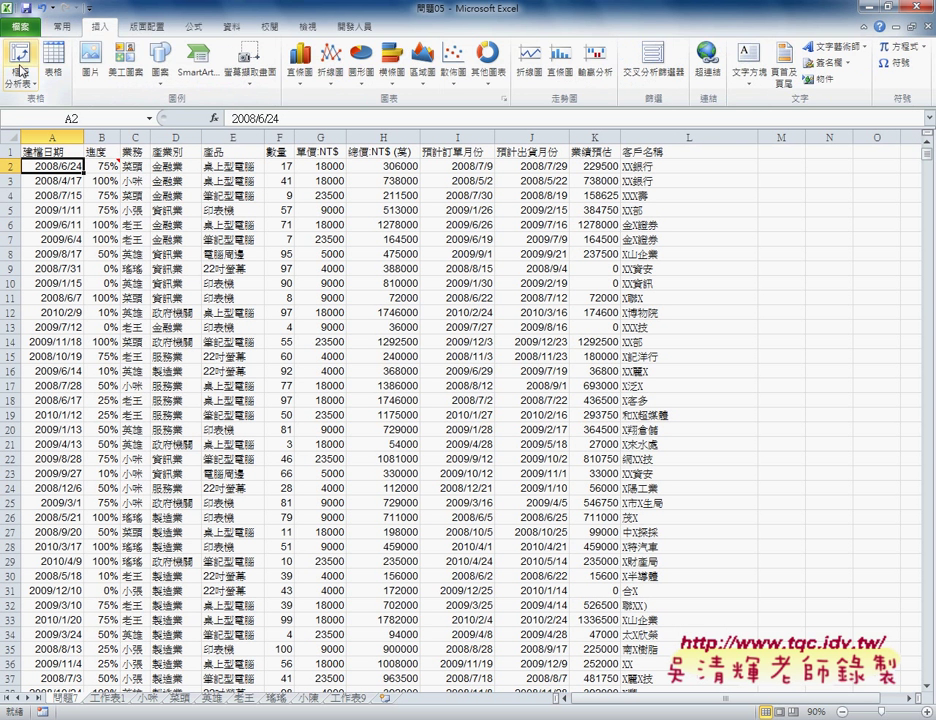
{"action": "left_click", "coordinate": [349, 699]}
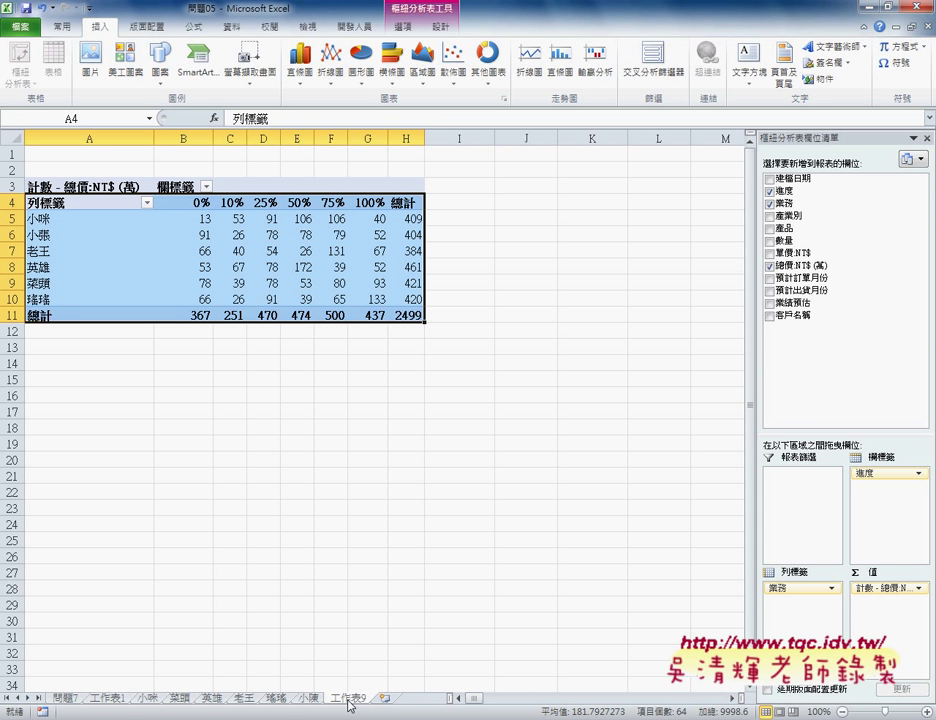
Clear all pivot fields, then put 業務 in rows and sum 總價NT$(萬) as values.
{"action": "left_click", "coordinate": [770, 190]}
{"action": "left_click", "coordinate": [770, 203]}
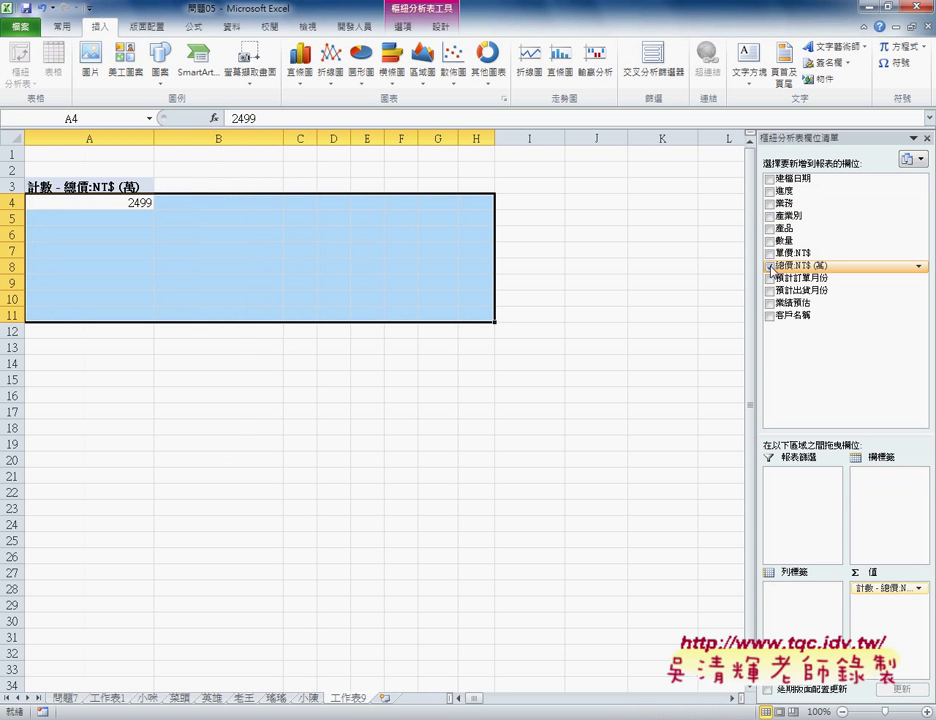
{"action": "left_click", "coordinate": [770, 266]}
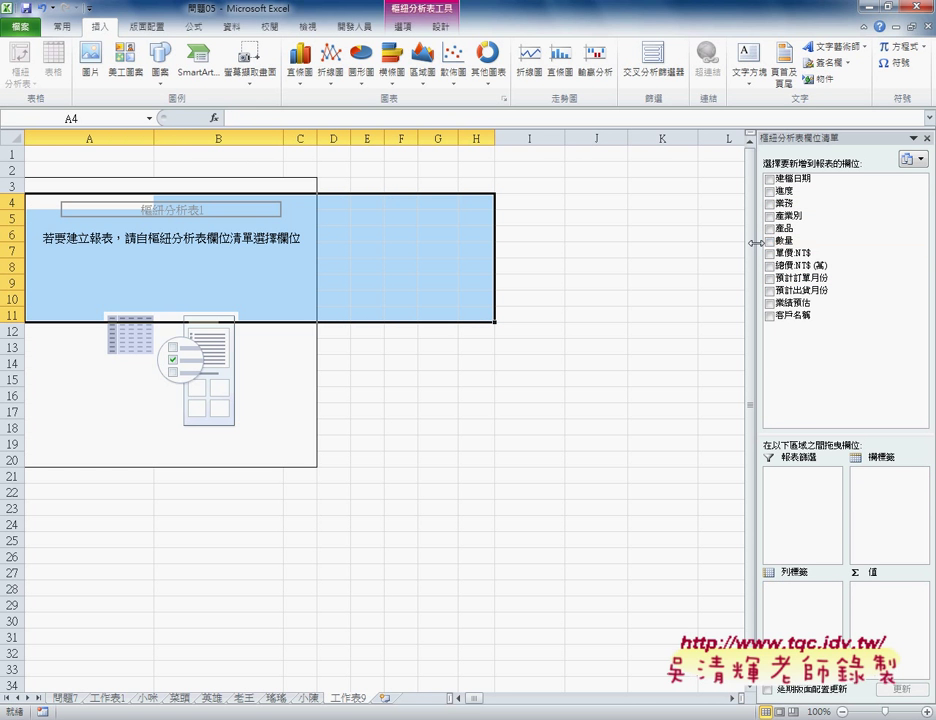
{"action": "left_click_drag", "start_coordinate": [752, 244], "coordinate": [646, 250]}
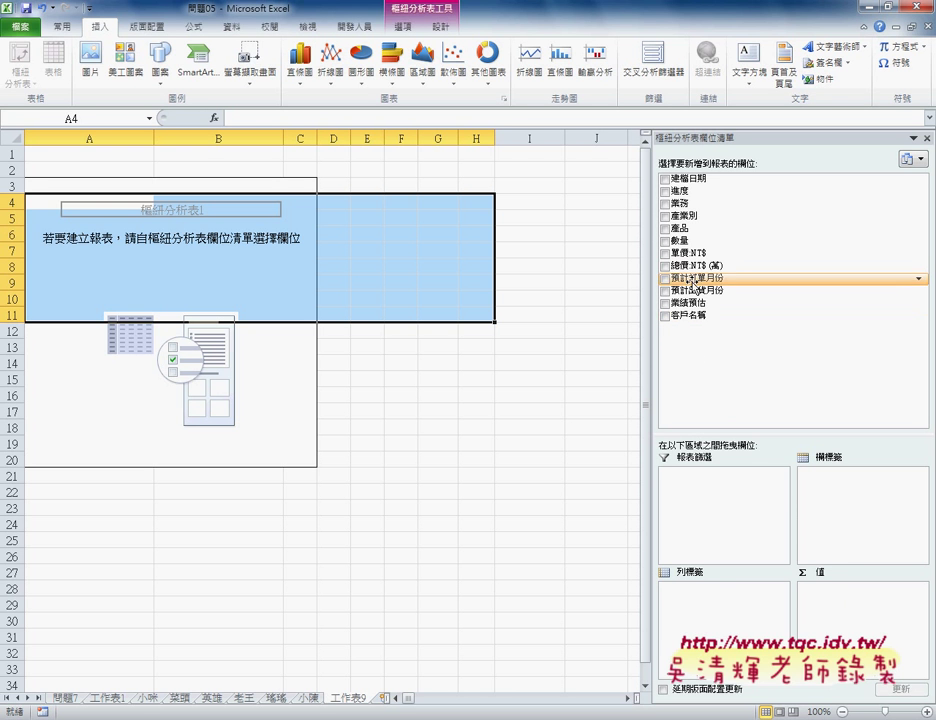
{"action": "left_click_drag", "start_coordinate": [691, 230], "coordinate": [715, 615]}
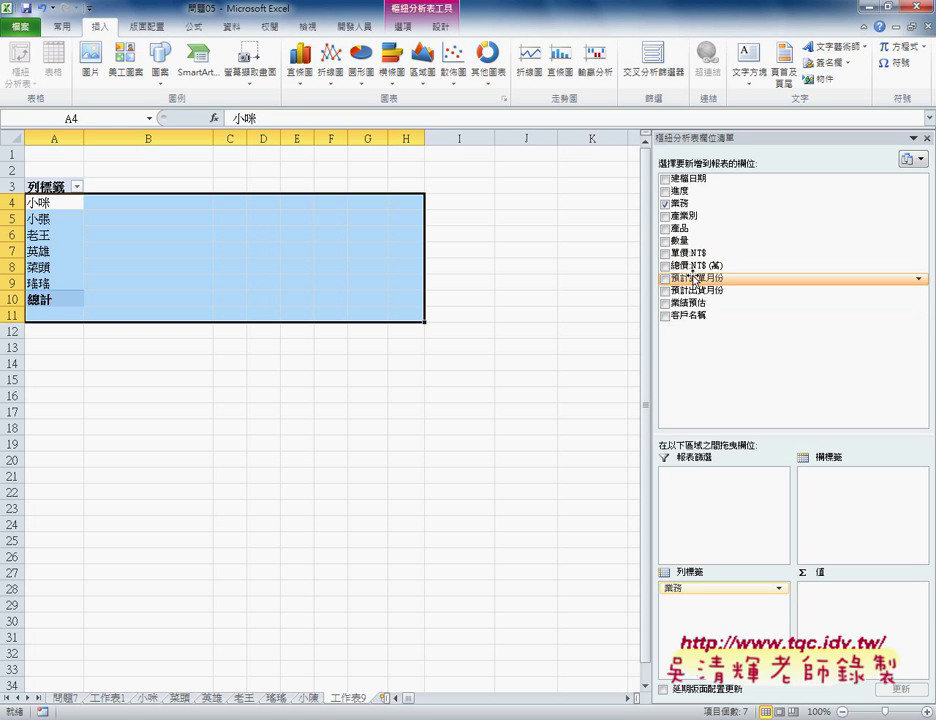
{"action": "left_click_drag", "start_coordinate": [694, 266], "coordinate": [861, 532]}
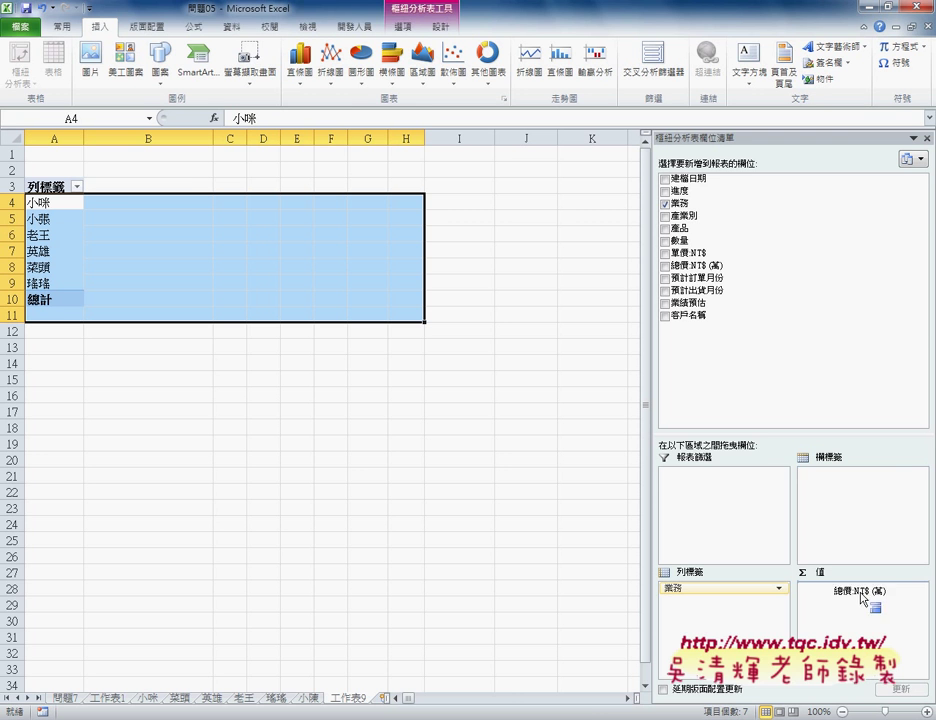
{"action": "left_click_drag", "start_coordinate": [861, 532], "coordinate": [862, 630]}
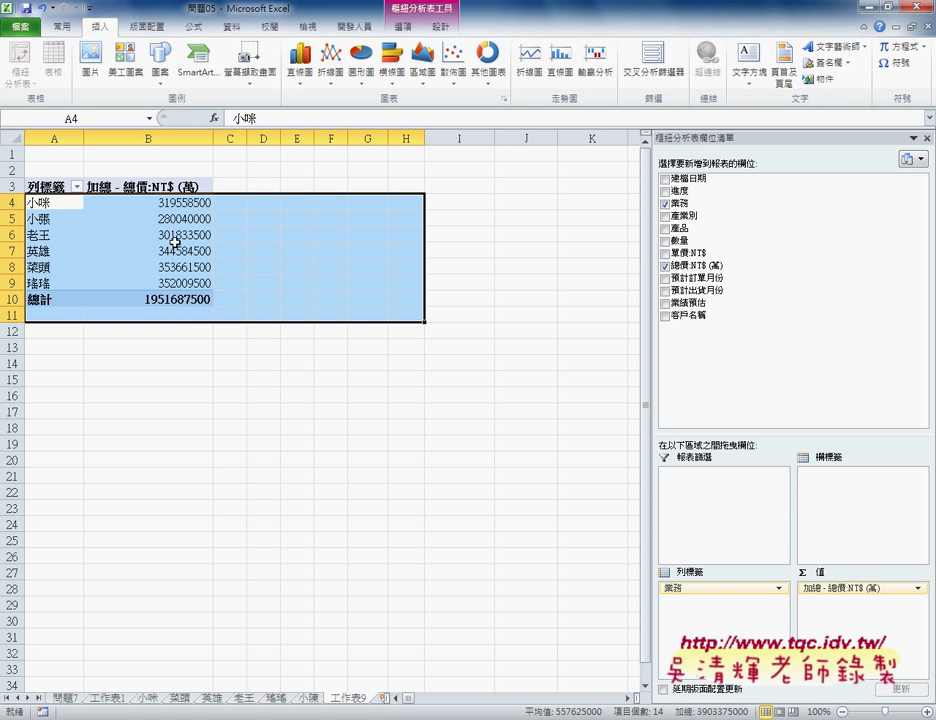
{"action": "mouse_move", "coordinate": [155, 267]}
Change the 總價NT$(萬) value field to Count (項目個數), giving a grand total of 2499.
{"action": "left_click", "coordinate": [918, 589]}
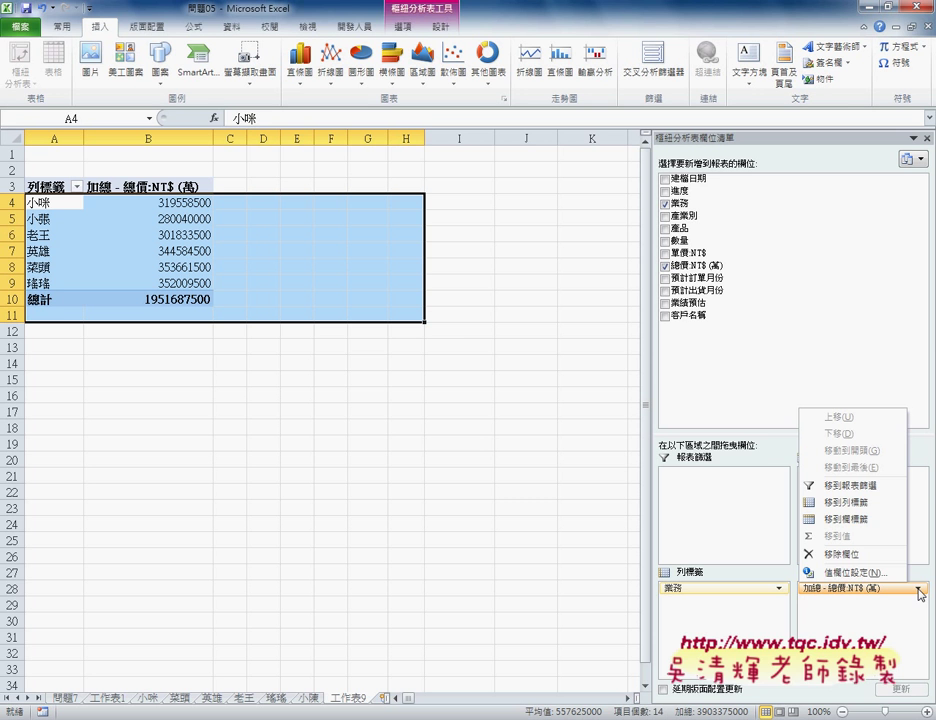
{"action": "left_click", "coordinate": [840, 573]}
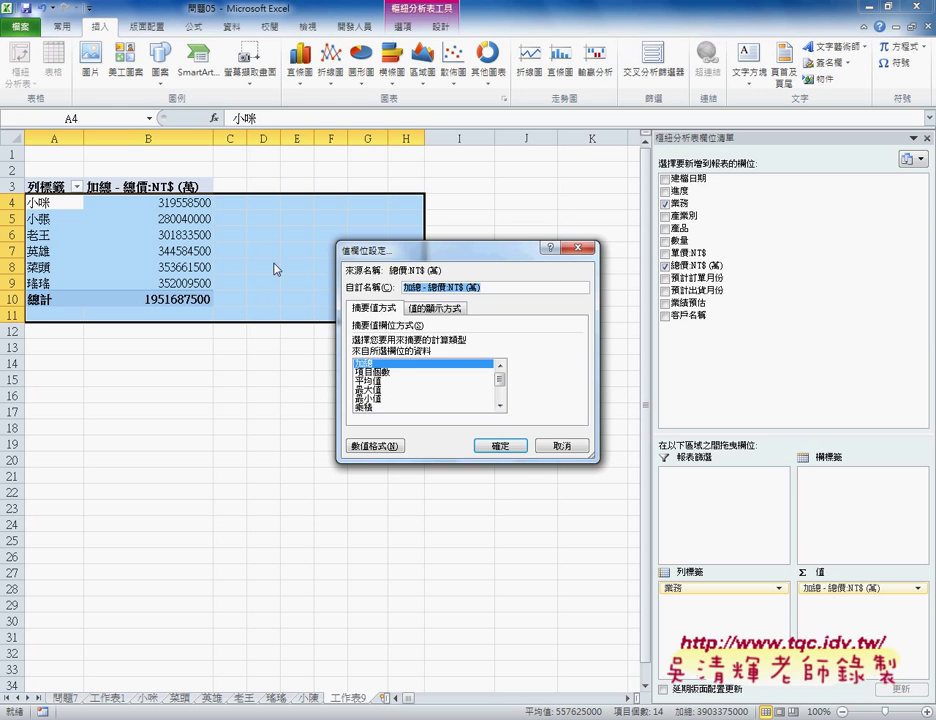
{"action": "left_click", "coordinate": [374, 372]}
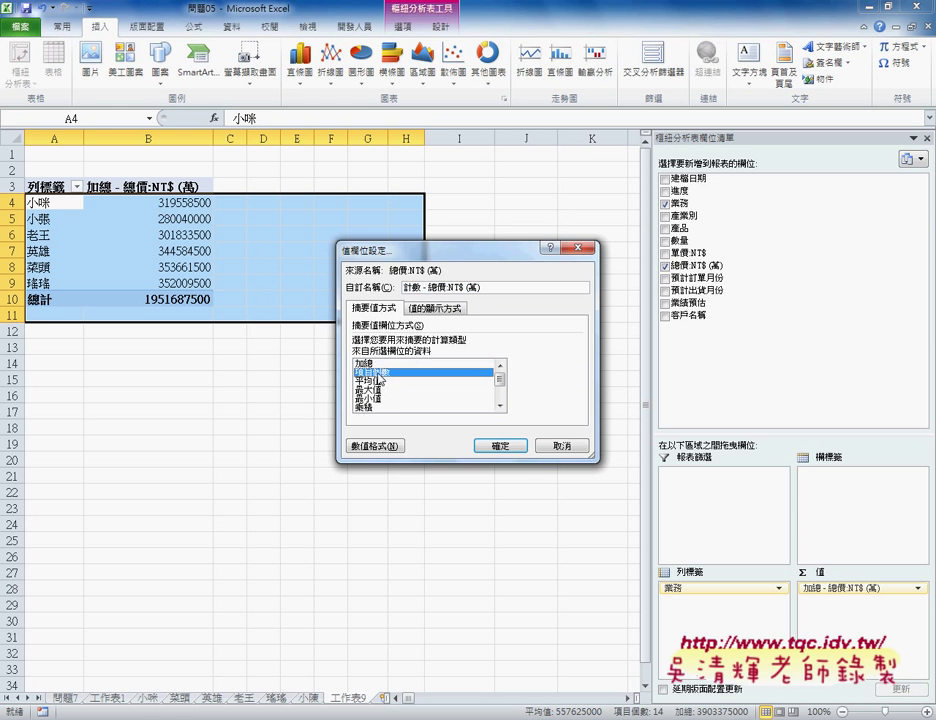
{"action": "left_click", "coordinate": [507, 449]}
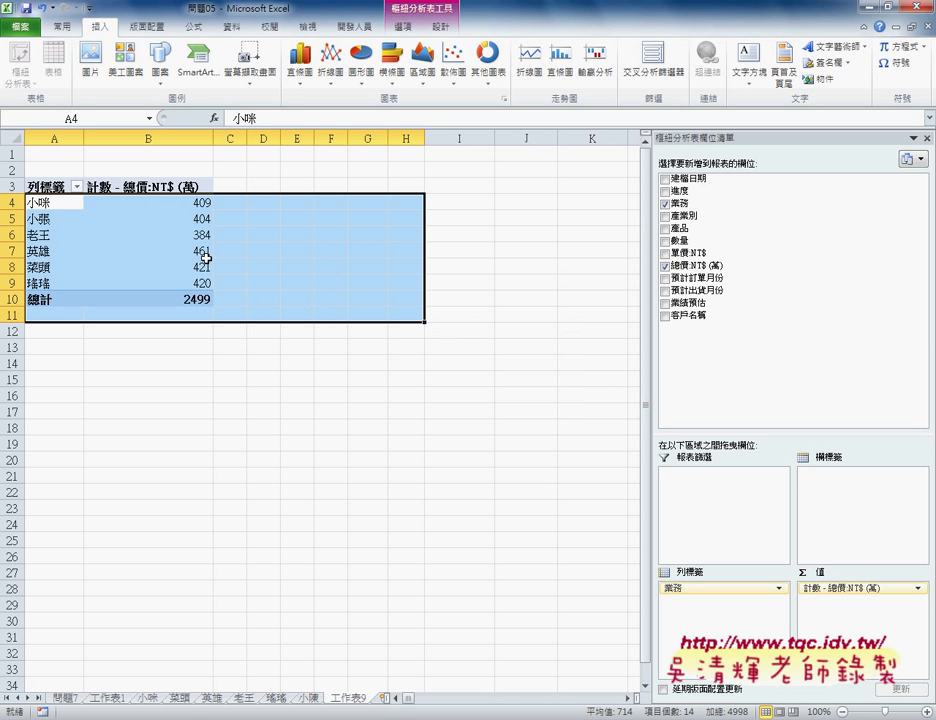
{"action": "mouse_move", "coordinate": [206, 258]}
Add 產業別 as the column field, splitting counts into 服務業, 金融業, 學校 and more.
{"action": "mouse_move", "coordinate": [686, 215]}
{"action": "left_mouse_down"}
{"action": "mouse_move", "coordinate": [828, 510]}
{"action": "mouse_move", "coordinate": [704, 216]}
{"action": "left_mouse_up"}
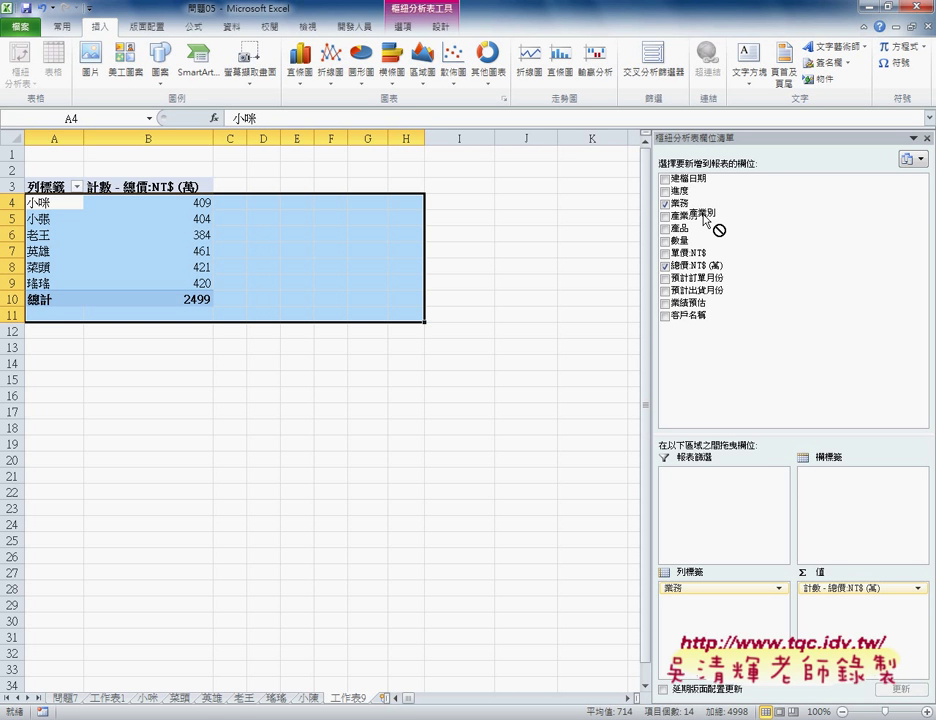
{"action": "left_click_drag", "start_coordinate": [704, 216], "coordinate": [856, 503]}
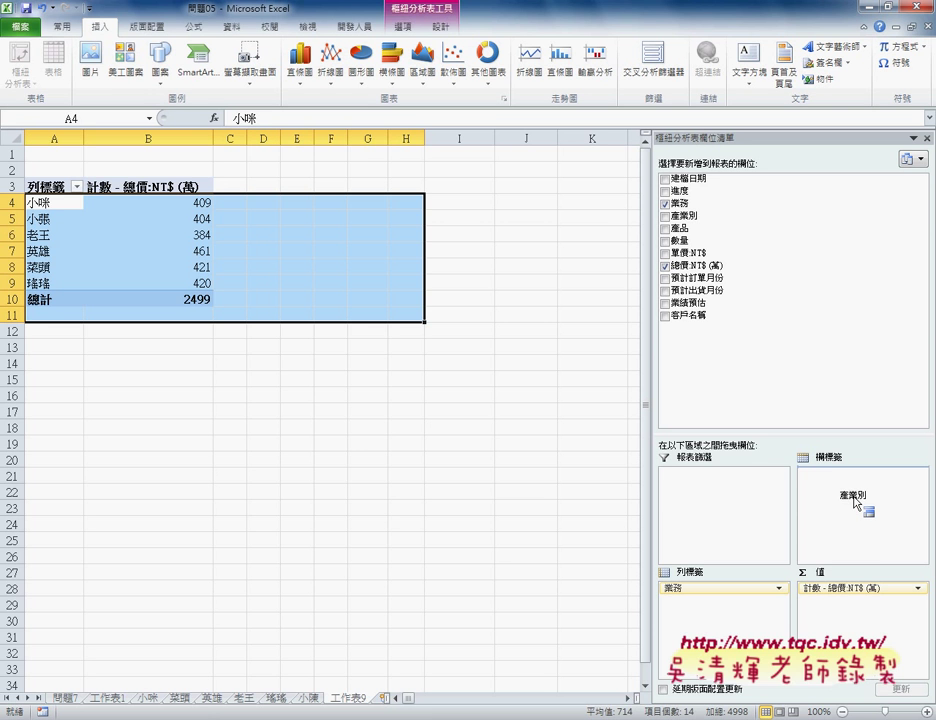
{"action": "left_click_drag", "start_coordinate": [856, 503], "coordinate": [856, 502]}
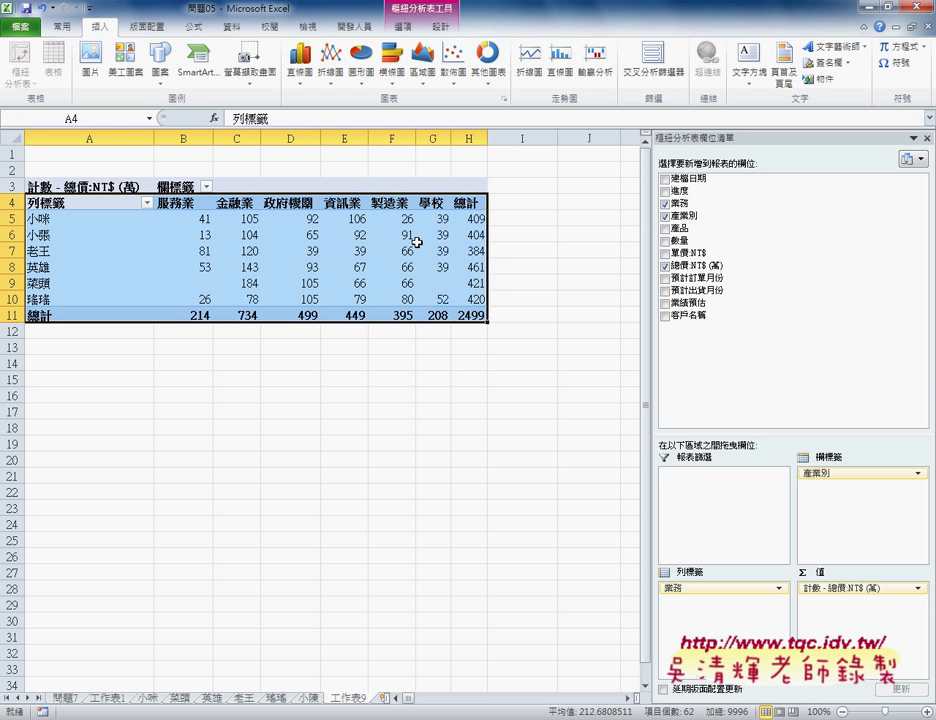
{"action": "mouse_move", "coordinate": [417, 242]}
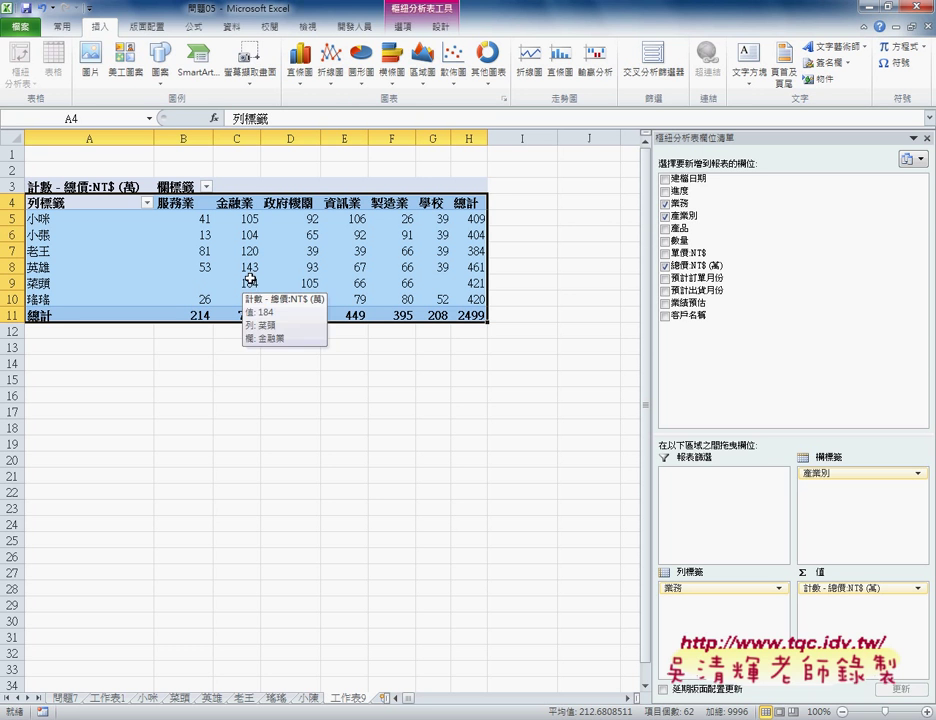
{"action": "mouse_move", "coordinate": [256, 316]}
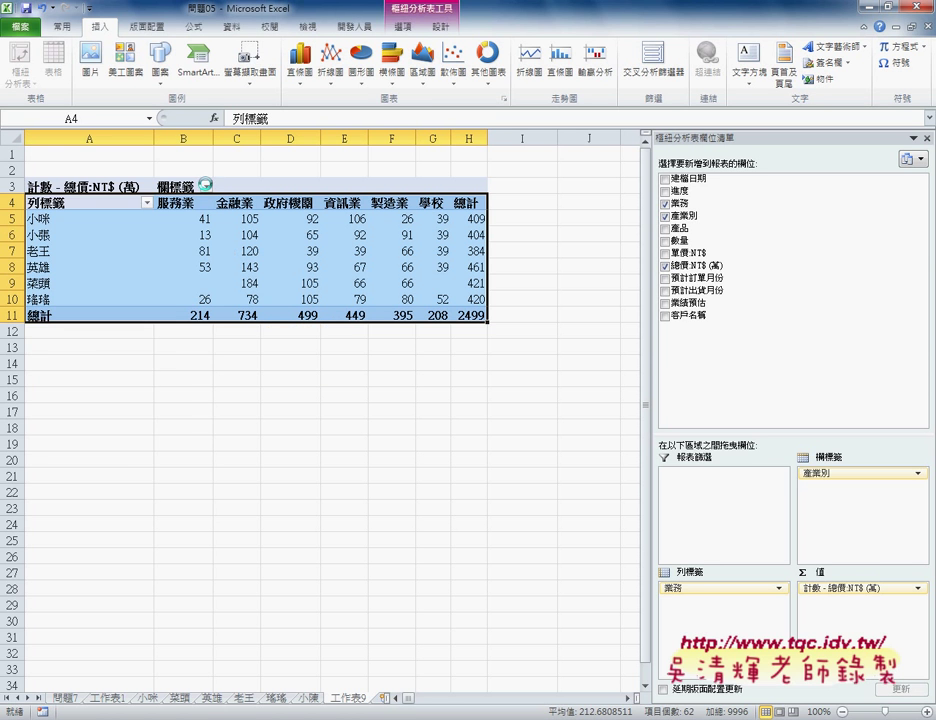
{"action": "left_click", "coordinate": [206, 187]}
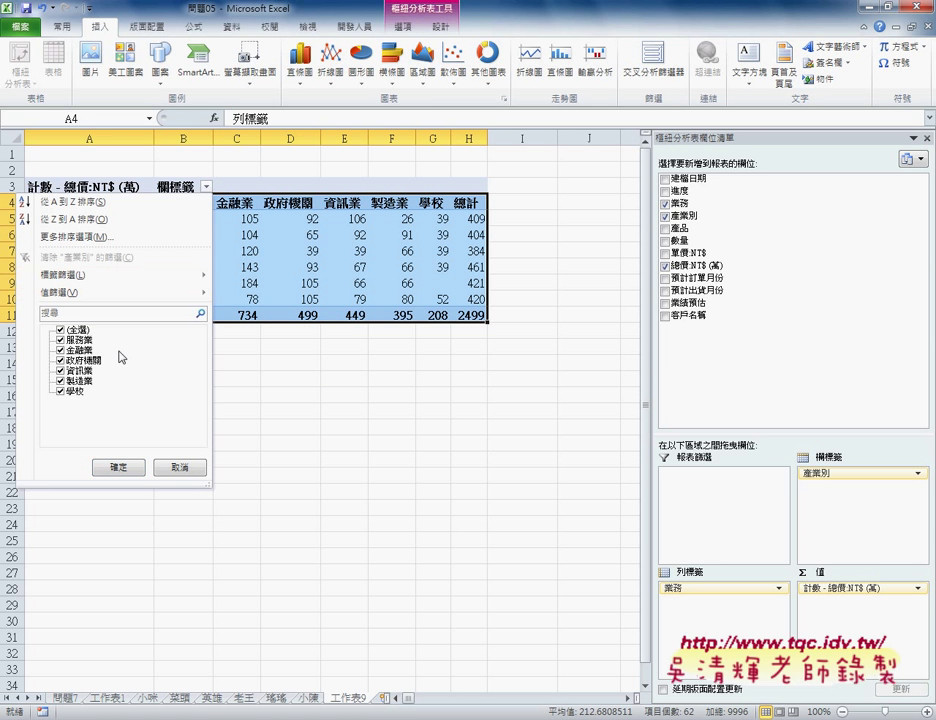
{"action": "left_click", "coordinate": [60, 350]}
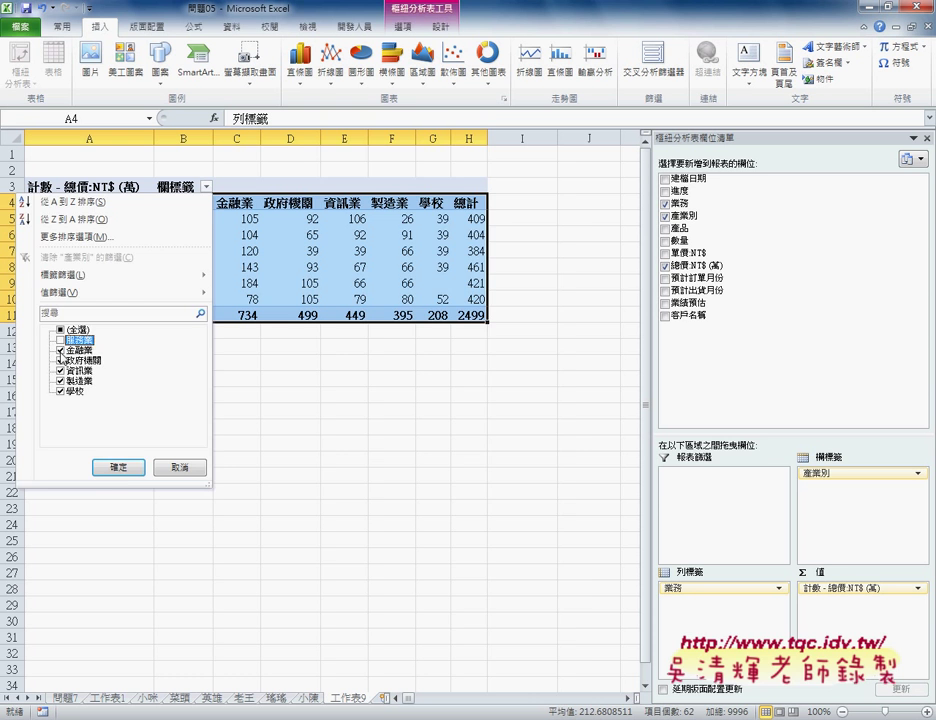
{"action": "left_click", "coordinate": [119, 467]}
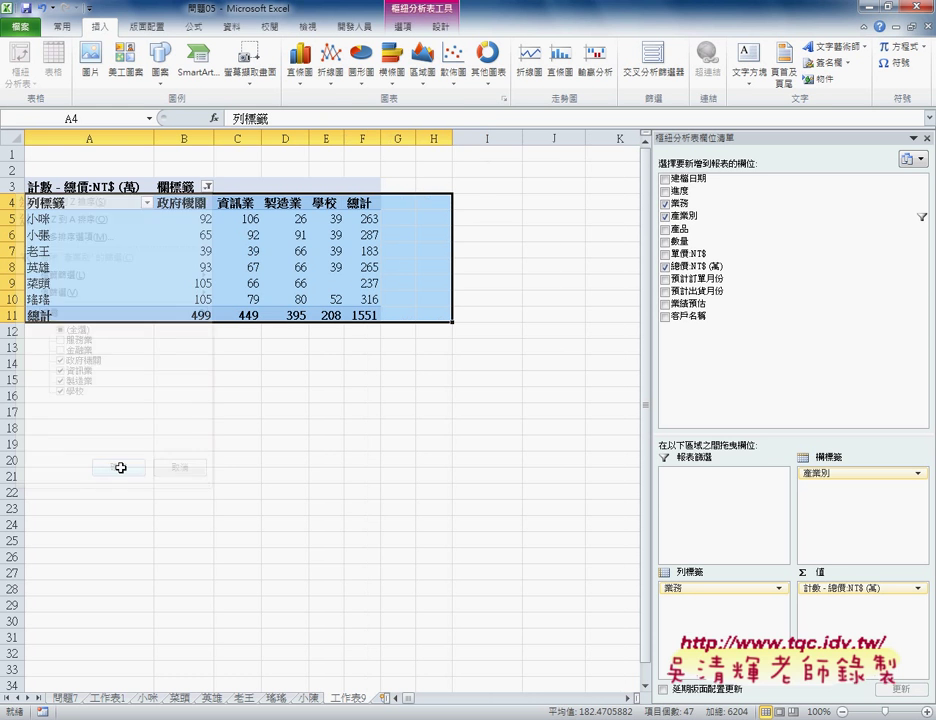
{"action": "left_click", "coordinate": [206, 187]}
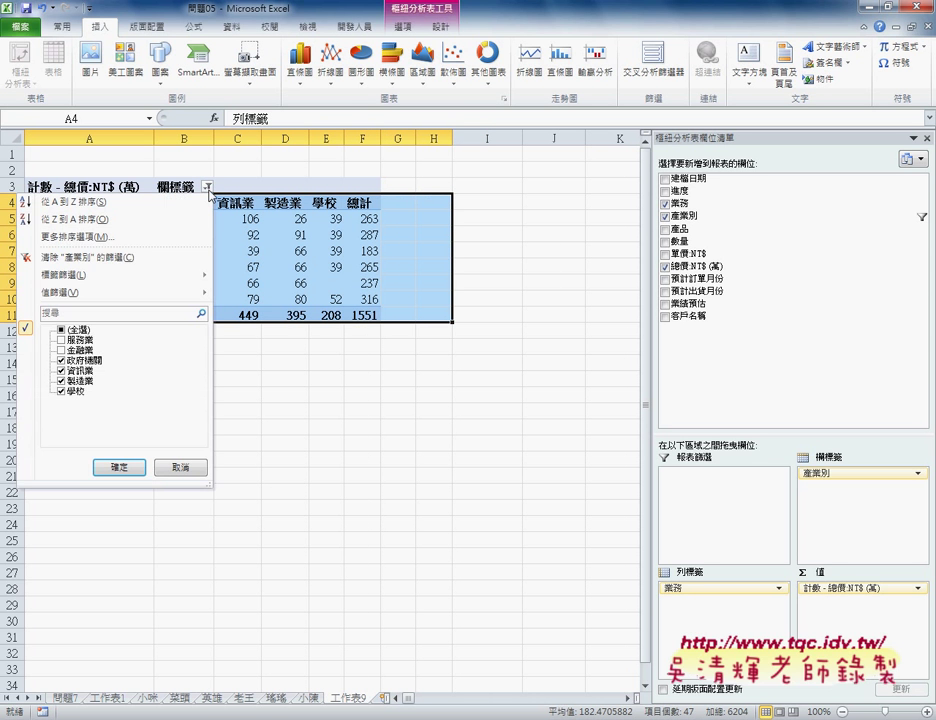
{"action": "left_click", "coordinate": [61, 329]}
{"action": "left_click", "coordinate": [127, 467]}
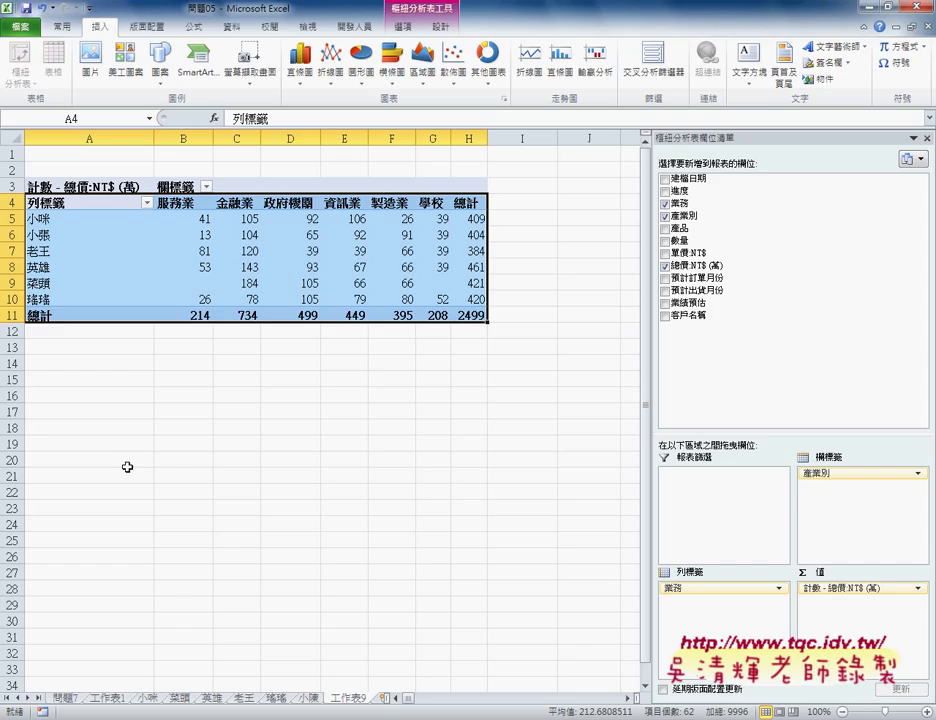
On the 問題7 sheet, draw a form button at M2 assigned to the 篩選業務_防呆 macro.
{"action": "left_click", "coordinate": [70, 699]}
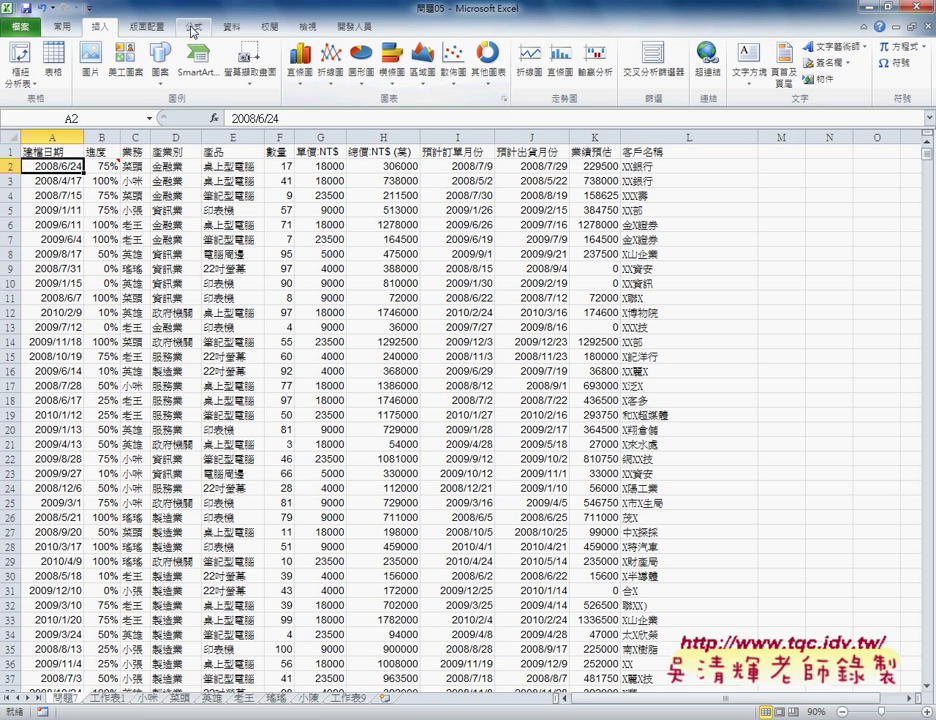
{"action": "left_click", "coordinate": [345, 30]}
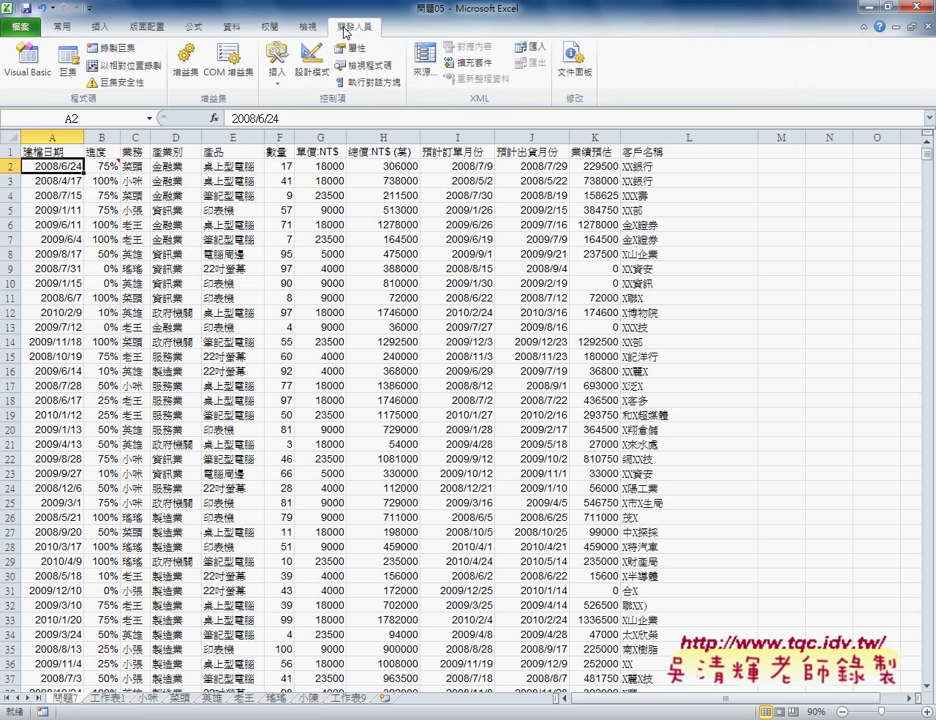
{"action": "left_click", "coordinate": [278, 60]}
{"action": "left_click", "coordinate": [271, 119]}
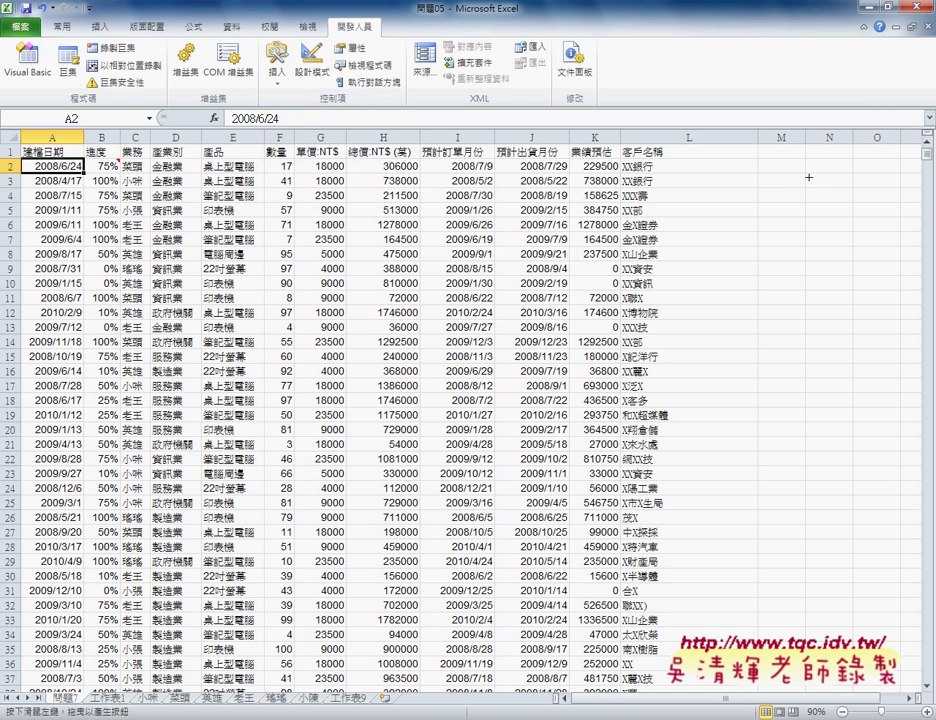
{"action": "mouse_move", "coordinate": [745, 155]}
{"action": "left_mouse_down"}
{"action": "mouse_move", "coordinate": [827, 177]}
{"action": "mouse_move", "coordinate": [790, 178]}
{"action": "left_mouse_up"}
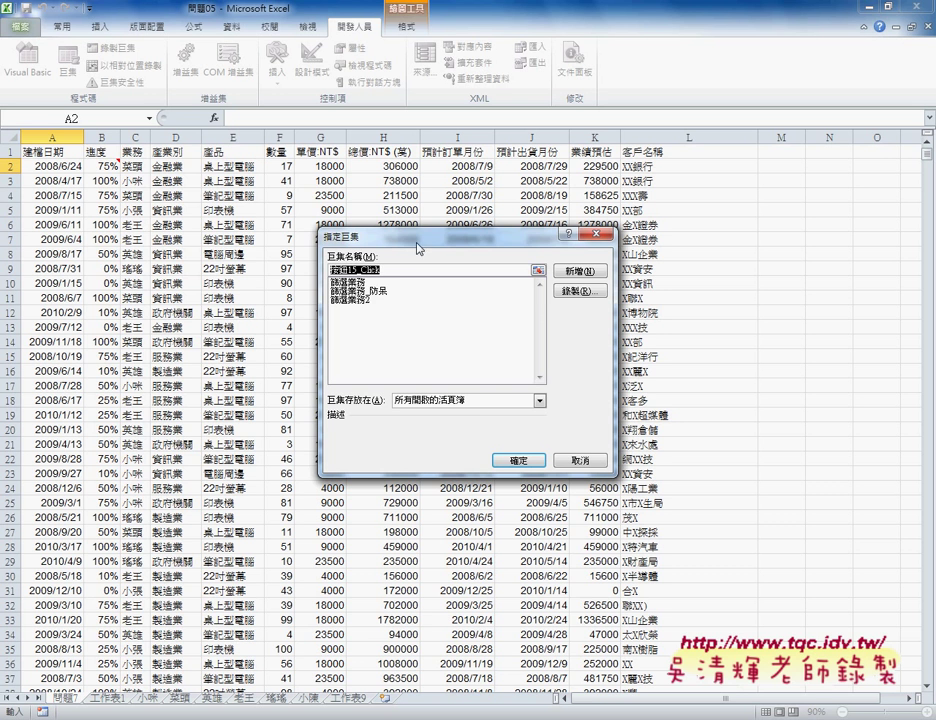
{"action": "left_click", "coordinate": [352, 291]}
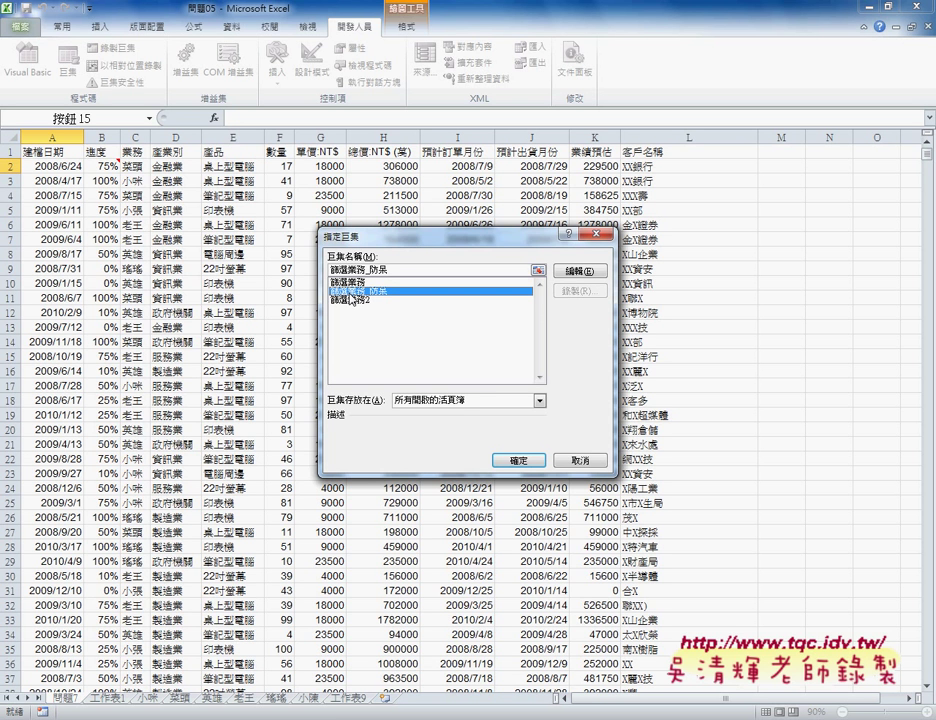
{"action": "left_click", "coordinate": [517, 461]}
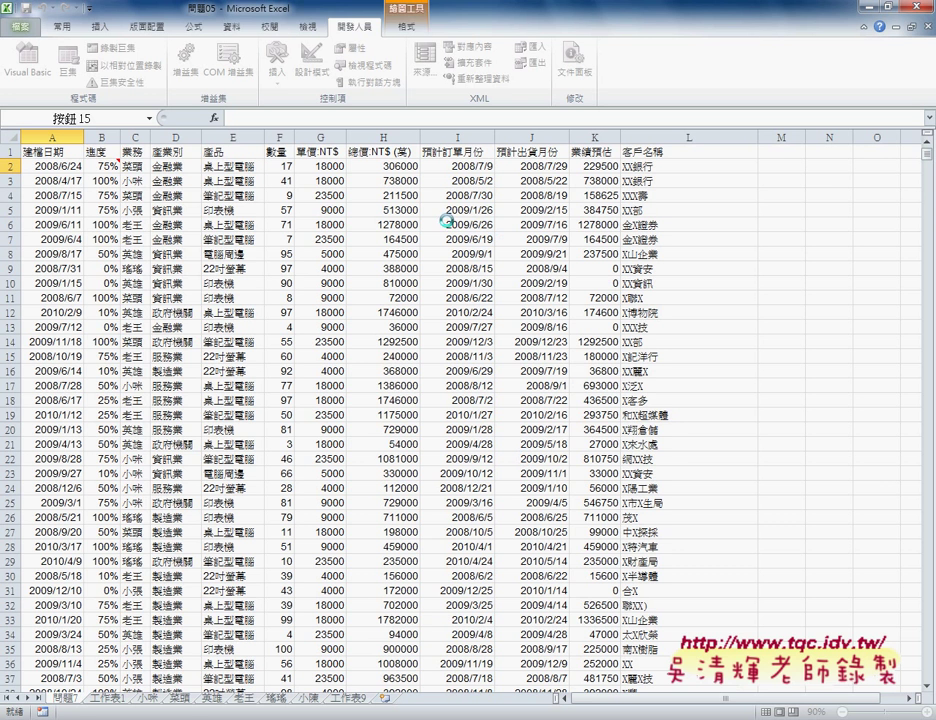
Reconfirm the button's 篩選業務_防呆 macro assignment and caption it 篩選業務_防呆.
{"action": "right_click", "coordinate": [778, 168]}
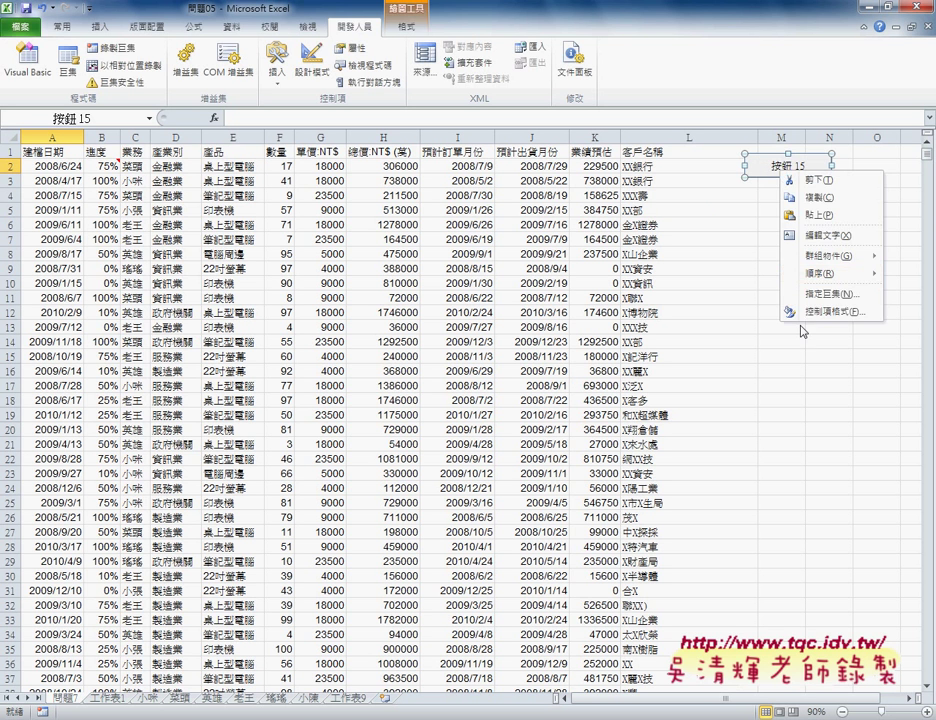
{"action": "left_click", "coordinate": [815, 294]}
{"action": "left_click", "coordinate": [713, 224]}
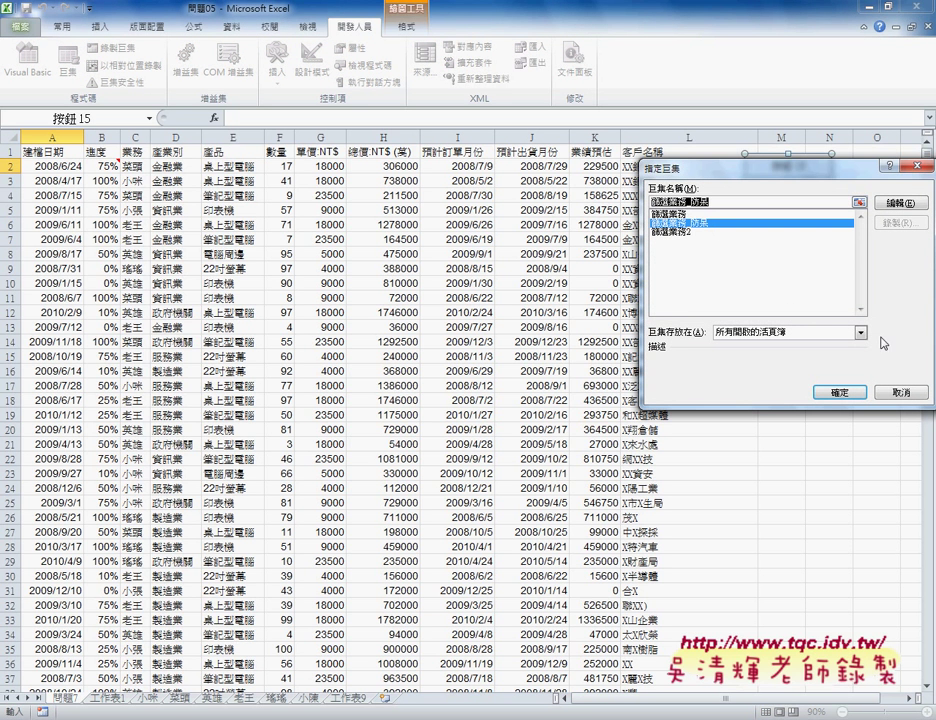
{"action": "left_click", "coordinate": [839, 392]}
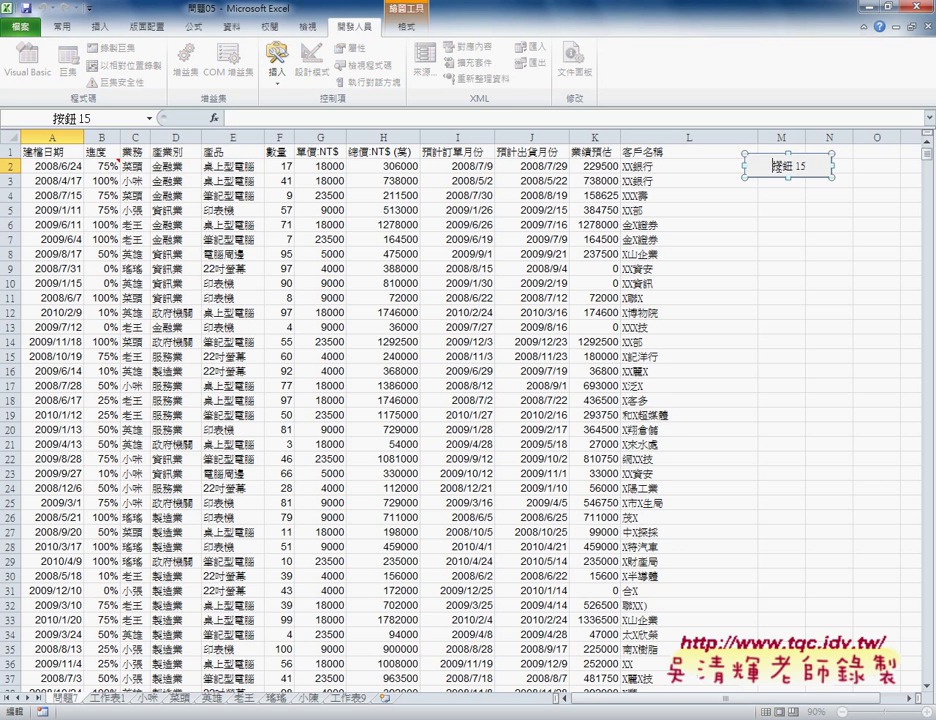
{"action": "key", "text": "BackSpace"}
{"action": "key", "text": "BackSpace"}
{"action": "key", "text": "BackSpace"}
{"action": "type", "text": "篩選業務_防呆"}
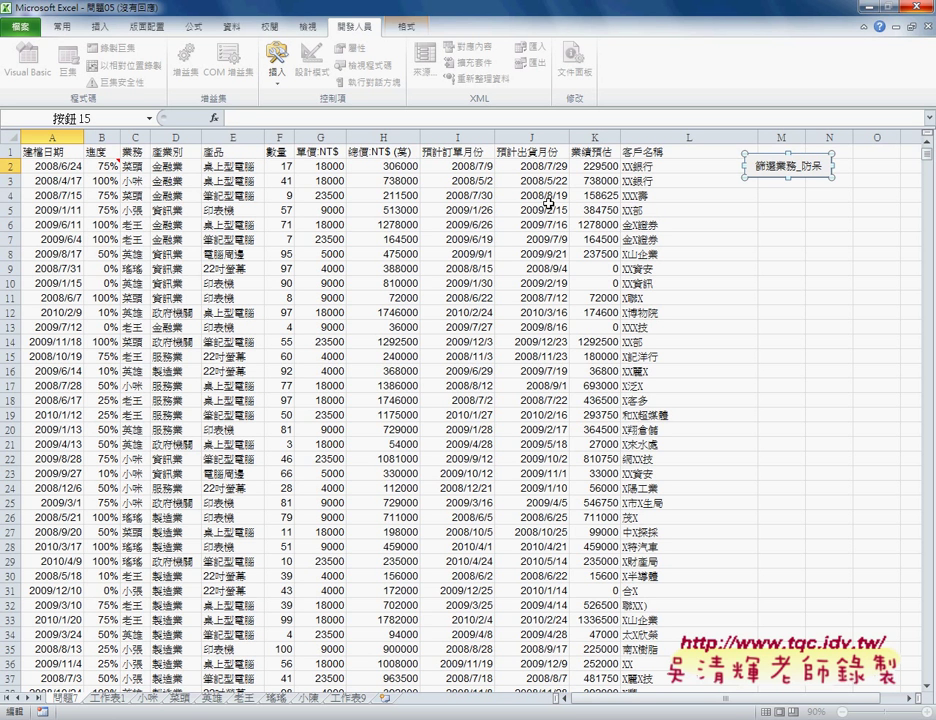
{"action": "left_click", "coordinate": [733, 232]}
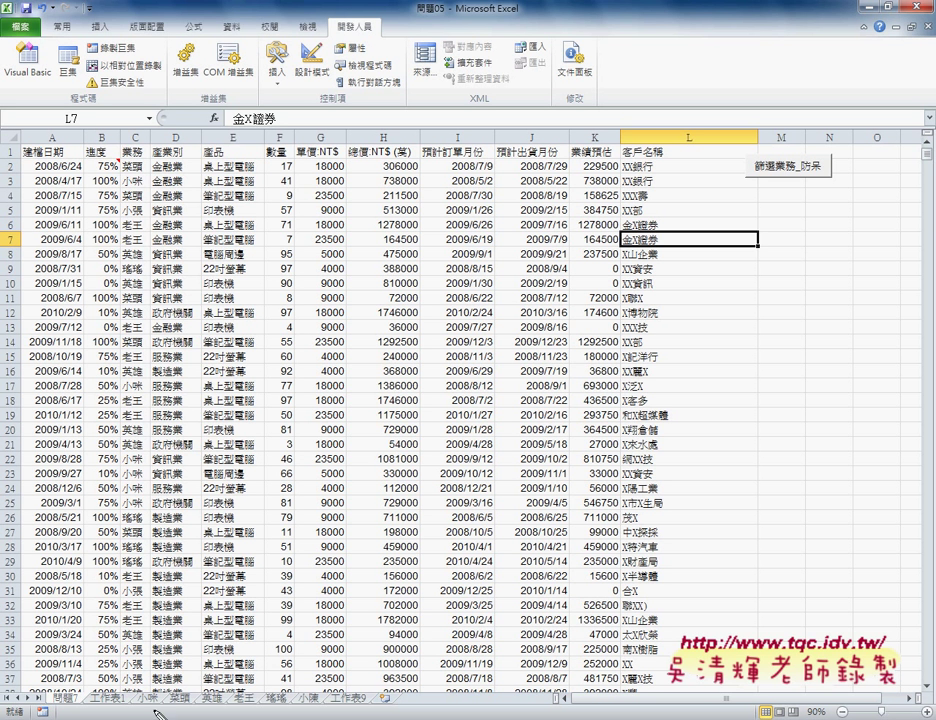
{"action": "left_click_drag", "start_coordinate": [153, 708], "coordinate": [137, 716]}
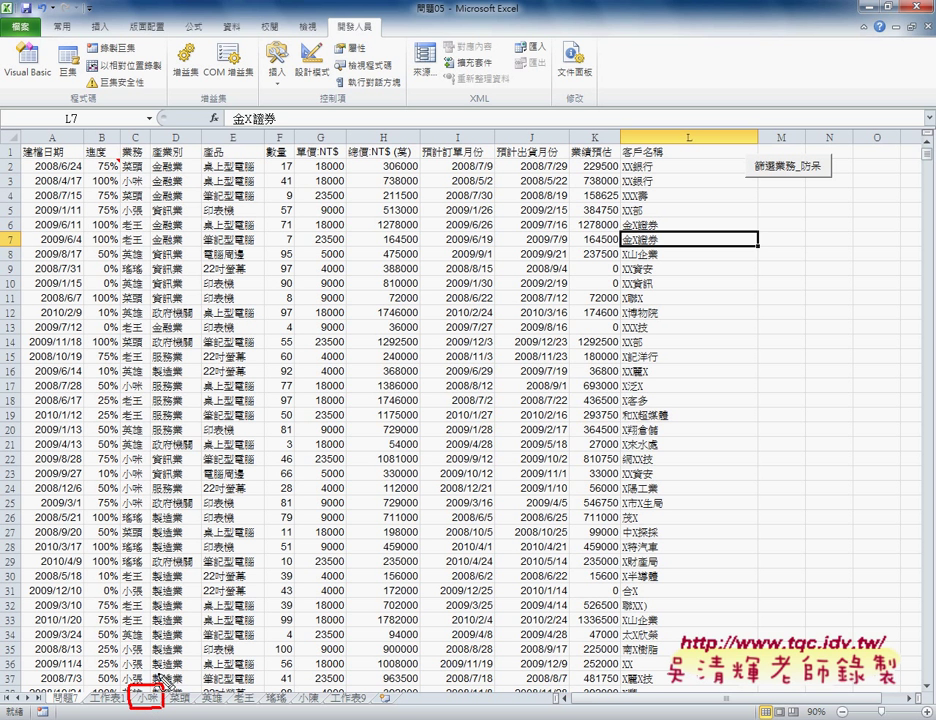
{"action": "left_click_drag", "start_coordinate": [138, 672], "coordinate": [160, 714]}
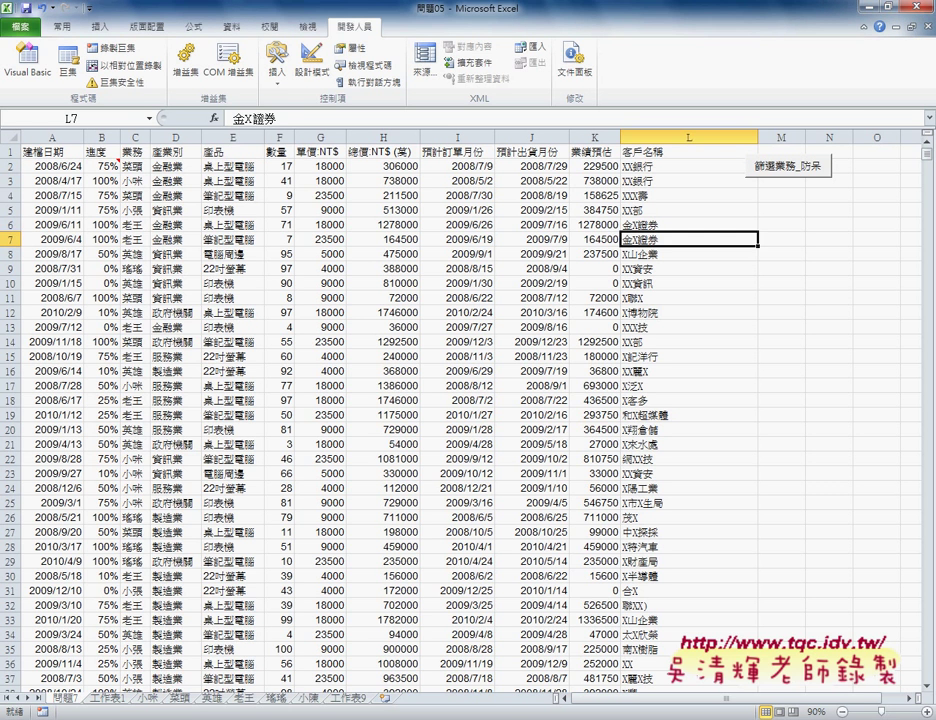
Switch to the VBA editor and locate the 篩選業務_防呆 procedure in Module1.
{"action": "left_click", "coordinate": [428, 700]}
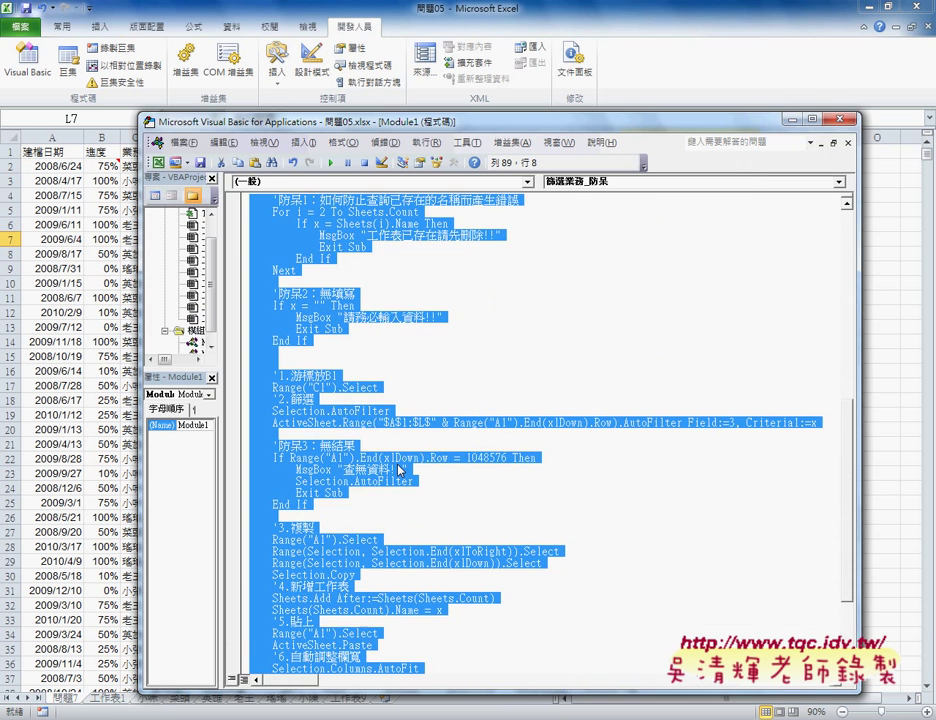
{"action": "scroll", "coordinate": [400, 470], "scroll_direction": "up", "scroll_amount": 3}
{"action": "scroll", "coordinate": [400, 470], "scroll_direction": "up", "scroll_amount": 4}
{"action": "left_click", "coordinate": [280, 398]}
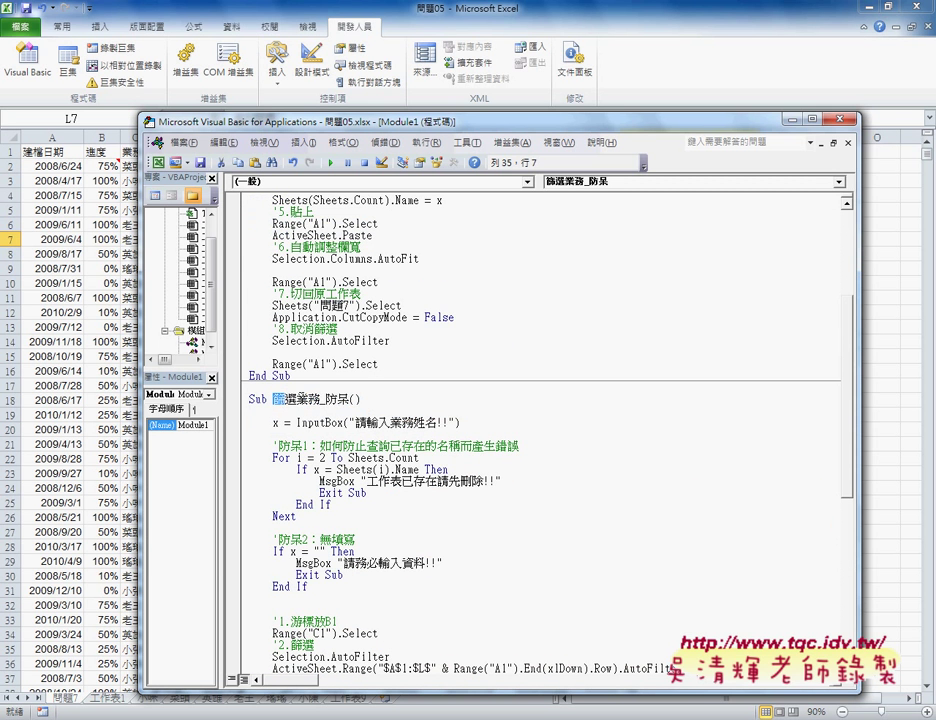
{"action": "double_click", "coordinate": [300, 398]}
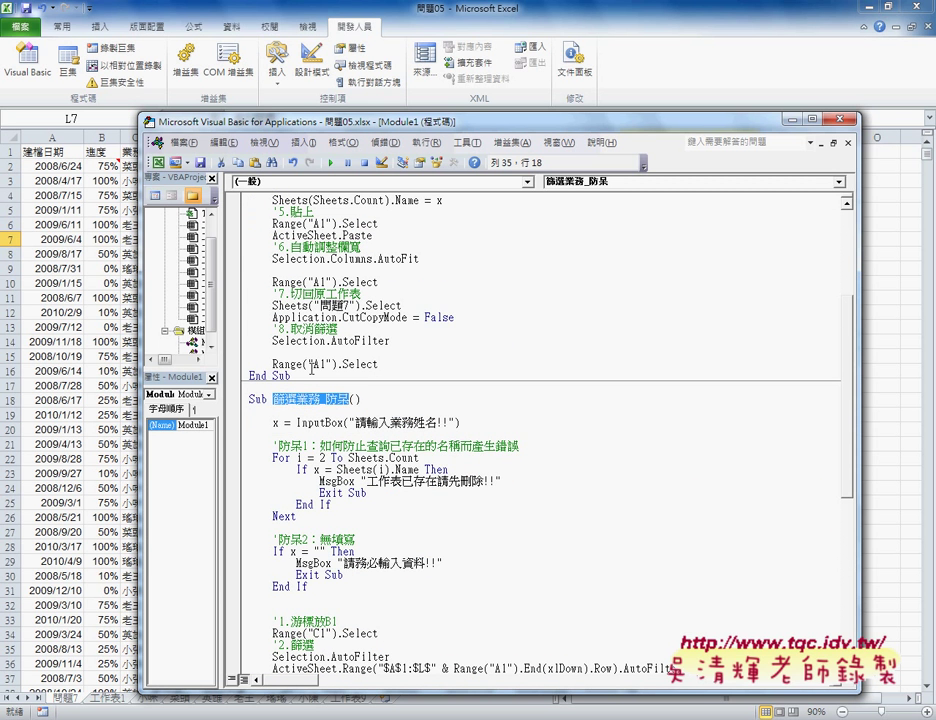
{"action": "left_click_drag", "start_coordinate": [319, 398], "coordinate": [349, 398]}
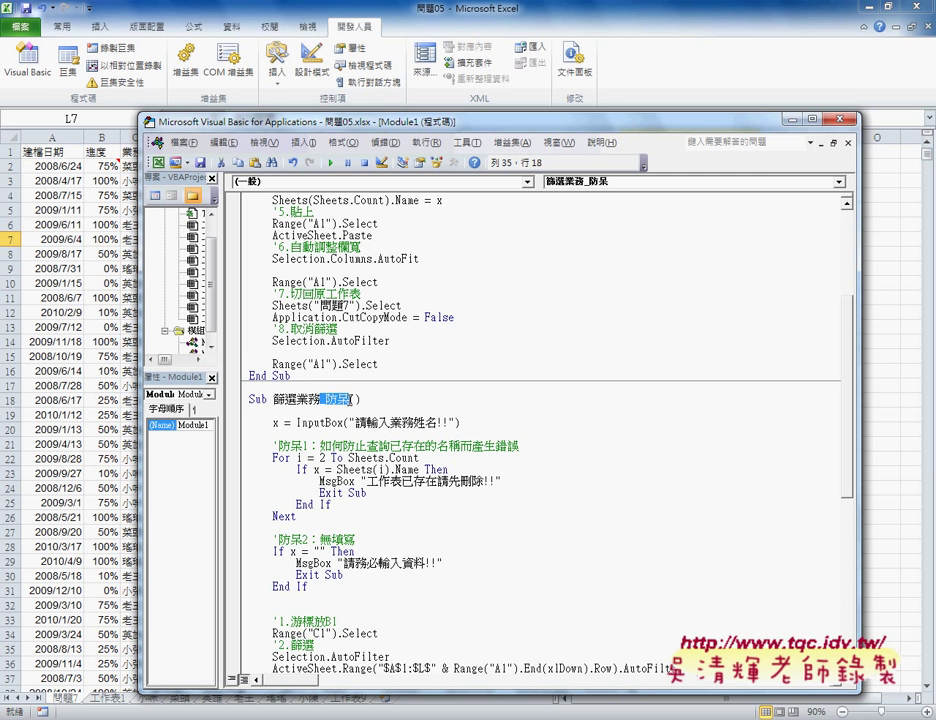
Review the 防呆 checks and select the duplicate-name check's MsgBox and Exit Sub lines.
{"action": "key", "text": "Down"}
{"action": "key", "text": "Down"}
{"action": "key", "text": "Down"}
{"action": "scroll", "coordinate": [250, 345], "scroll_direction": "down", "scroll_amount": 1}
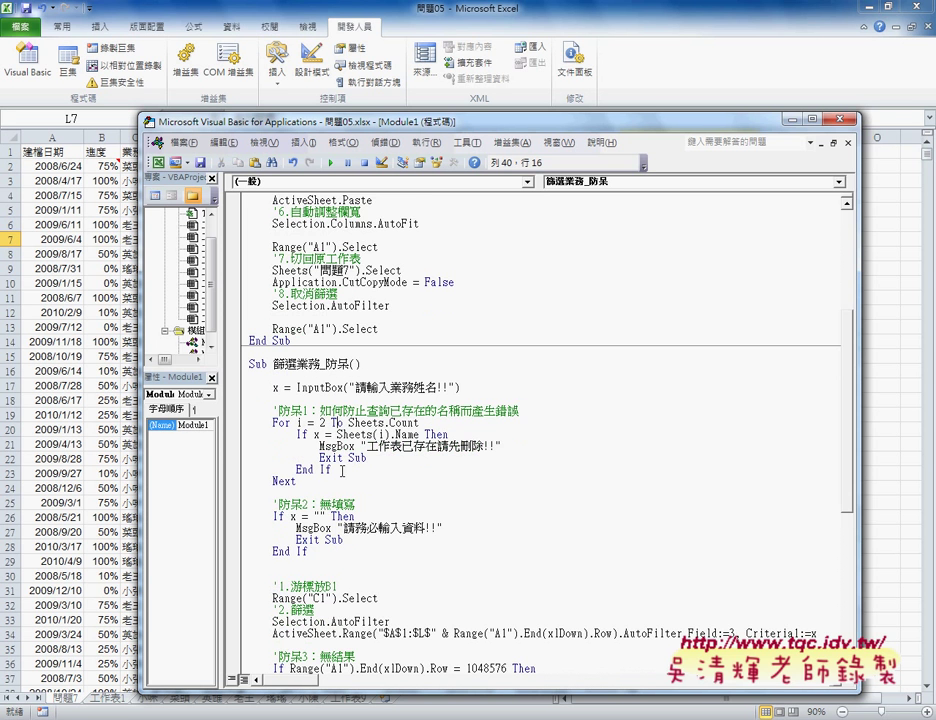
{"action": "scroll", "coordinate": [262, 376], "scroll_direction": "down", "scroll_amount": 4}
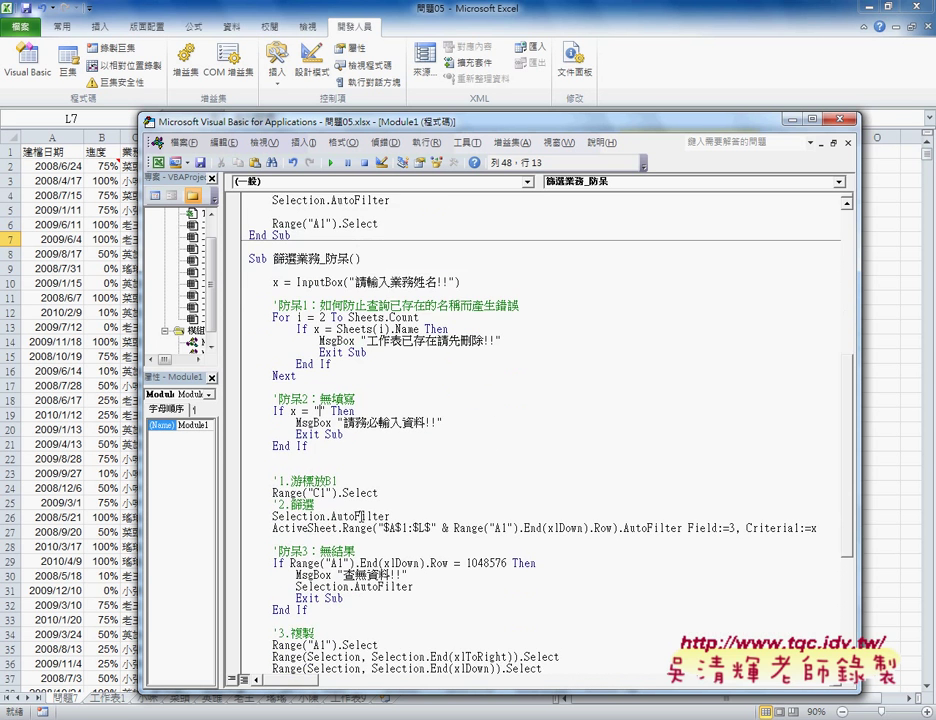
{"action": "left_click", "coordinate": [305, 376]}
{"action": "left_click_drag", "start_coordinate": [240, 576], "coordinate": [236, 522]}
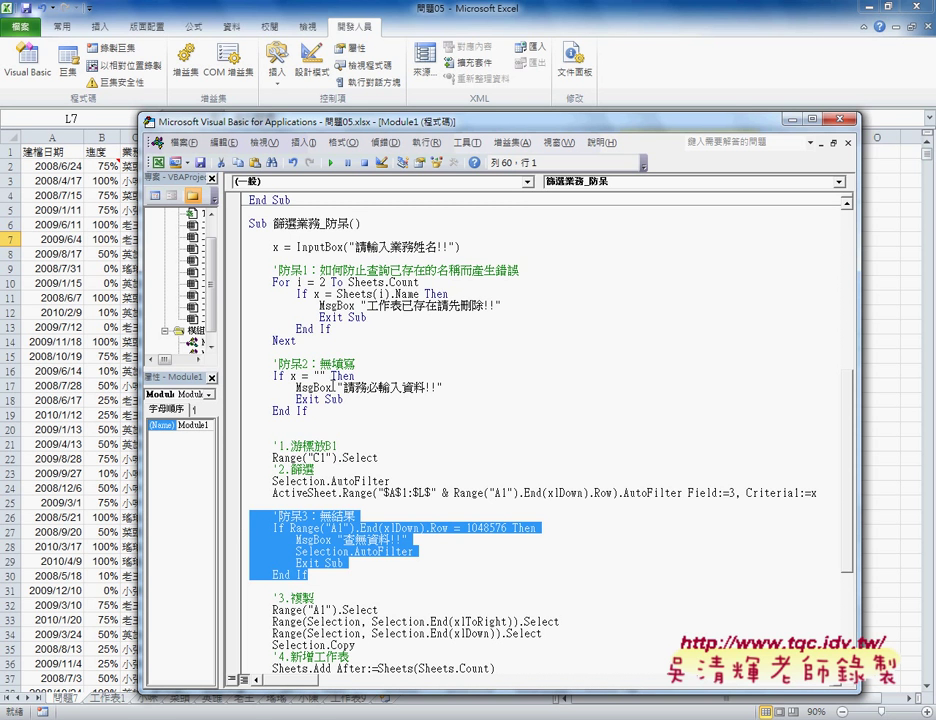
{"action": "left_click", "coordinate": [338, 294]}
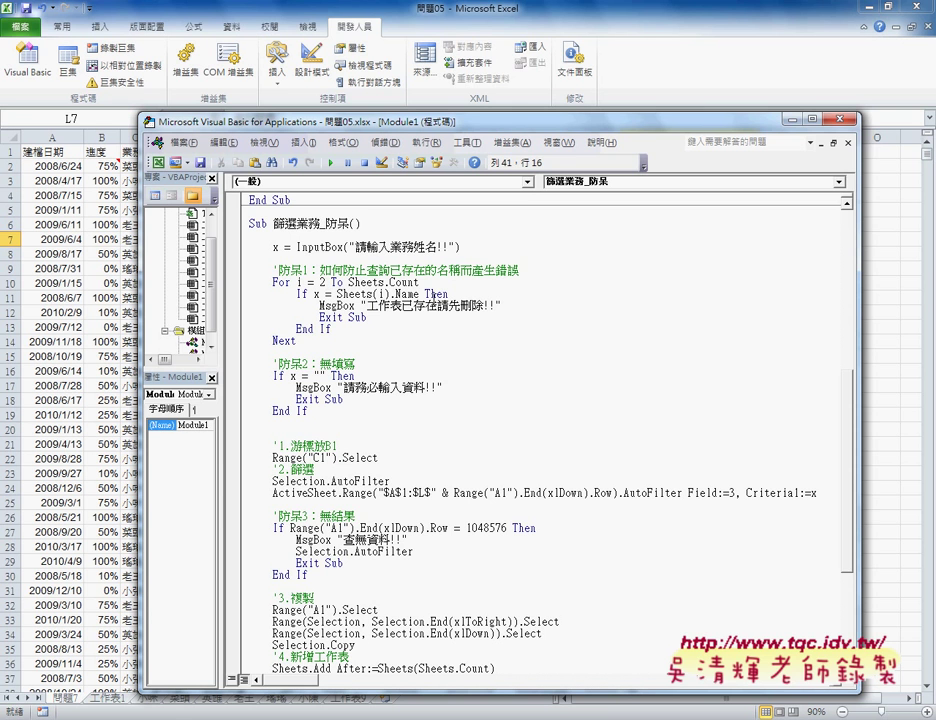
{"action": "left_click", "coordinate": [505, 306]}
{"action": "left_click_drag", "start_coordinate": [505, 306], "coordinate": [246, 306]}
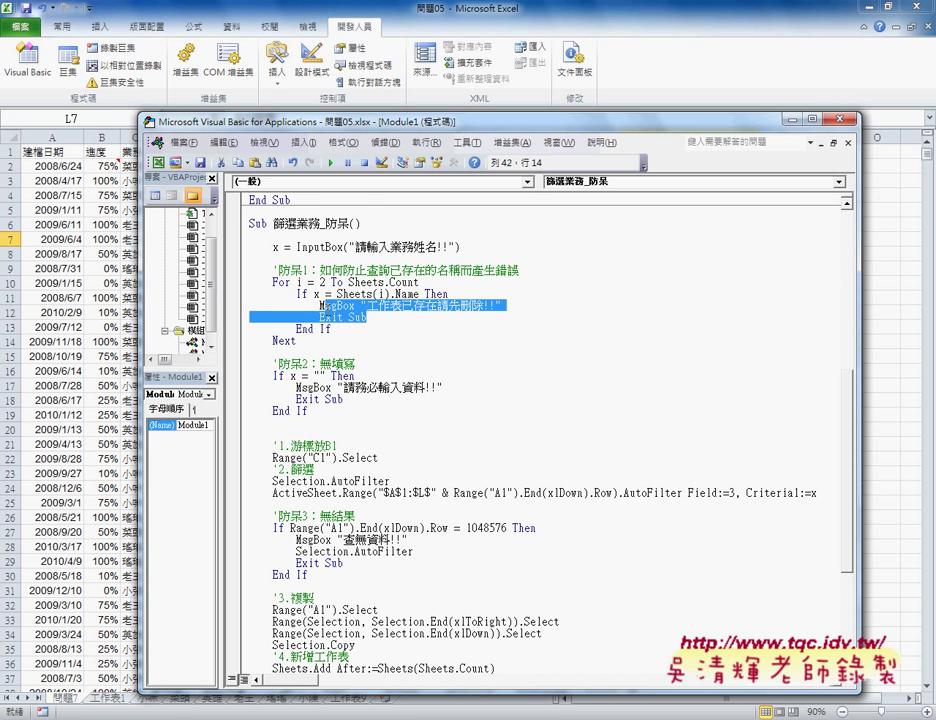
Enable and dock the Edit toolbar, then comment out the selected MsgBox and Exit Sub lines.
{"action": "right_click", "coordinate": [286, 162]}
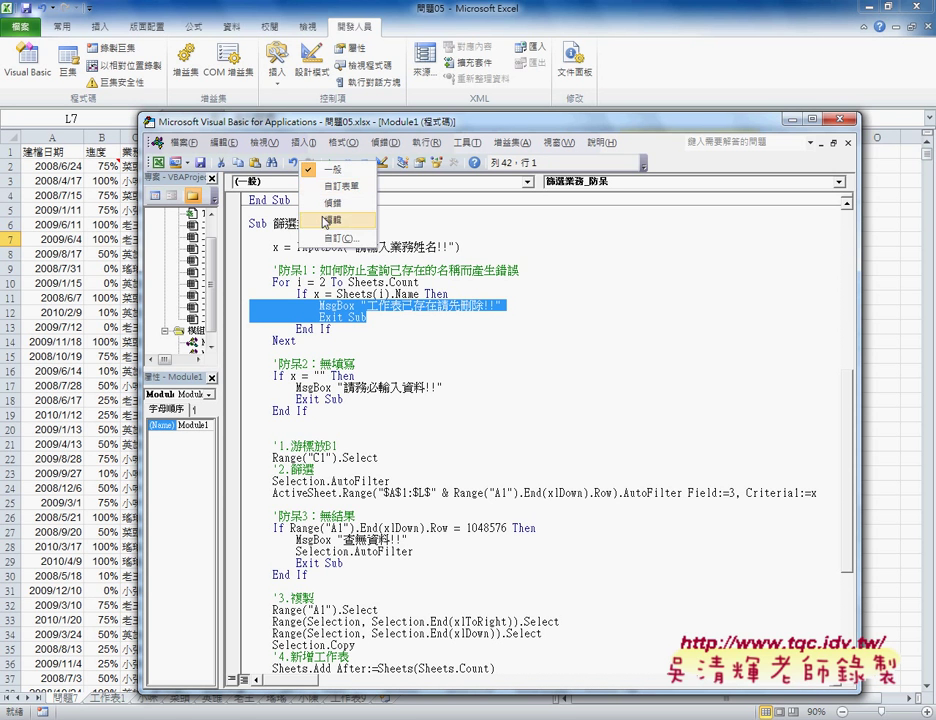
{"action": "left_click", "coordinate": [323, 221]}
{"action": "left_click_drag", "start_coordinate": [60, 133], "coordinate": [165, 180]}
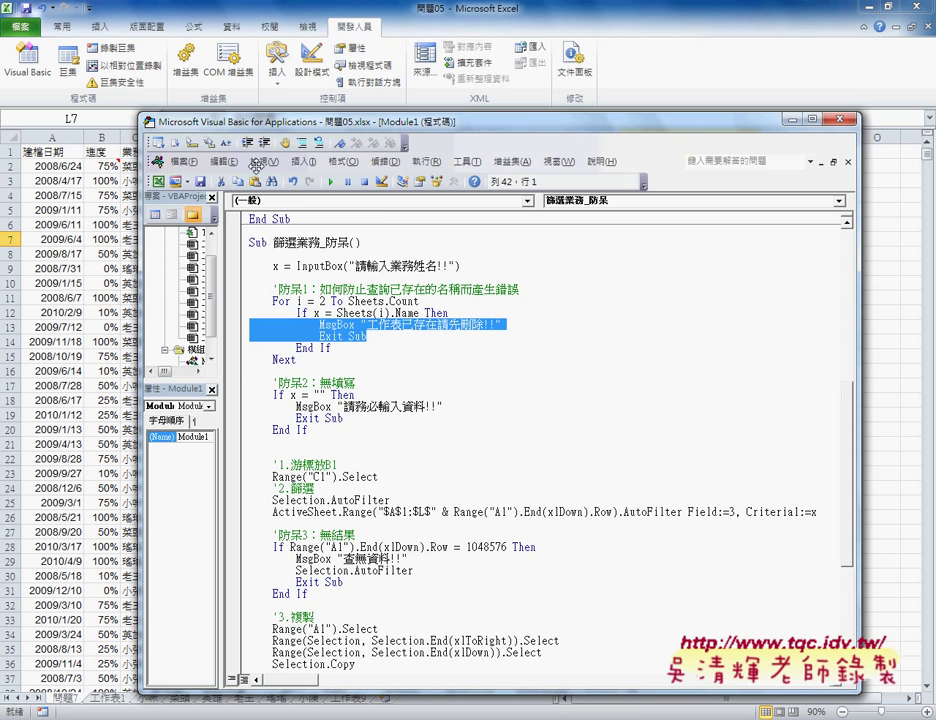
{"action": "right_click", "coordinate": [302, 184]}
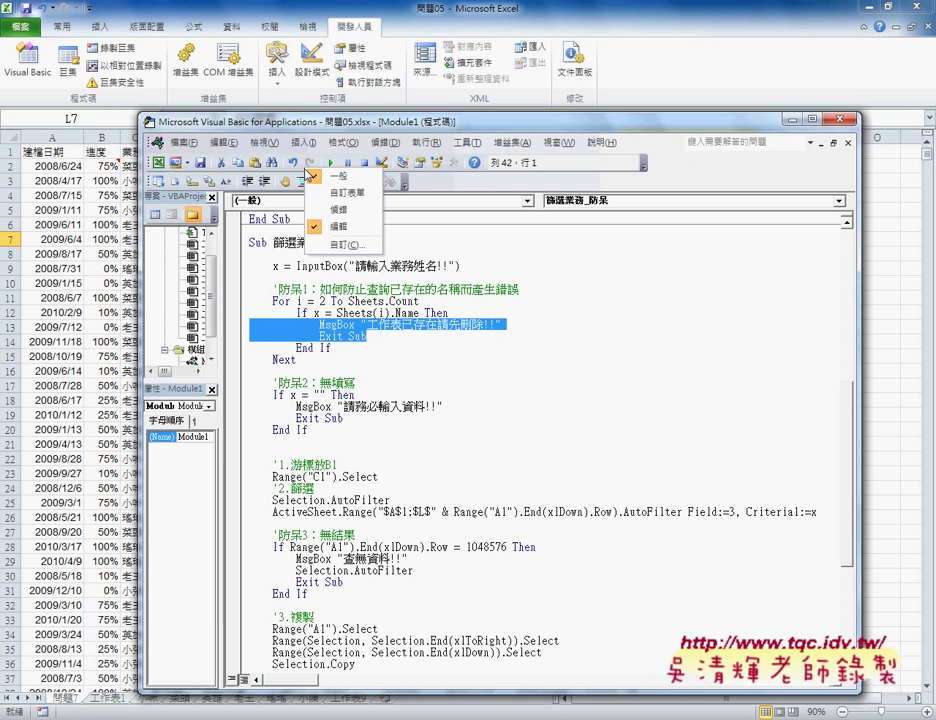
{"action": "left_click", "coordinate": [457, 190]}
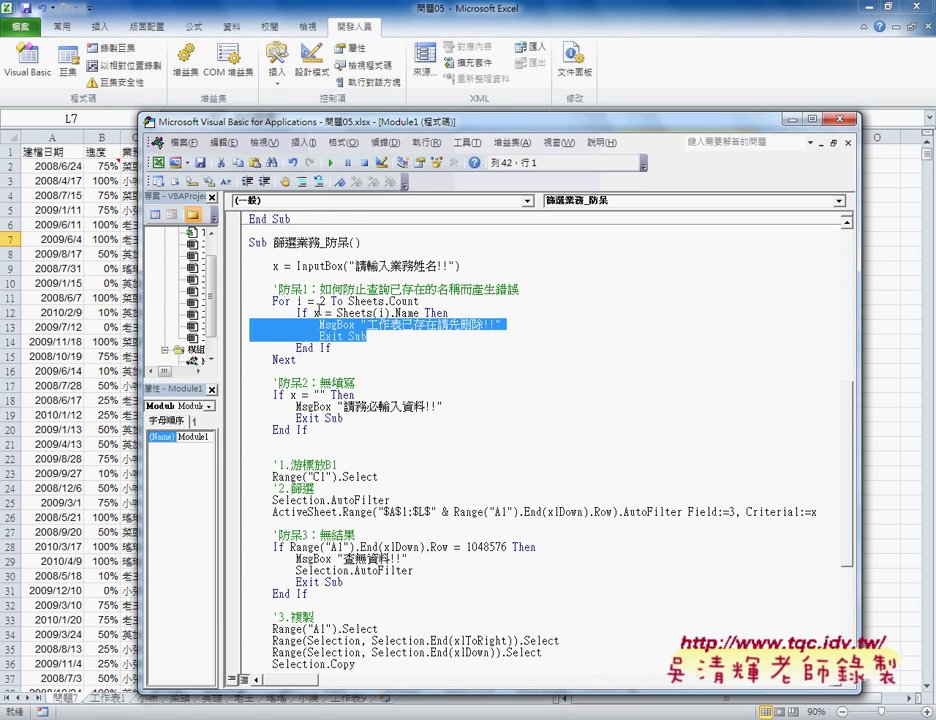
{"action": "left_click", "coordinate": [301, 184]}
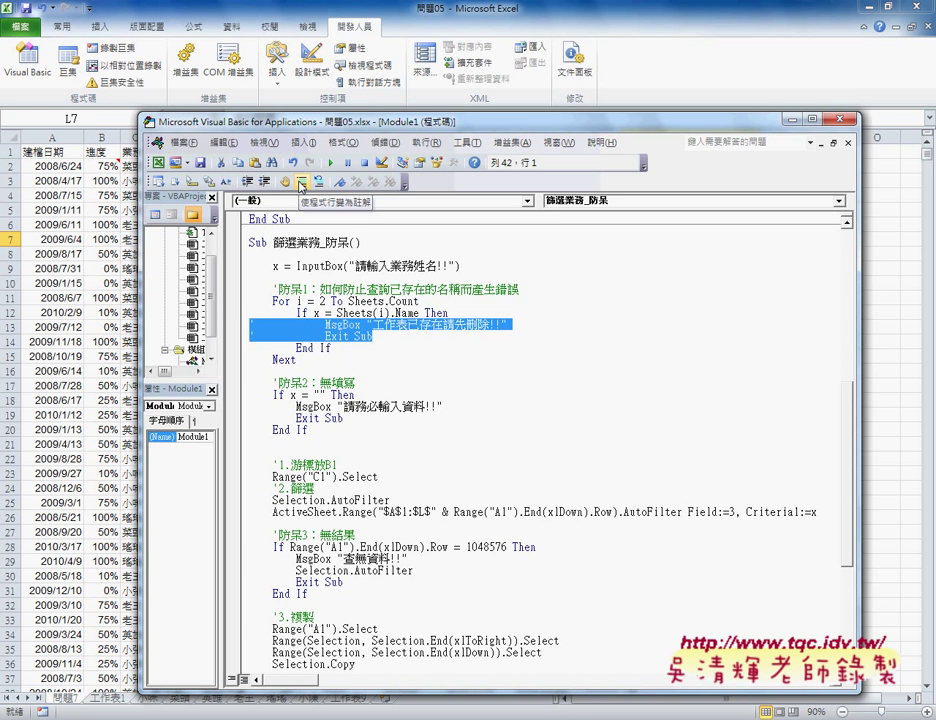
Insert an indented blank line after If x = Sheets(i).Name Then.
{"action": "left_click", "coordinate": [478, 314]}
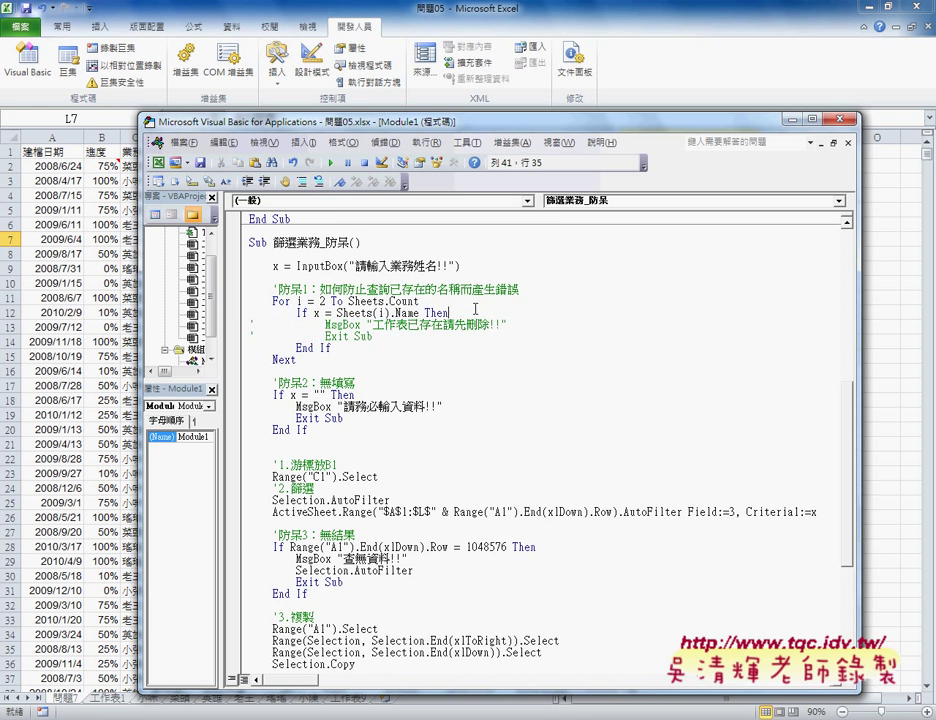
{"action": "key", "text": "Return"}
{"action": "key", "text": "Tab"}
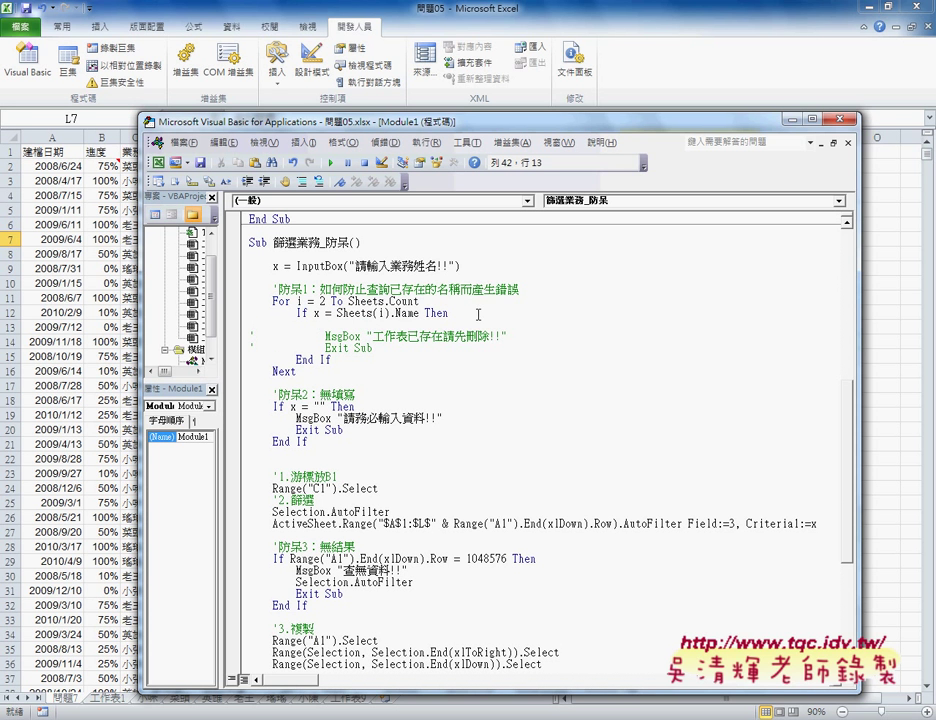
{"action": "left_click_drag", "start_coordinate": [419, 313], "coordinate": [324, 313]}
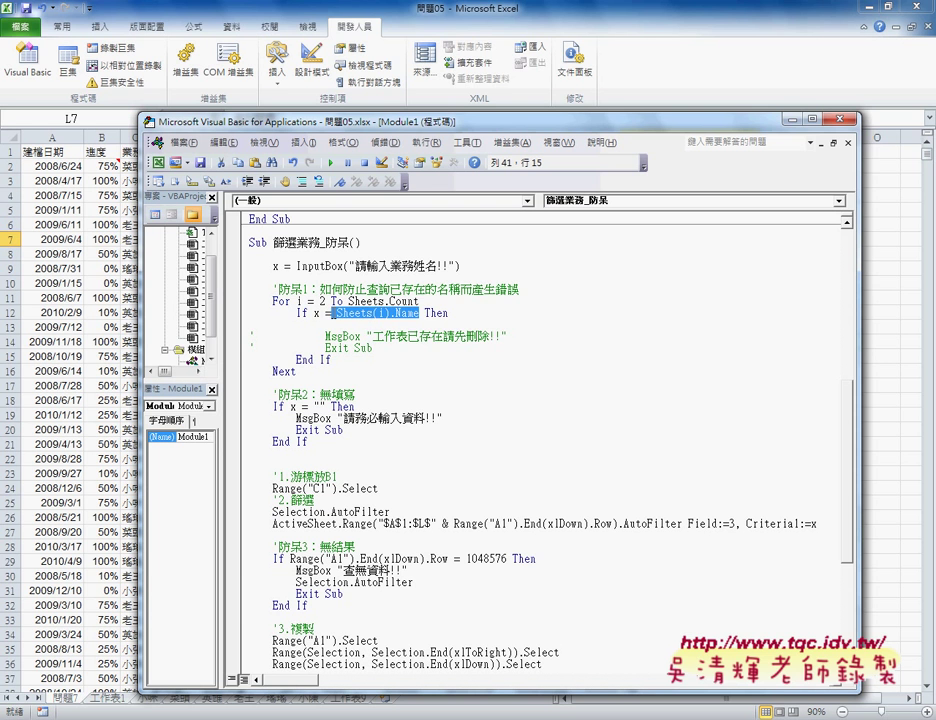
{"action": "left_click", "coordinate": [322, 324]}
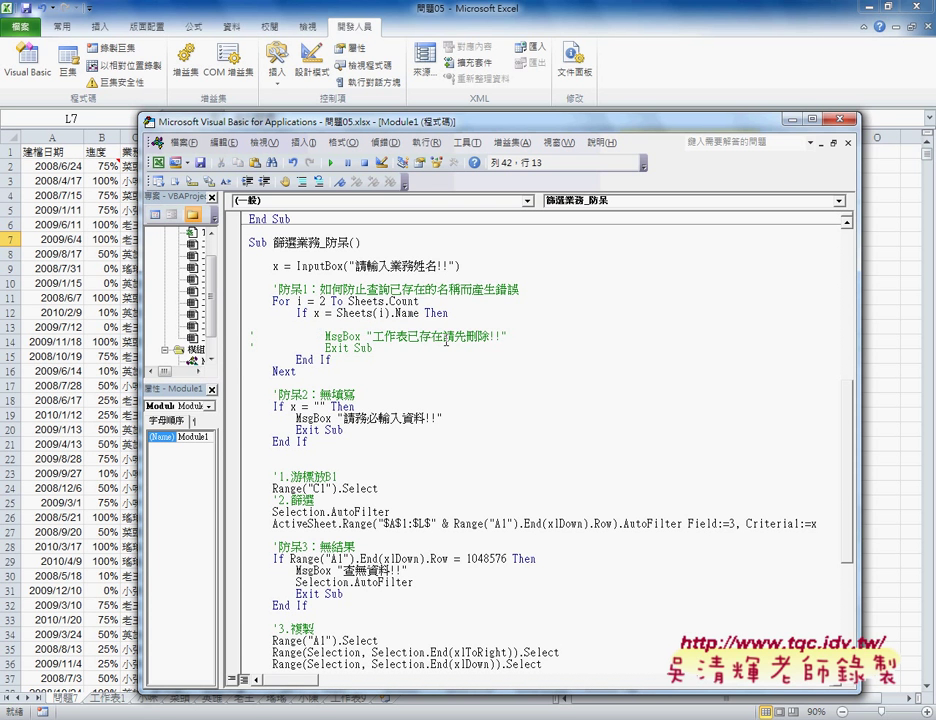
Write Sheets(x).Delete on the new line, picking Delete from the IntelliSense list.
{"action": "type", "text": "ㄙ"}
{"action": "type", "text": "shee"}
{"action": "type", "text": "ts"}
{"action": "type", "text": "("}
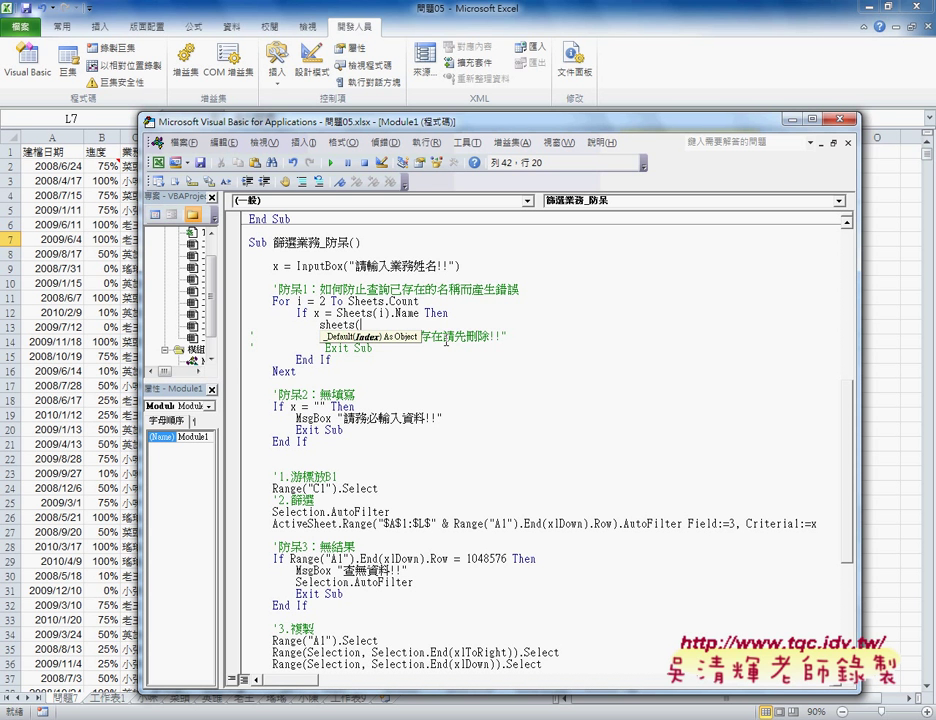
{"action": "type", "text": "x"}
{"action": "key", "text": "BackSpace"}
{"action": "key", "text": "BackSpace"}
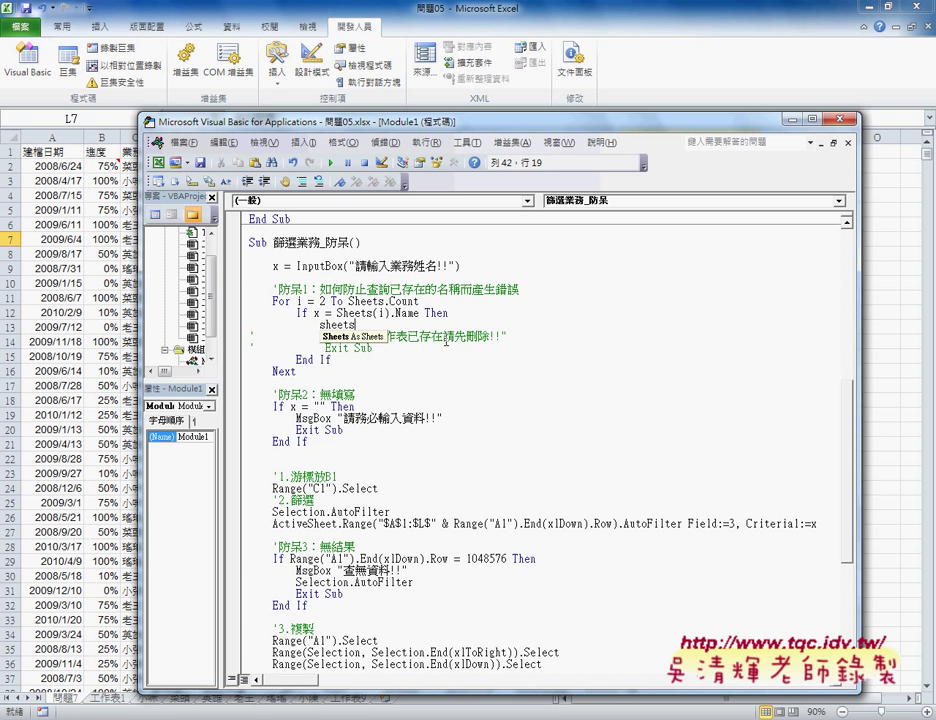
{"action": "type", "text": "."}
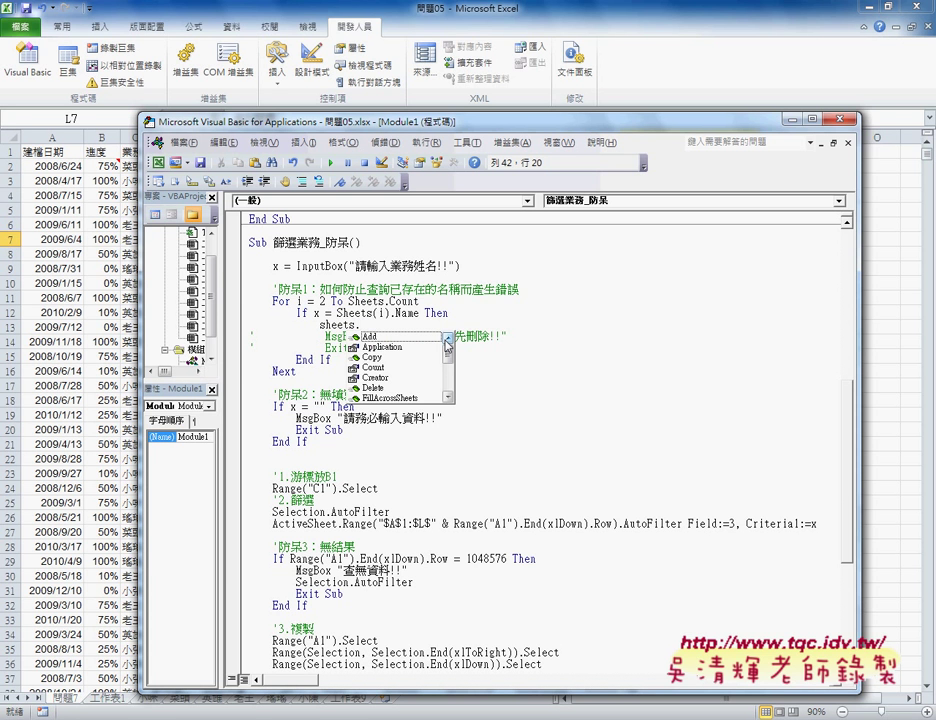
{"action": "key", "text": "Down"}
{"action": "key", "text": "Down"}
{"action": "key", "text": "Down"}
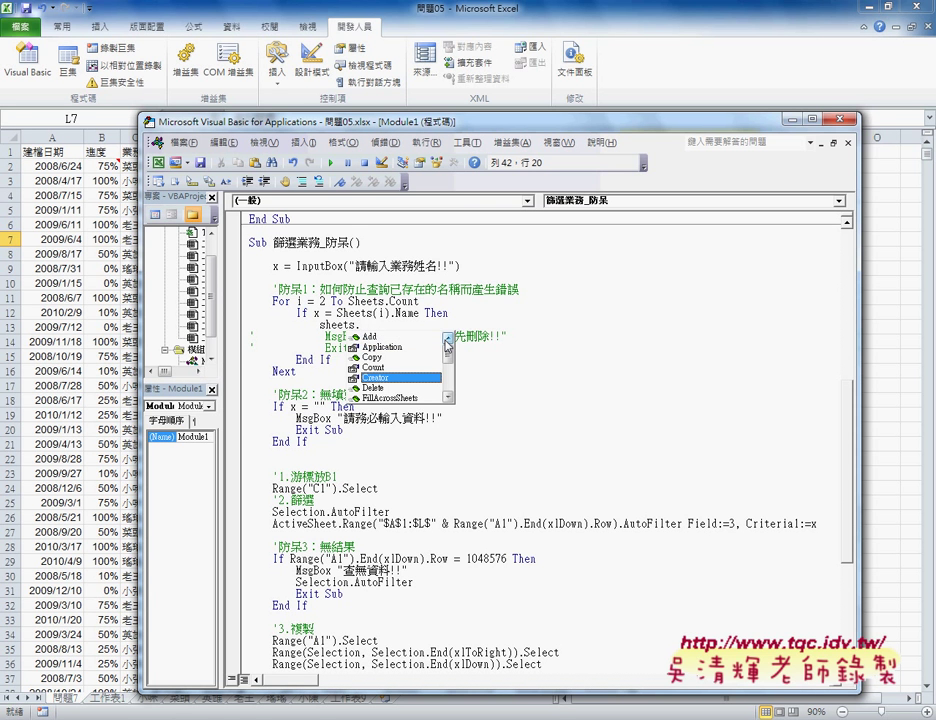
{"action": "key", "text": "Down"}
{"action": "key", "text": "Down"}
{"action": "key", "text": "space"}
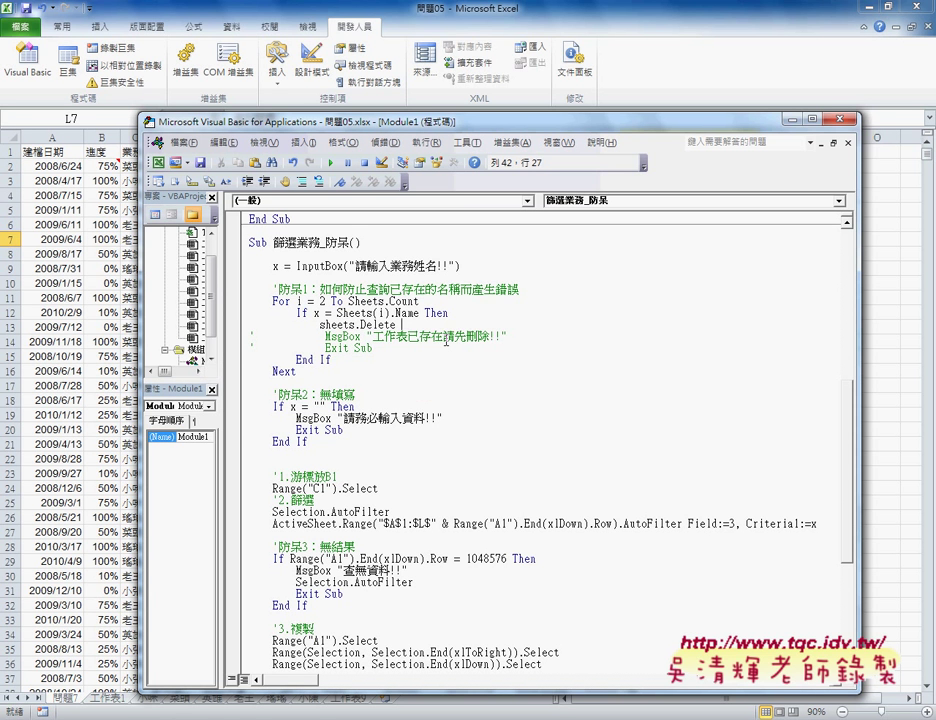
{"action": "key", "text": "Left"}
{"action": "key", "text": "Left"}
{"action": "key", "text": "Left"}
{"action": "key", "text": "Left"}
{"action": "key", "text": "Left"}
{"action": "key", "text": "Left"}
{"action": "key", "text": "Left"}
{"action": "key", "text": "Left"}
{"action": "type", "text": "("}
{"action": "type", "text": ")"}
{"action": "key", "text": "Left"}
{"action": "type", "text": "x"}
{"action": "key", "text": "Down"}
{"action": "key", "text": "Up"}
Run 篩選業務_防呆 with a salesperson name, triggering deletion of the existing sheet.
{"action": "left_click", "coordinate": [333, 163]}
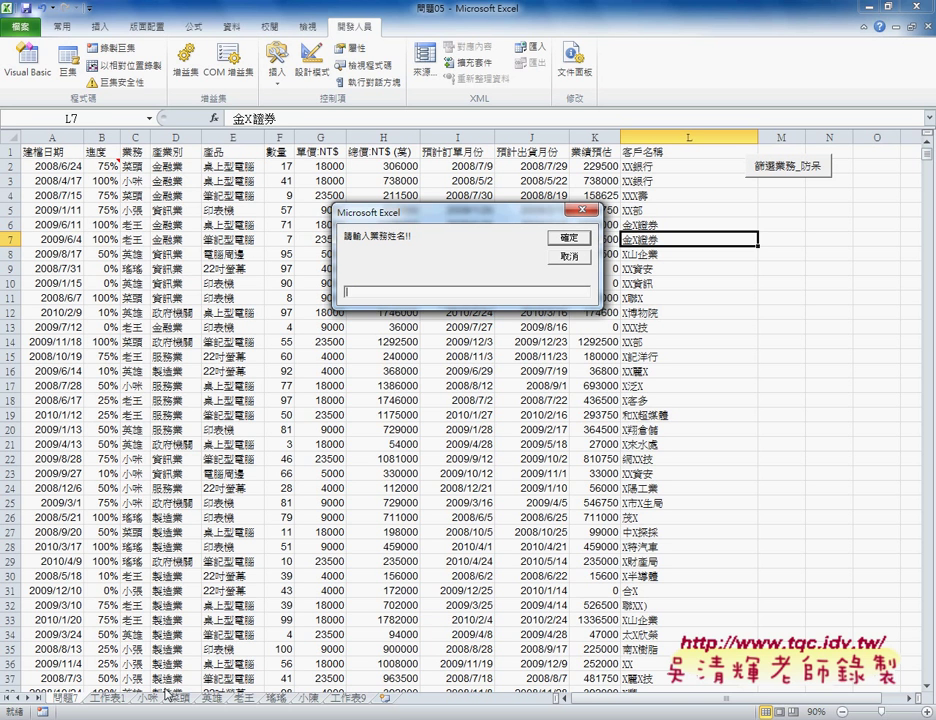
{"action": "type", "text": "小"}
{"action": "type", "text": "咪"}
{"action": "left_click", "coordinate": [556, 241]}
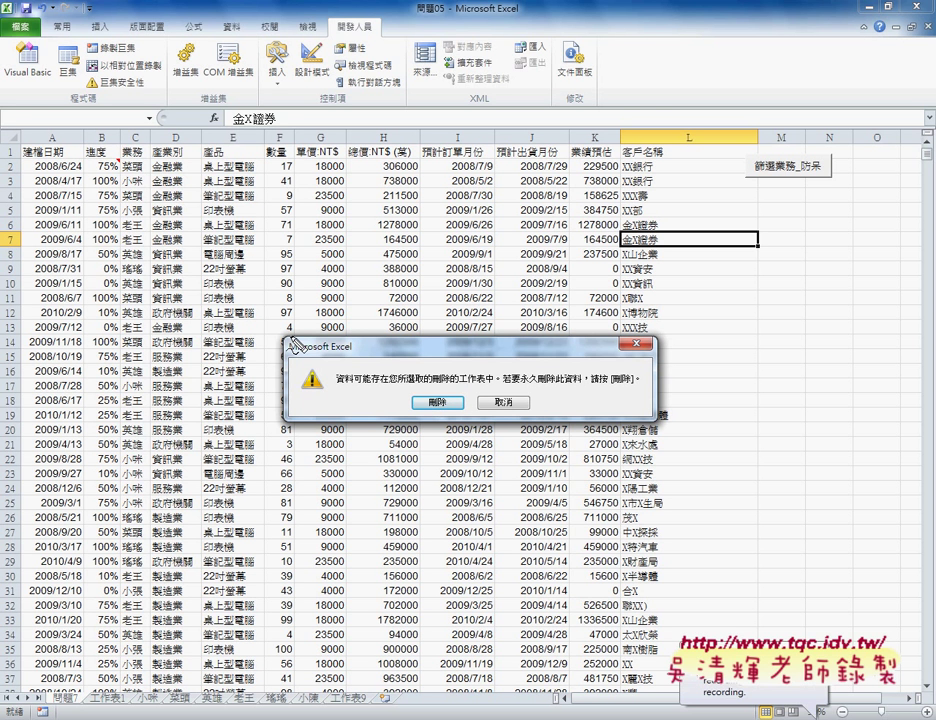
{"action": "mouse_move", "coordinate": [271, 329]}
{"action": "left_mouse_down"}
{"action": "mouse_move", "coordinate": [272, 436]}
{"action": "mouse_move", "coordinate": [246, 424]}
{"action": "left_mouse_up"}
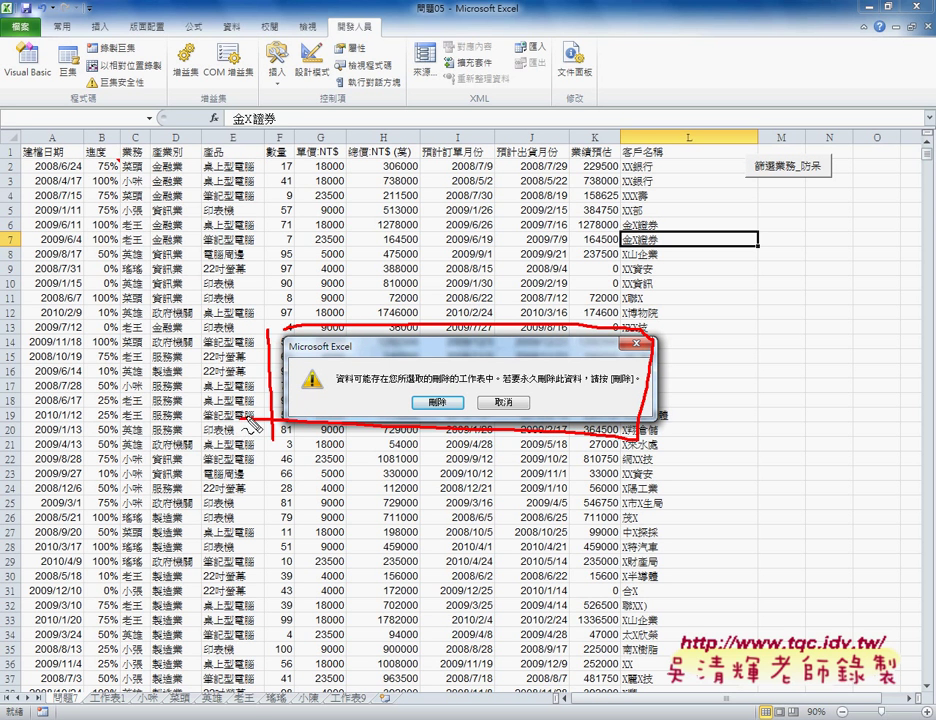
{"action": "left_click_drag", "start_coordinate": [432, 338], "coordinate": [378, 412]}
{"action": "left_click_drag", "start_coordinate": [355, 340], "coordinate": [518, 470]}
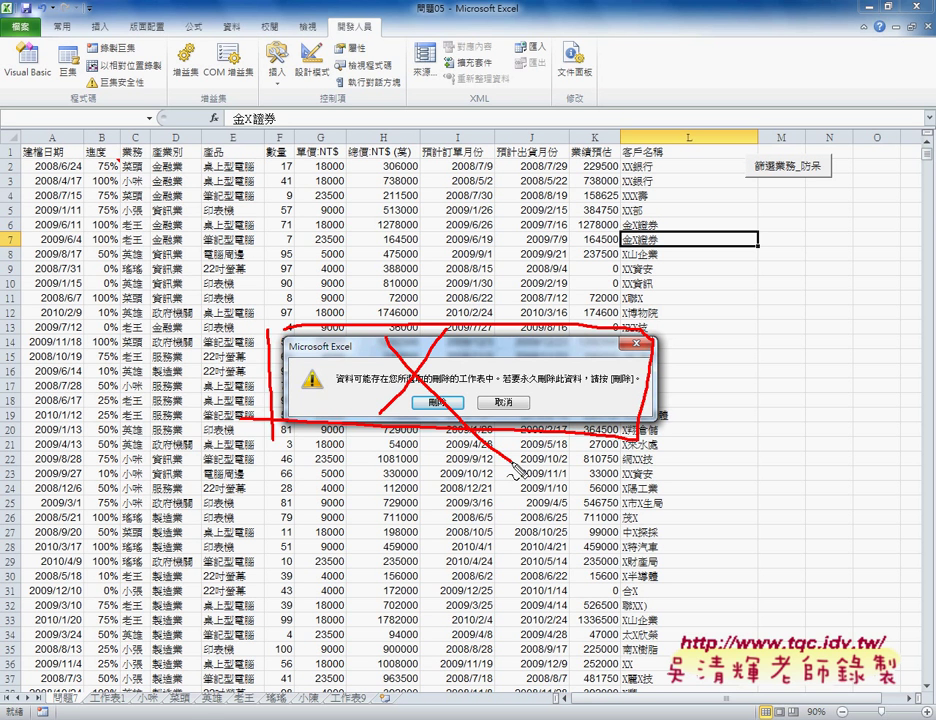
{"action": "key", "text": "Escape"}
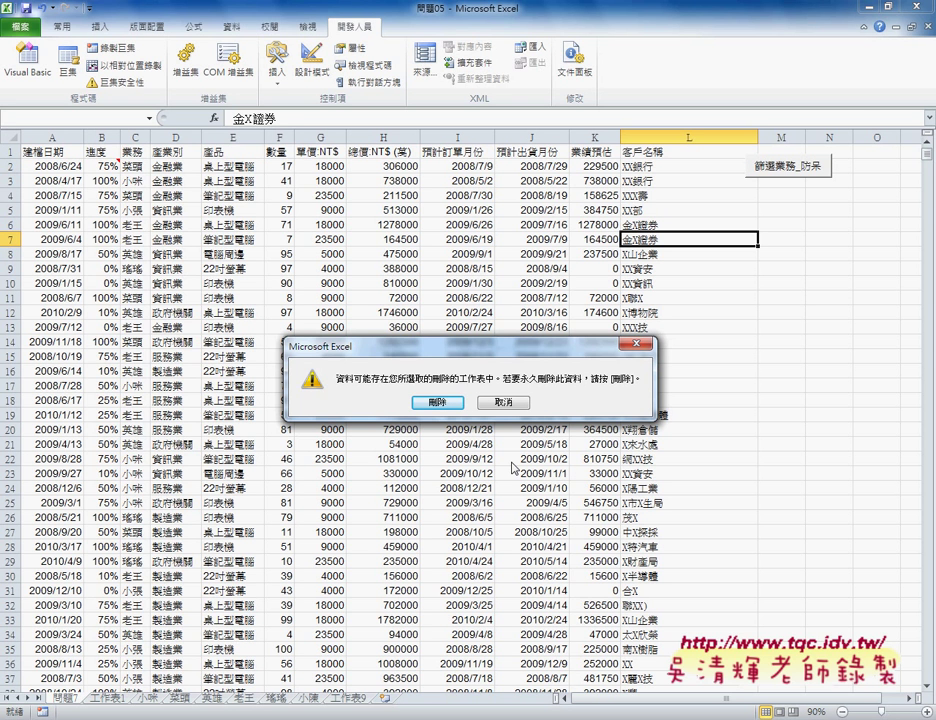
Debug the failed delete, reset the halted macro, and set a breakpoint on Sheets(x).Delete.
{"action": "left_click", "coordinate": [437, 402]}
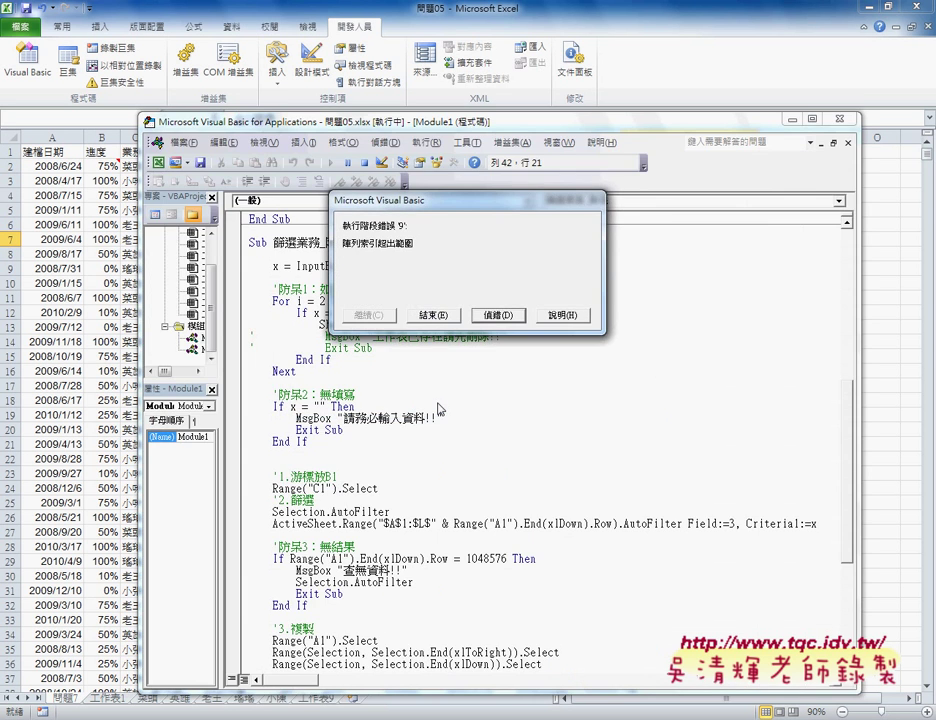
{"action": "left_click", "coordinate": [497, 315]}
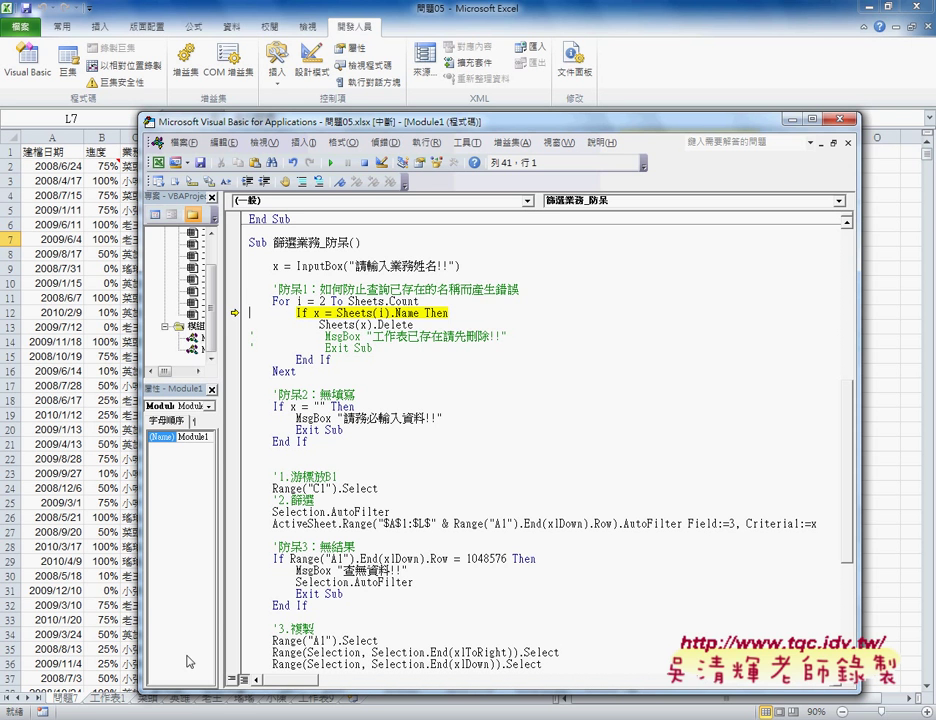
{"action": "mouse_move", "coordinate": [228, 693]}
{"action": "left_mouse_down"}
{"action": "mouse_move", "coordinate": [228, 606]}
{"action": "mouse_move", "coordinate": [223, 628]}
{"action": "left_mouse_up"}
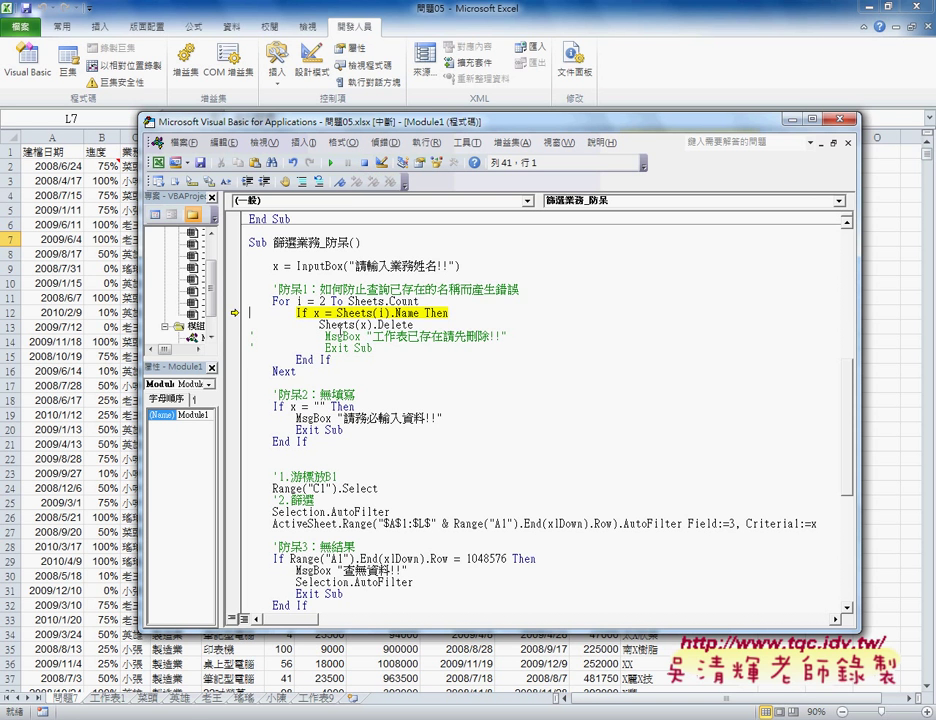
{"action": "left_click", "coordinate": [364, 162]}
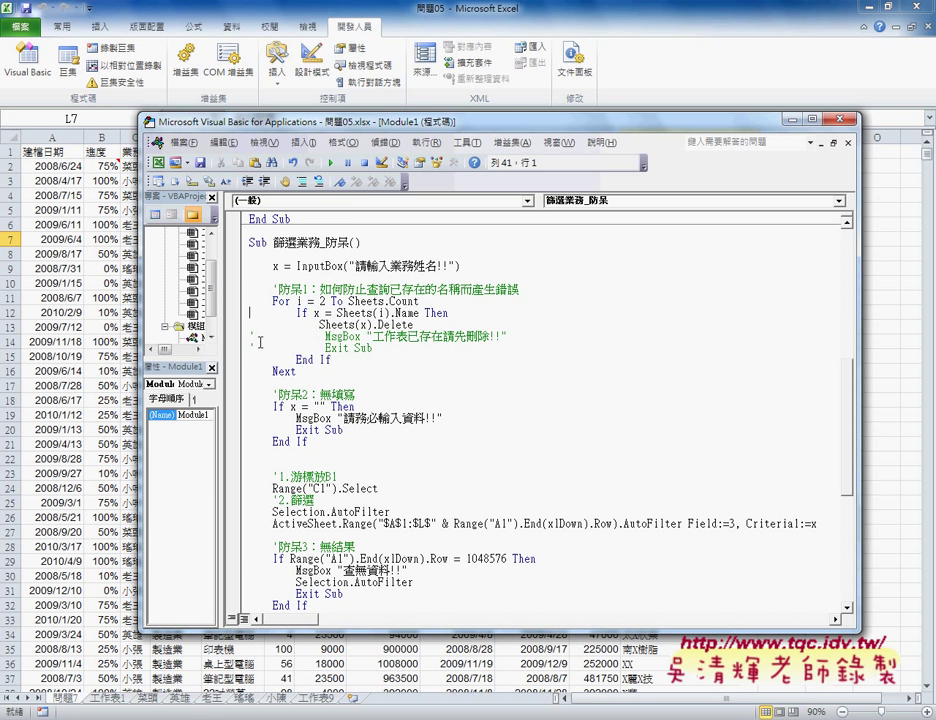
{"action": "left_click", "coordinate": [233, 325]}
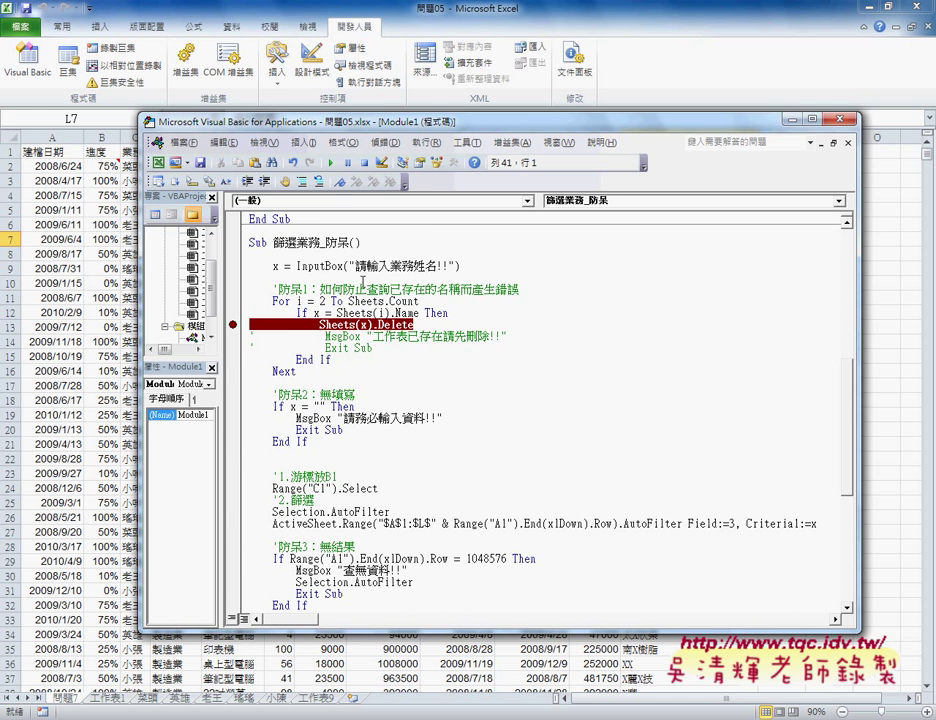
Run the filter macro and submit the salesperson's name in the input box.
{"action": "left_click", "coordinate": [334, 164]}
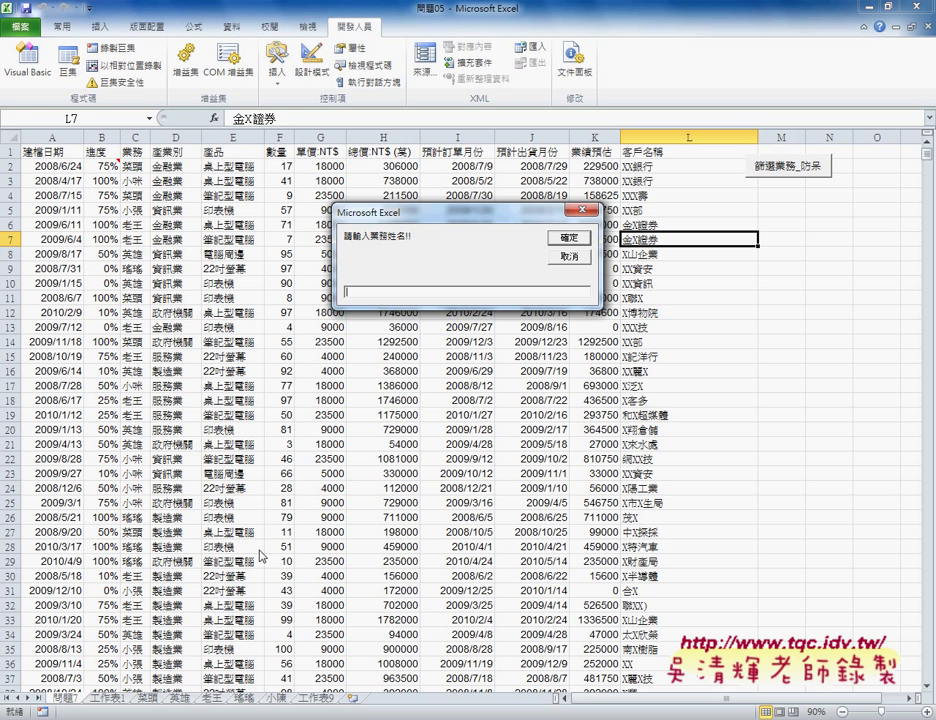
{"action": "type", "text": "老"}
{"action": "type", "text": "王"}
{"action": "key", "text": "Return"}
{"action": "left_click", "coordinate": [568, 238]}
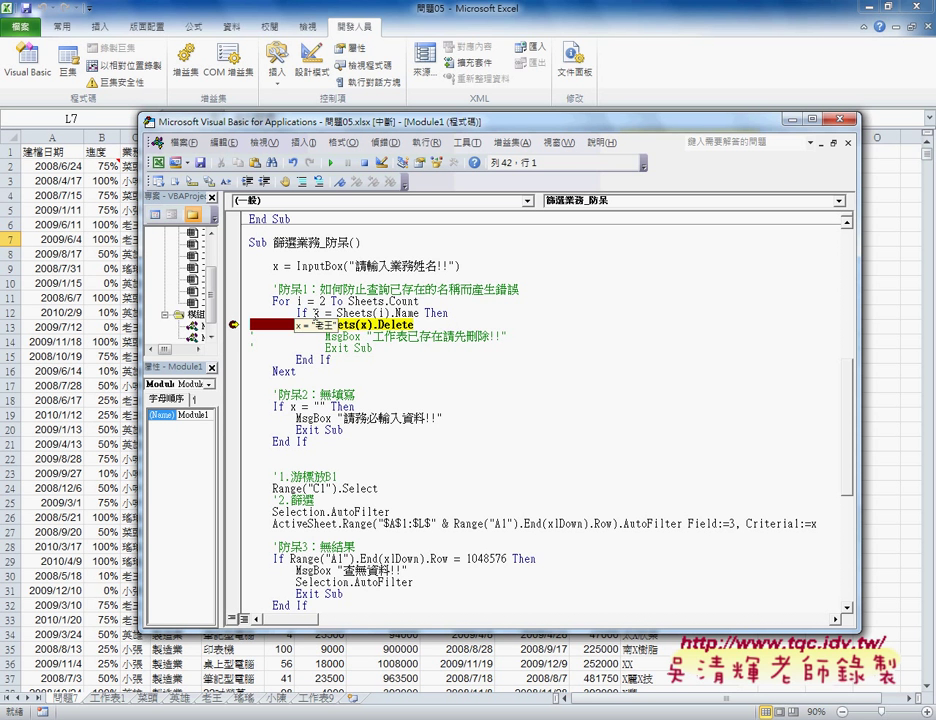
Resume from the breakpoint, confirm deleting the old sheet, and step back to the name comparison.
{"action": "mouse_move", "coordinate": [381, 313]}
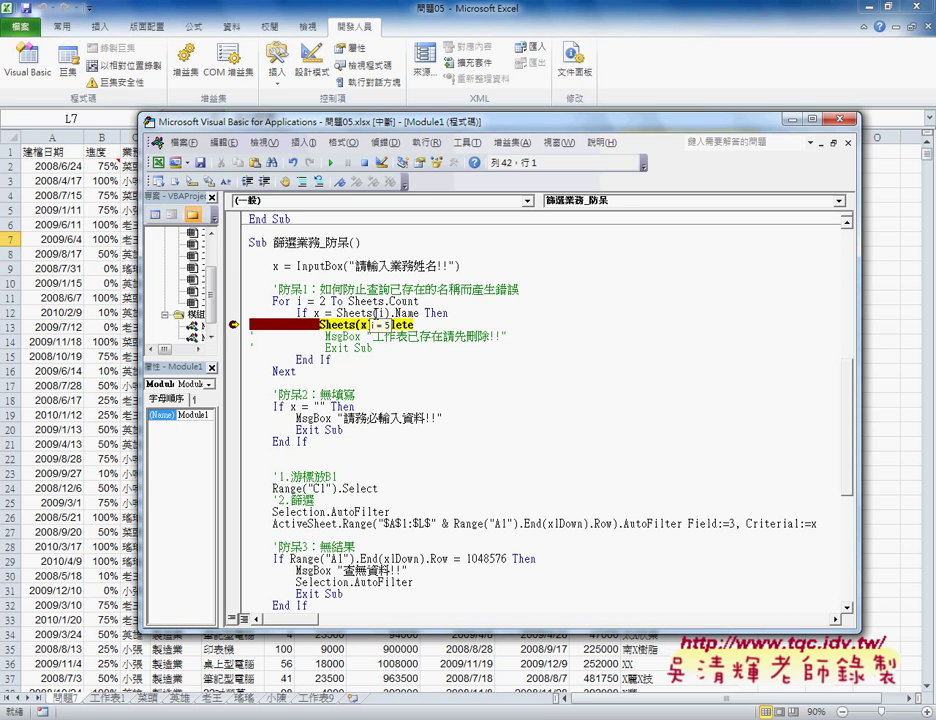
{"action": "left_click_drag", "start_coordinate": [337, 313], "coordinate": [419, 313]}
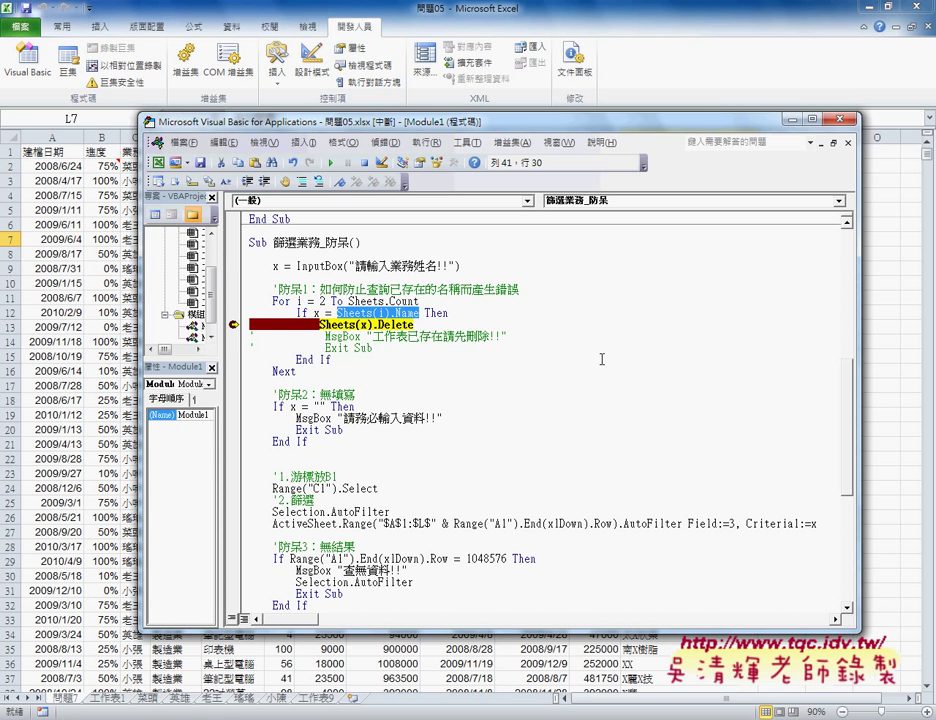
{"action": "key", "text": "F5"}
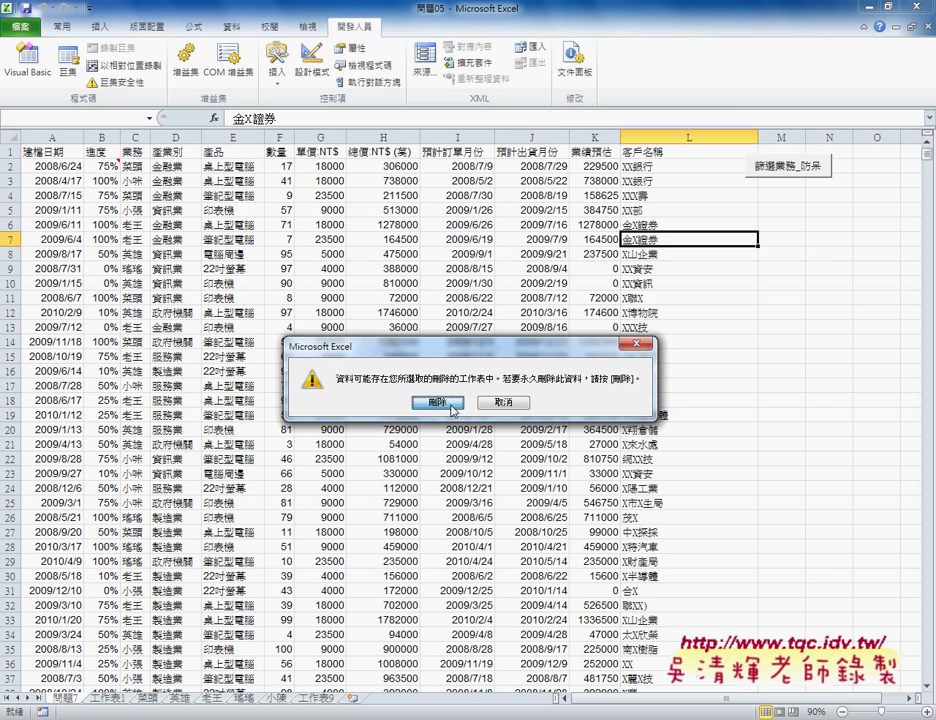
{"action": "left_click", "coordinate": [452, 403]}
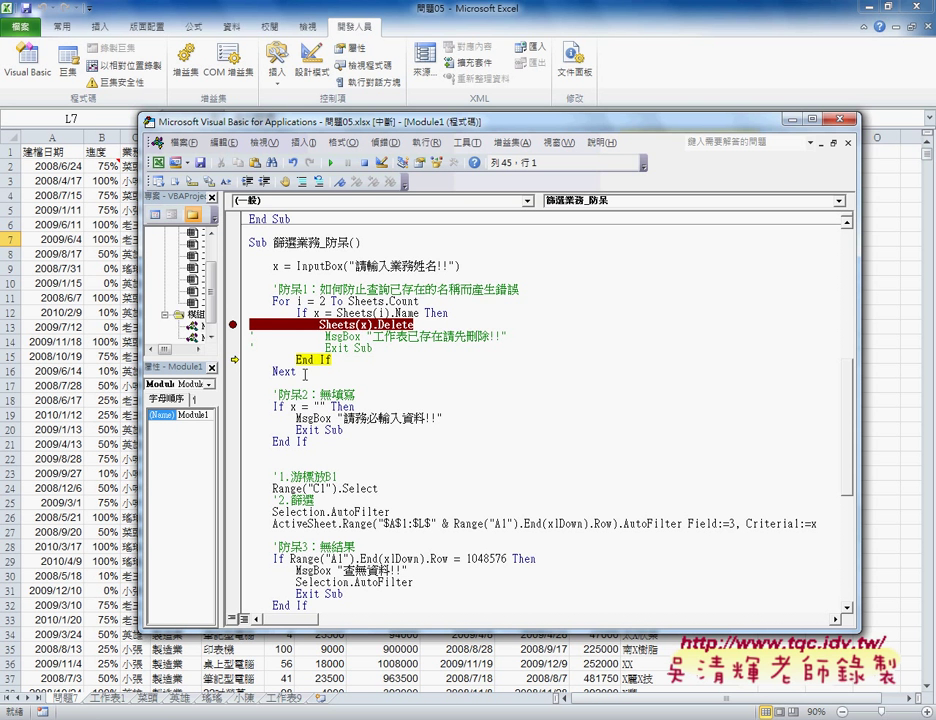
{"action": "key", "text": "F8"}
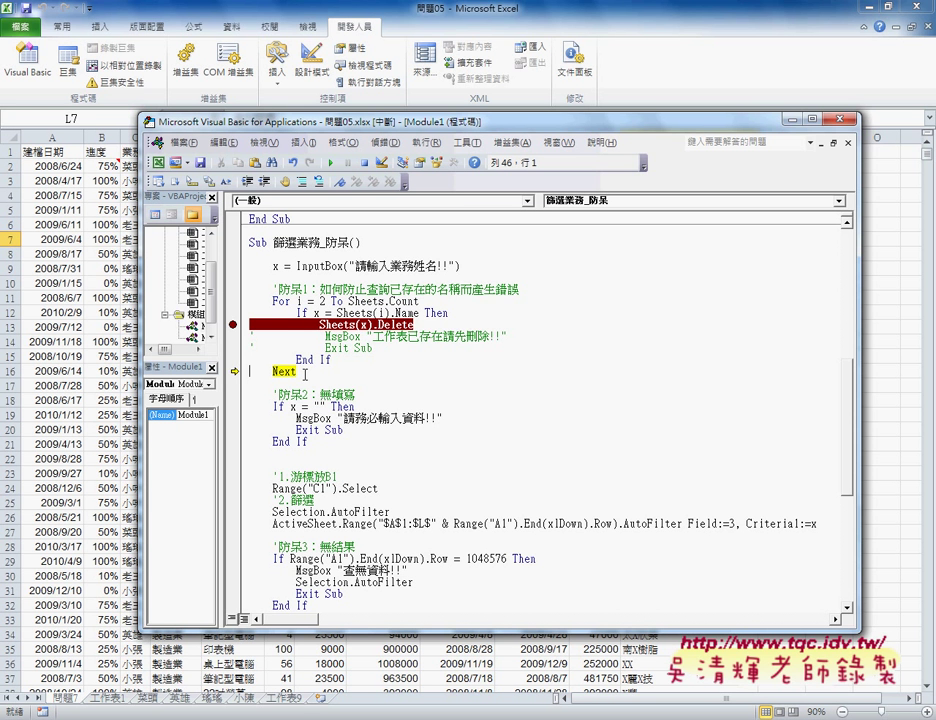
{"action": "key", "text": "F8"}
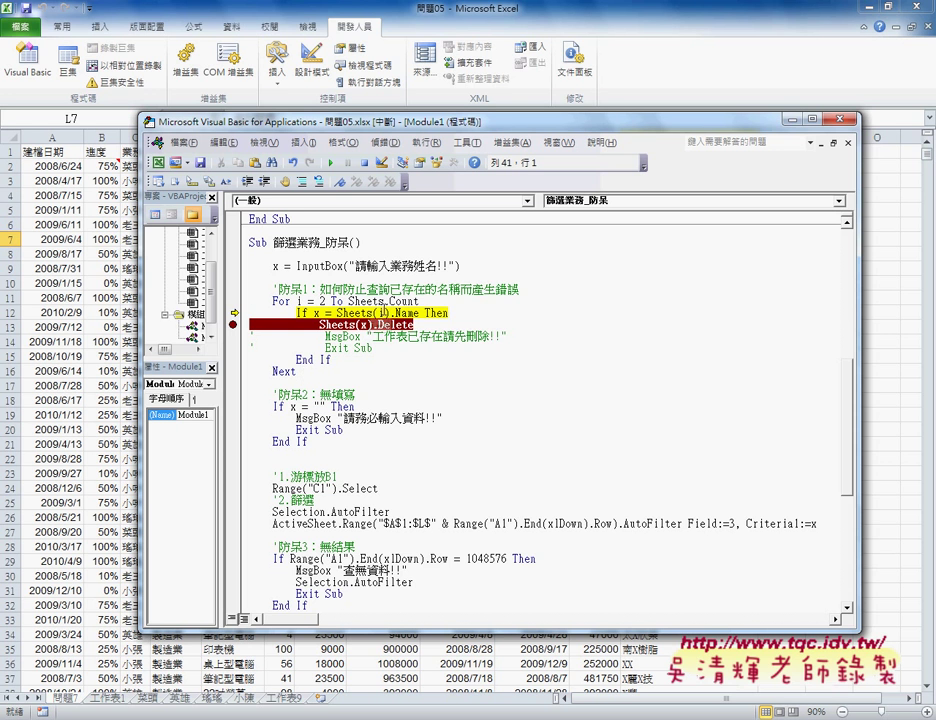
Add an Exit For line after Sheets(x).Delete and make it the next line to run.
{"action": "left_click", "coordinate": [434, 323]}
{"action": "key", "text": "Return"}
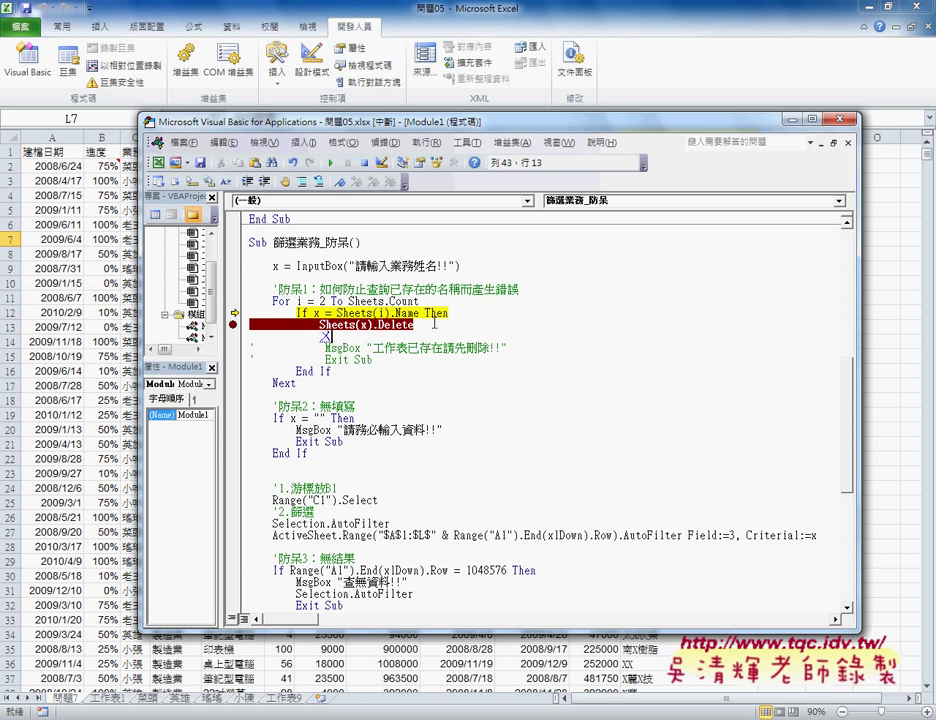
{"action": "type", "text": "exit "}
{"action": "type", "text": "f"}
{"action": "type", "text": "or"}
{"action": "key", "text": "Down"}
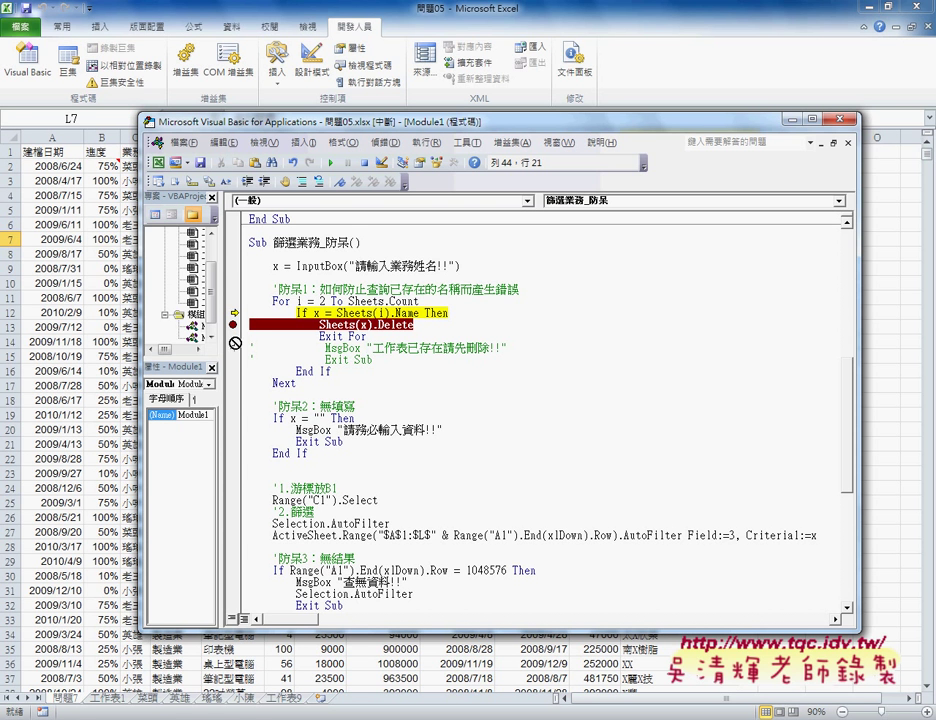
{"action": "mouse_move", "coordinate": [236, 313]}
{"action": "left_mouse_down"}
{"action": "mouse_move", "coordinate": [236, 357]}
{"action": "mouse_move", "coordinate": [236, 337]}
{"action": "left_mouse_up"}
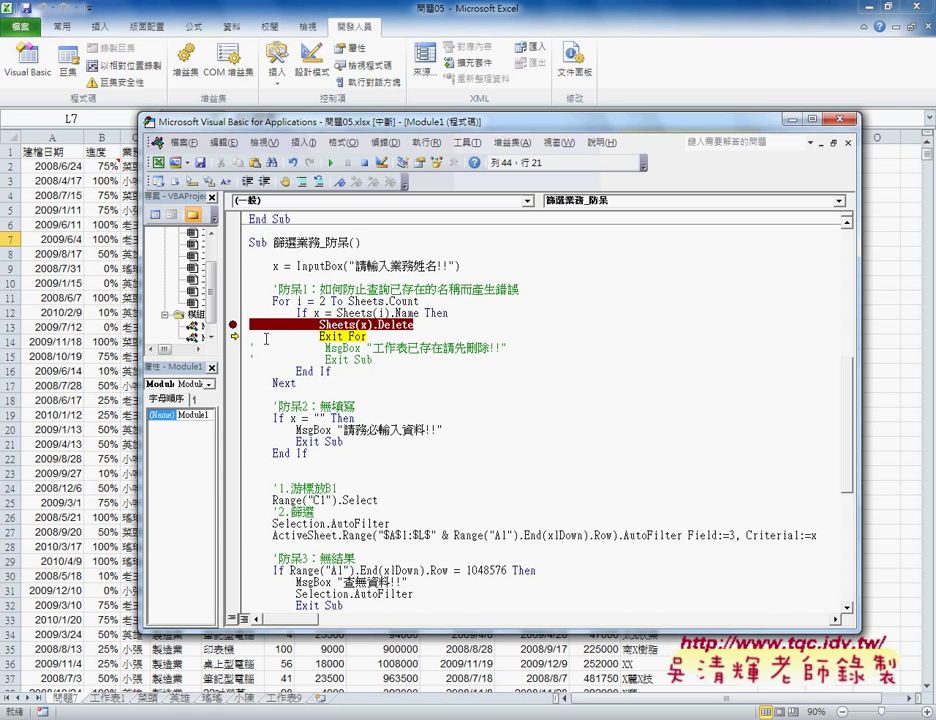
Step out of the loop through the empty-input check, C1 selection and filter (384 of 2499 records).
{"action": "key", "text": "F8"}
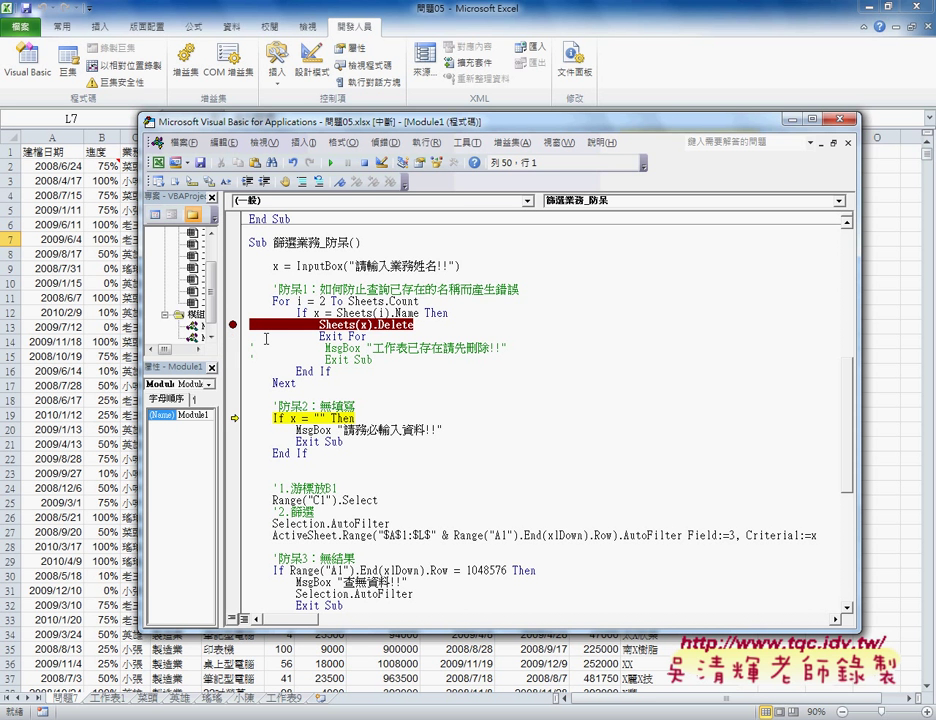
{"action": "key", "text": "F8"}
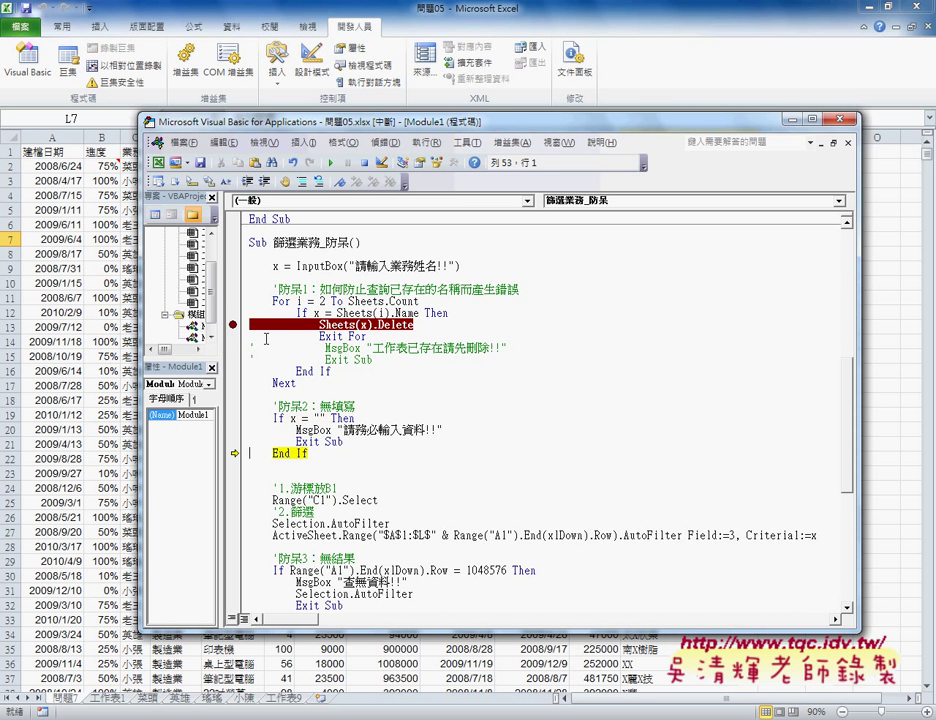
{"action": "key", "text": "F8"}
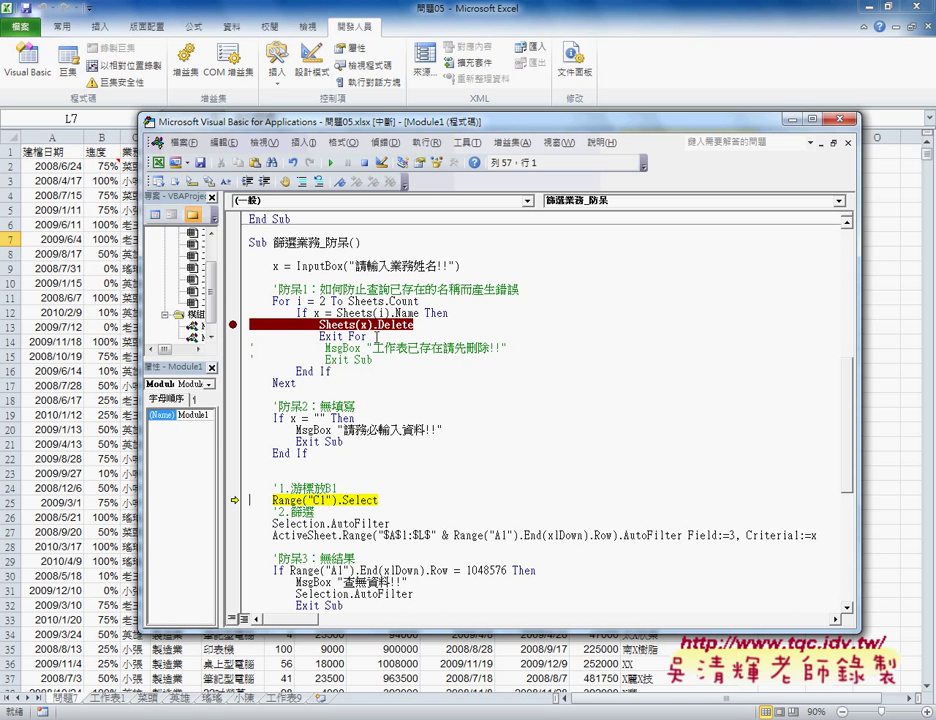
{"action": "left_click_drag", "start_coordinate": [366, 337], "coordinate": [318, 340]}
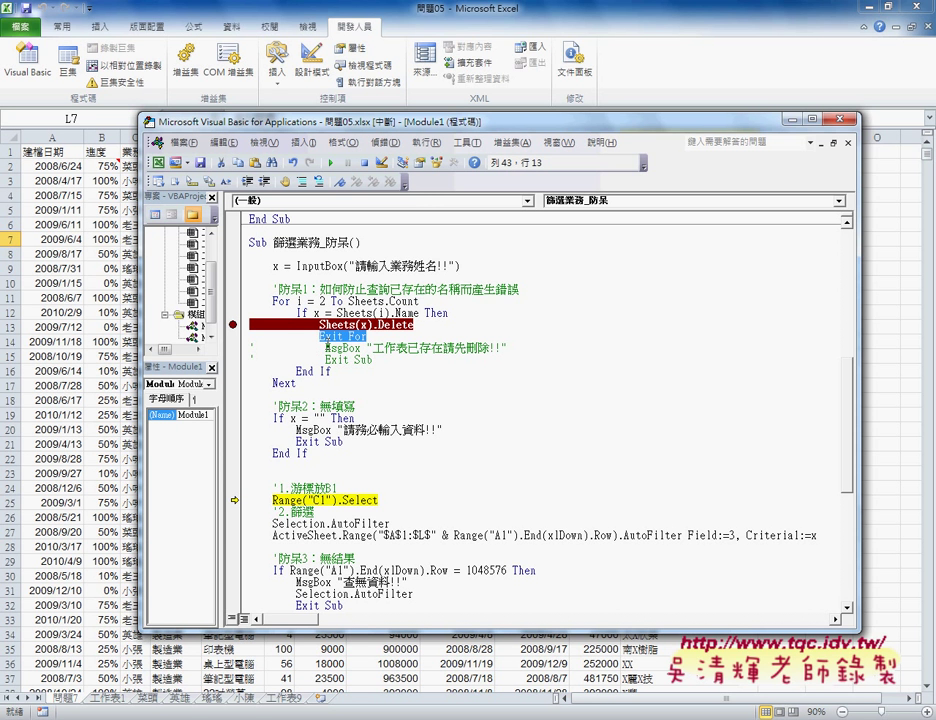
{"action": "key", "text": "F8"}
{"action": "key", "text": "F8"}
{"action": "key", "text": "F8"}
{"action": "key", "text": "F8"}
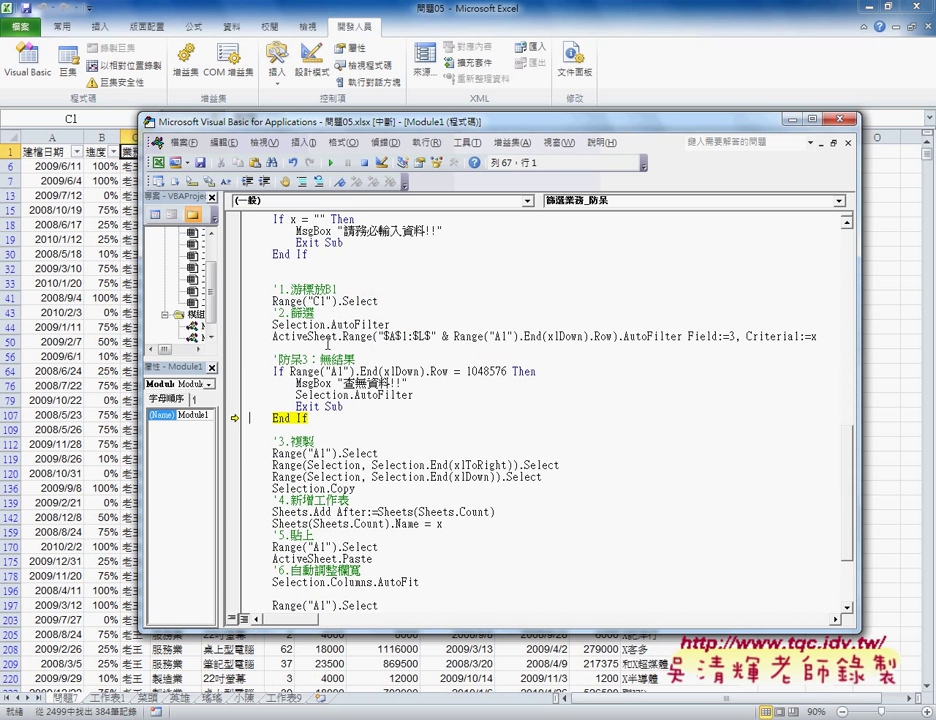
{"action": "key", "text": "F8"}
{"action": "key", "text": "F8"}
{"action": "key", "text": "F8"}
{"action": "key", "text": "F8"}
{"action": "key", "text": "F8"}
Let the macro finish, recreating the salesperson's sheet after 工作表9, then scroll back to the Sub.
{"action": "key", "text": "F5"}
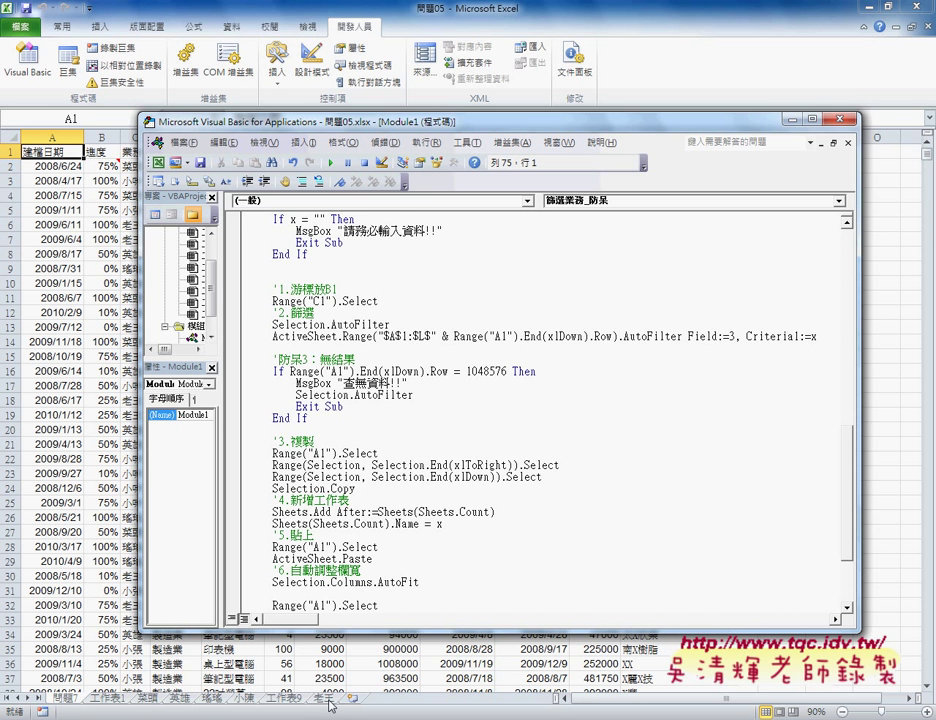
{"action": "scroll", "coordinate": [451, 345], "scroll_direction": "up", "scroll_amount": 3}
{"action": "scroll", "coordinate": [451, 345], "scroll_direction": "up", "scroll_amount": 2}
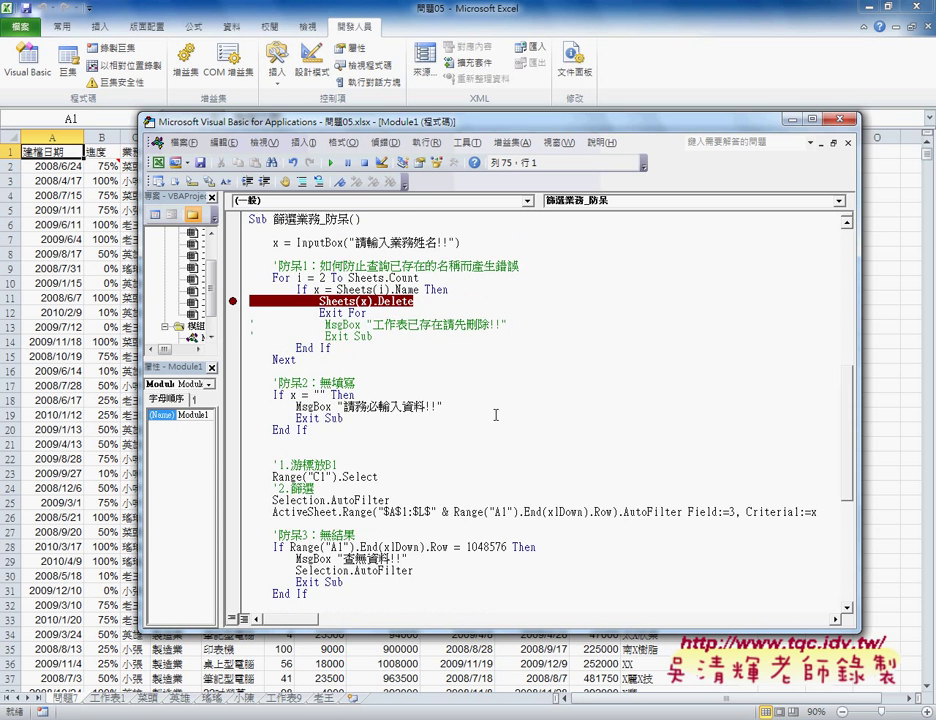
{"action": "scroll", "coordinate": [451, 345], "scroll_direction": "up", "scroll_amount": 1}
Insert an indented Application.DisplayAlerts = False line above Sheets(x).Delete using IntelliSense.
{"action": "left_click_drag", "start_coordinate": [414, 337], "coordinate": [320, 337]}
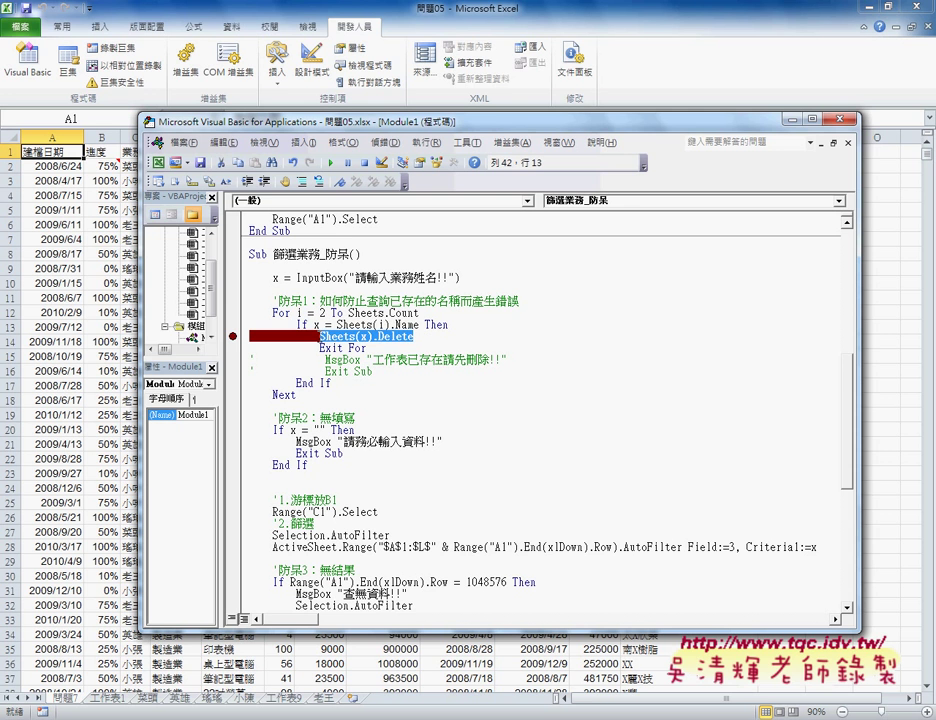
{"action": "key", "text": "Return"}
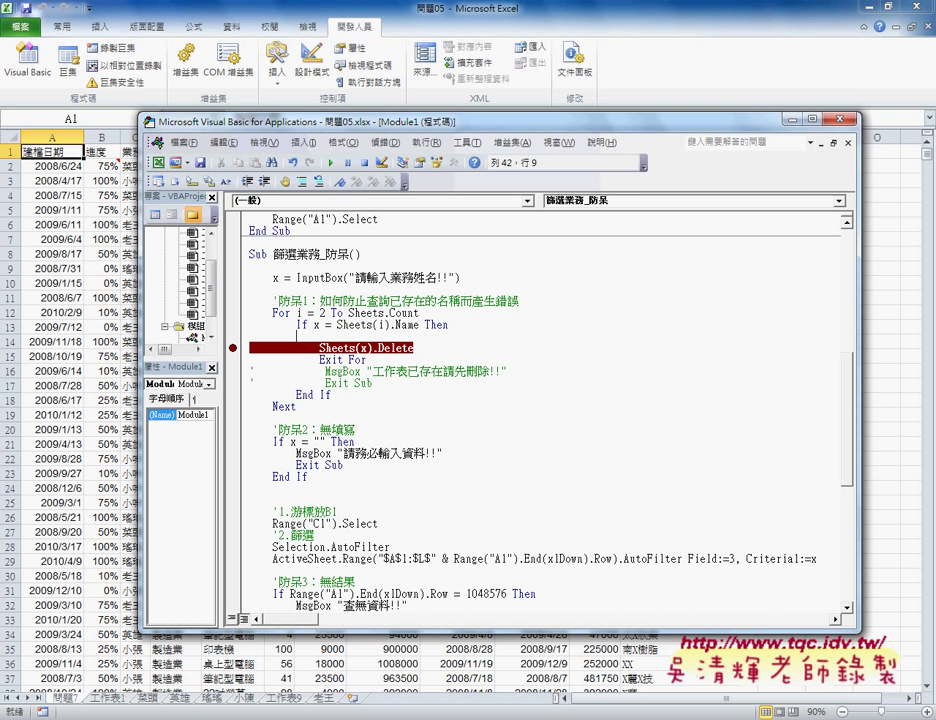
{"action": "key", "text": "Tab"}
{"action": "type", "text": "ap"}
{"action": "type", "text": "pli"}
{"action": "type", "text": "catio"}
{"action": "type", "text": "n."}
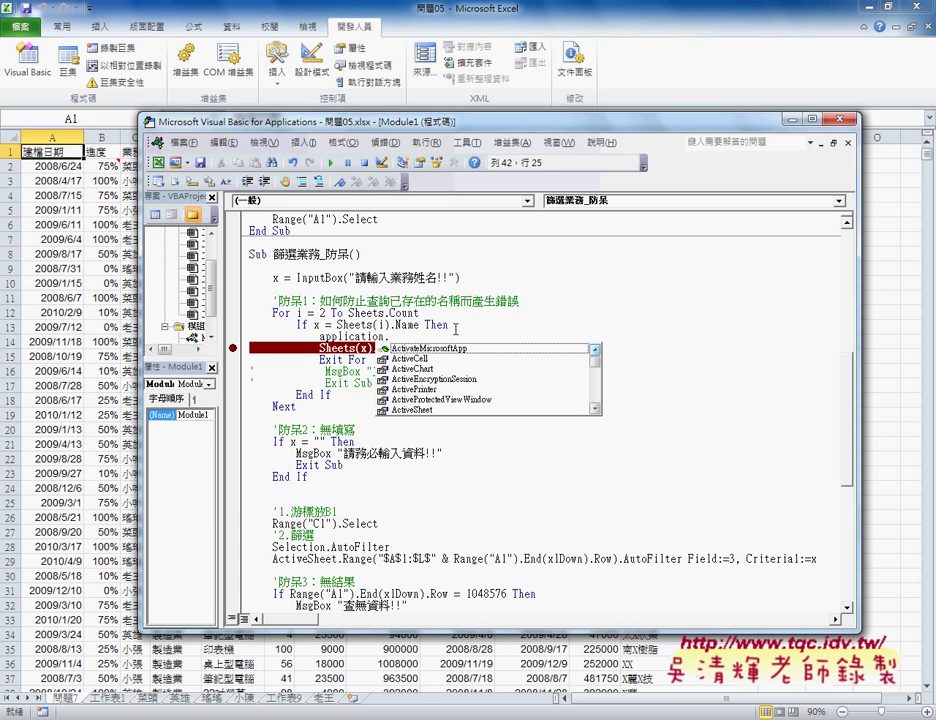
{"action": "type", "text": "d"}
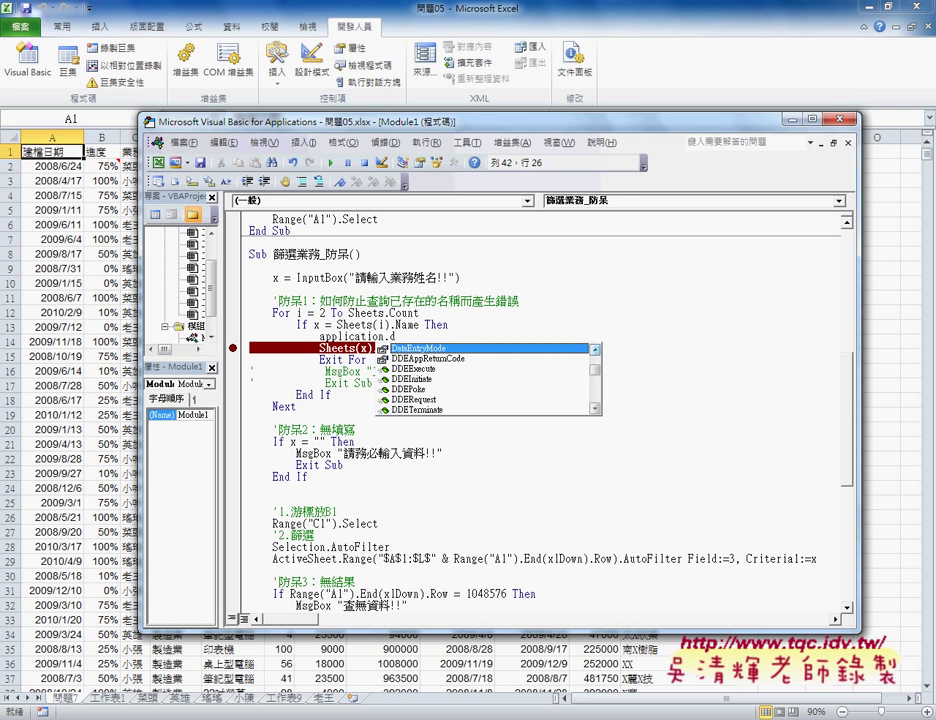
{"action": "type", "text": "i"}
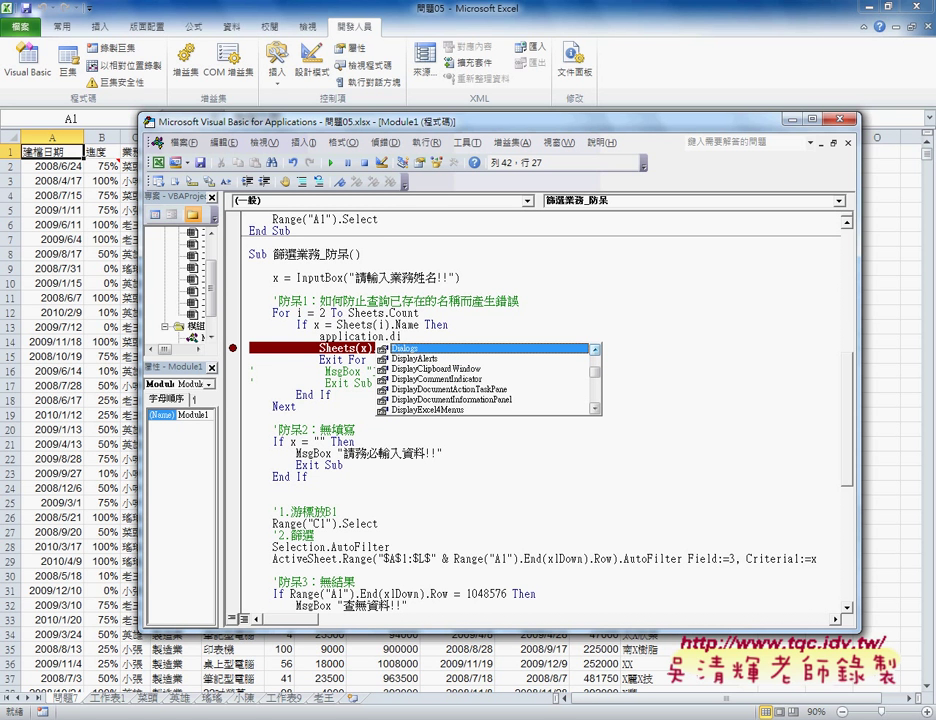
{"action": "key", "text": "Down"}
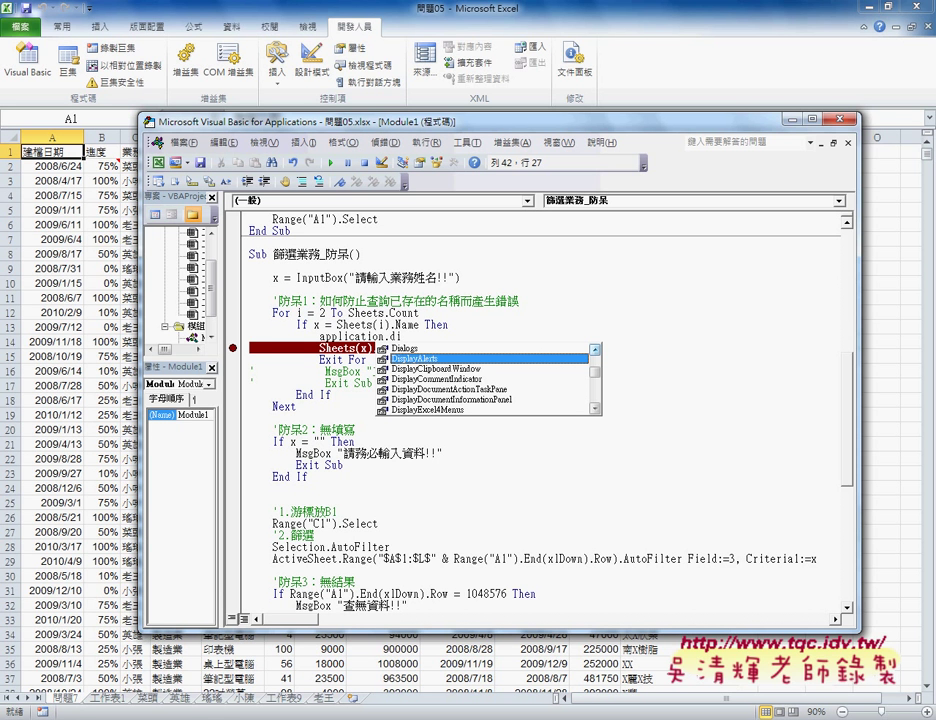
{"action": "key", "text": "Tab"}
{"action": "type", "text": "="}
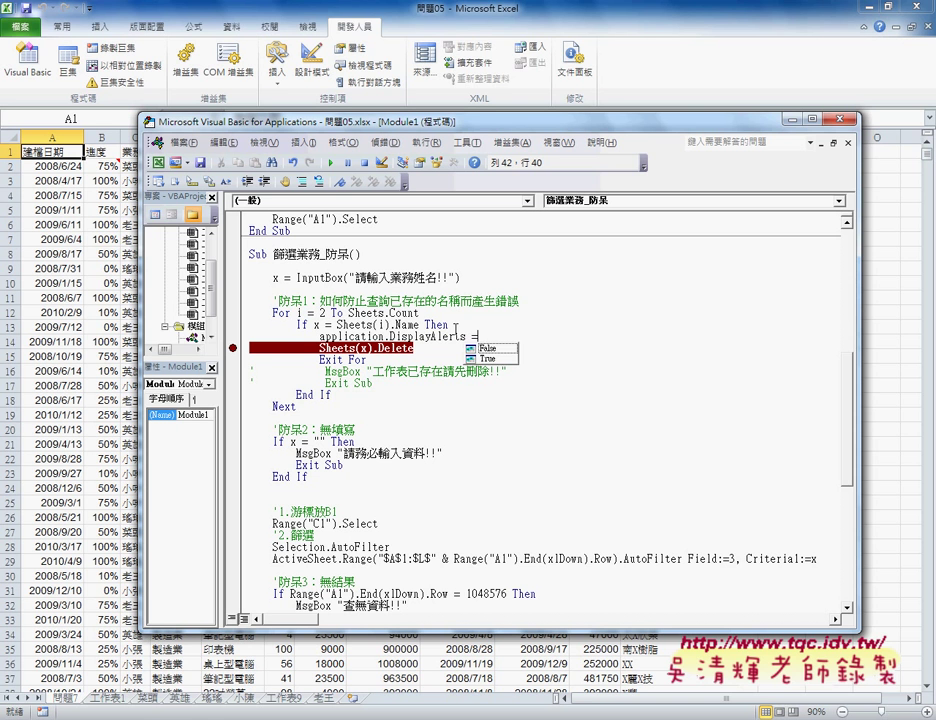
{"action": "type", "text": "False"}
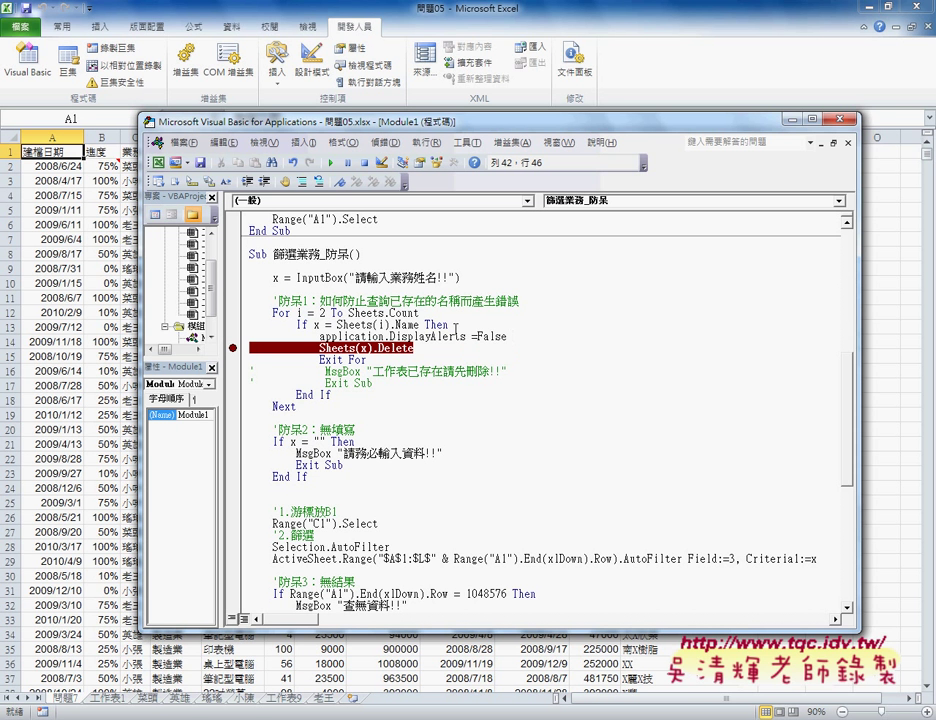
{"action": "key", "text": "Down"}
{"action": "key", "text": "Down"}
{"action": "key", "text": "Down"}
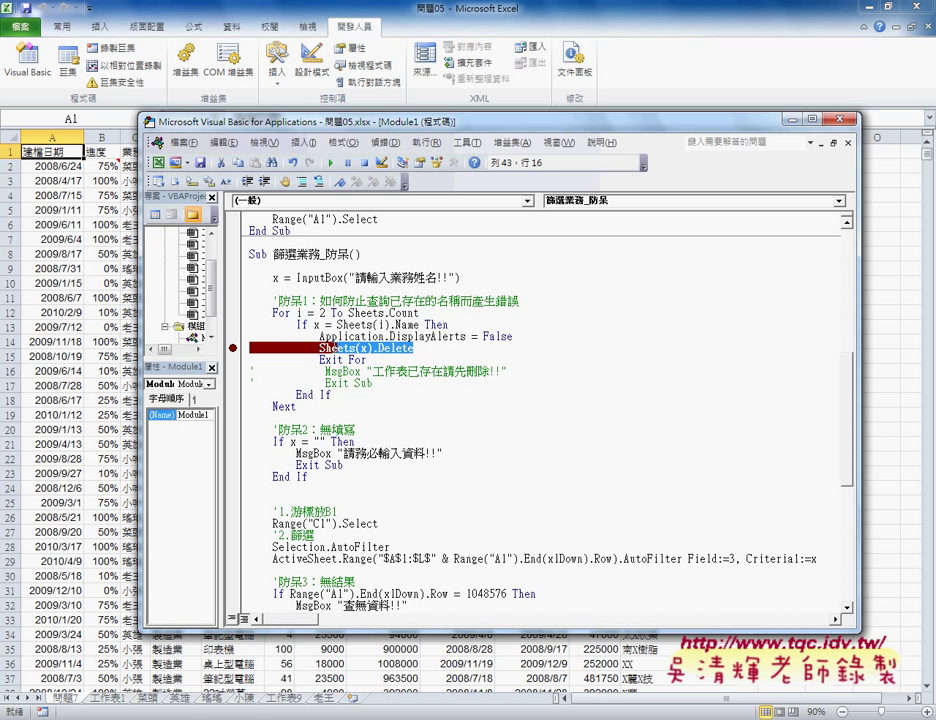
Add Application.DisplayAlerts = True on a new line right after Sheets(x).Delete.
{"action": "left_click_drag", "start_coordinate": [414, 348], "coordinate": [305, 348]}
{"action": "left_click", "coordinate": [505, 337]}
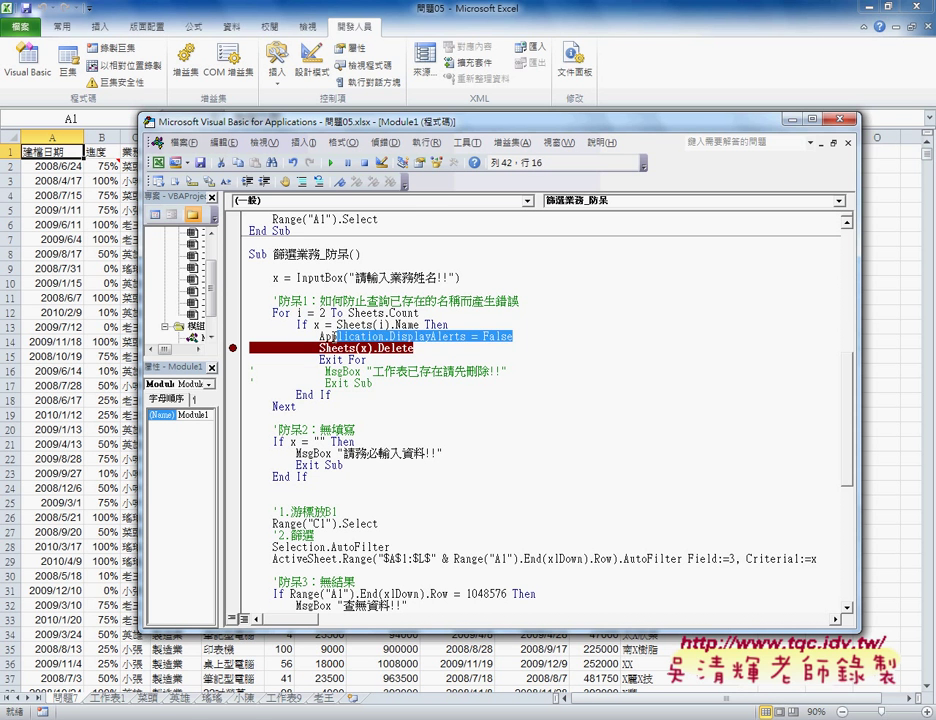
{"action": "left_click_drag", "start_coordinate": [505, 337], "coordinate": [320, 337]}
{"action": "left_click_drag", "start_coordinate": [321, 338], "coordinate": [481, 338]}
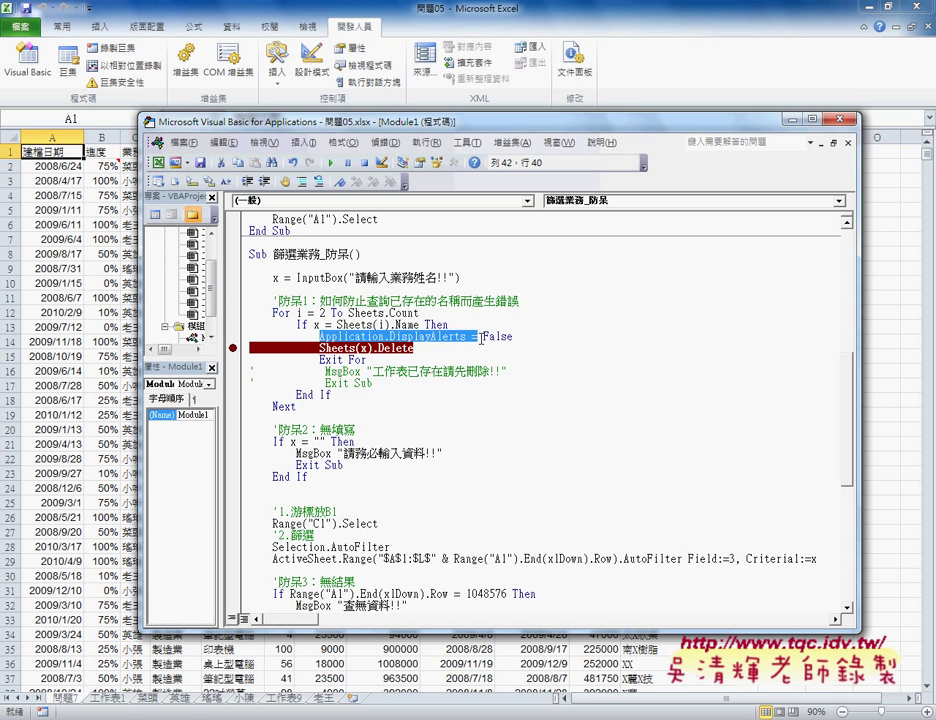
{"action": "left_click", "coordinate": [421, 349]}
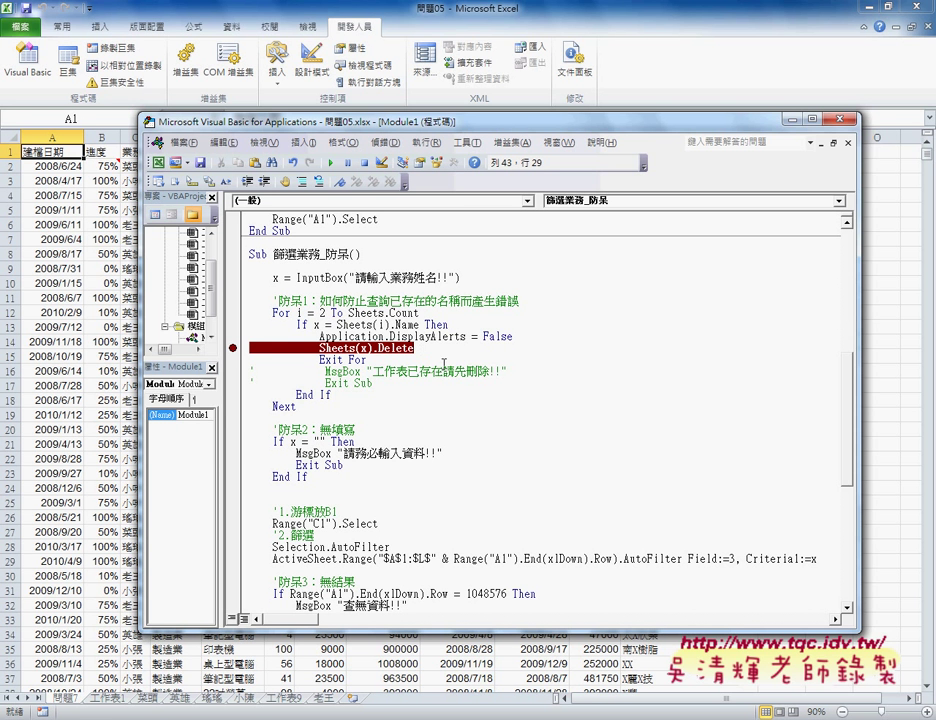
{"action": "key", "text": "Return"}
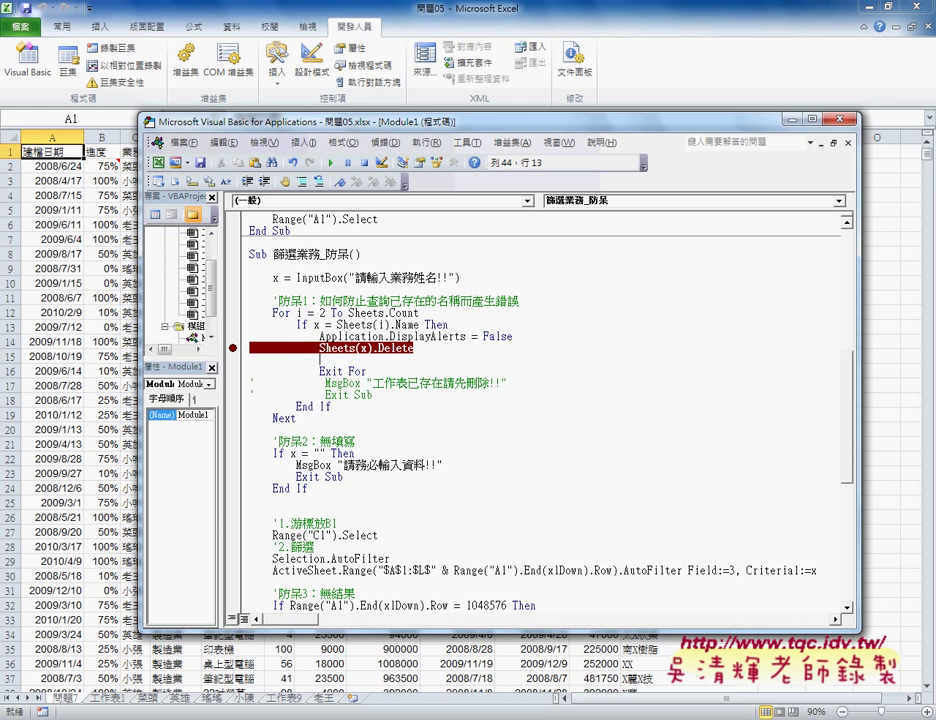
{"action": "type", "text": "Application.DisplayAlerts ="}
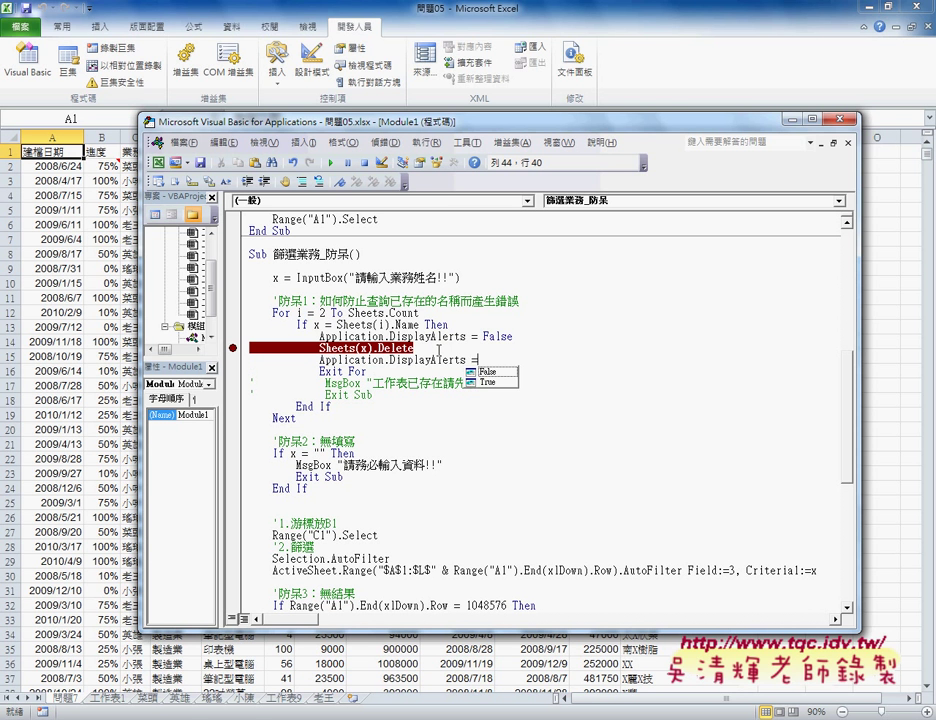
{"action": "key", "text": "Down"}
{"action": "key", "text": "Tab"}
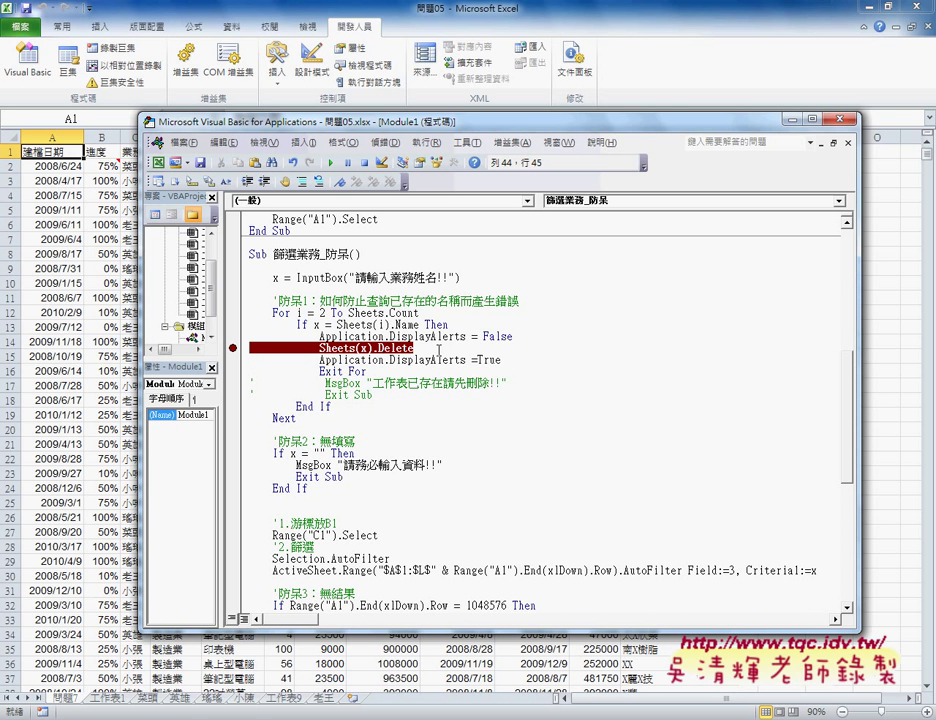
{"action": "key", "text": "Down"}
{"action": "key", "text": "Down"}
Run the macro for a salesperson's name, stepping past the silent sheet deletion and finishing the filter.
{"action": "left_click", "coordinate": [337, 163]}
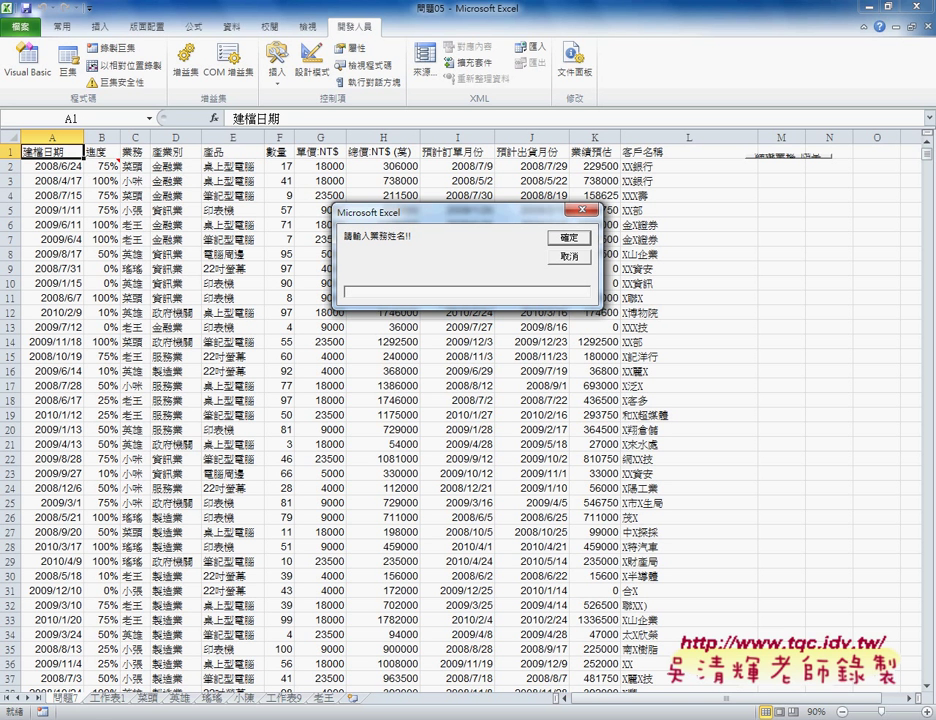
{"action": "type", "text": "老"}
{"action": "type", "text": "ㄨㄤ6"}
{"action": "key", "text": "Return"}
{"action": "left_click", "coordinate": [566, 238]}
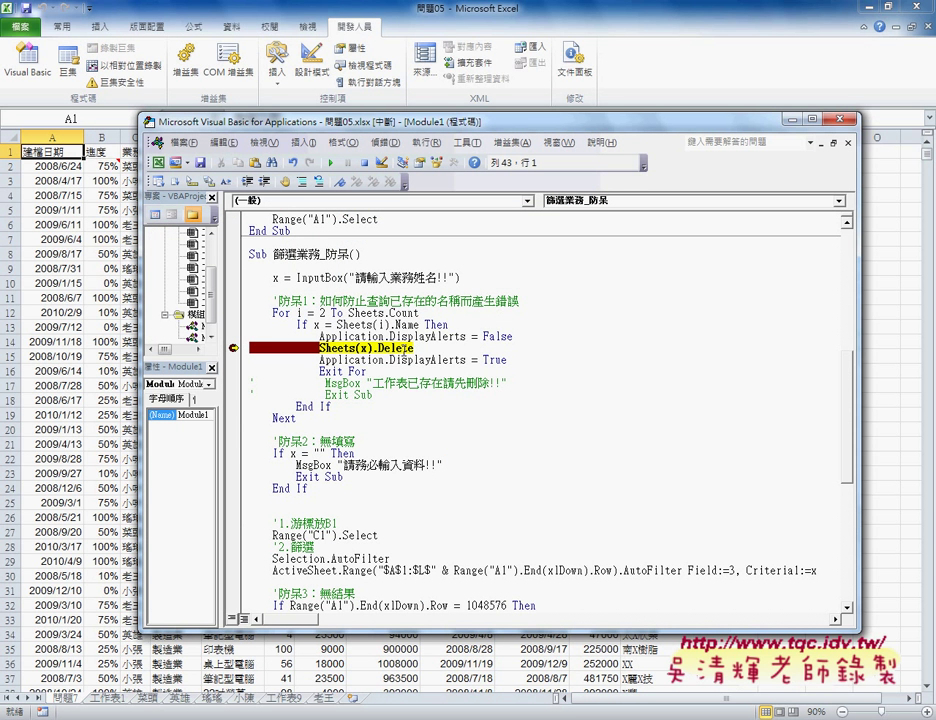
{"action": "key", "text": "F8"}
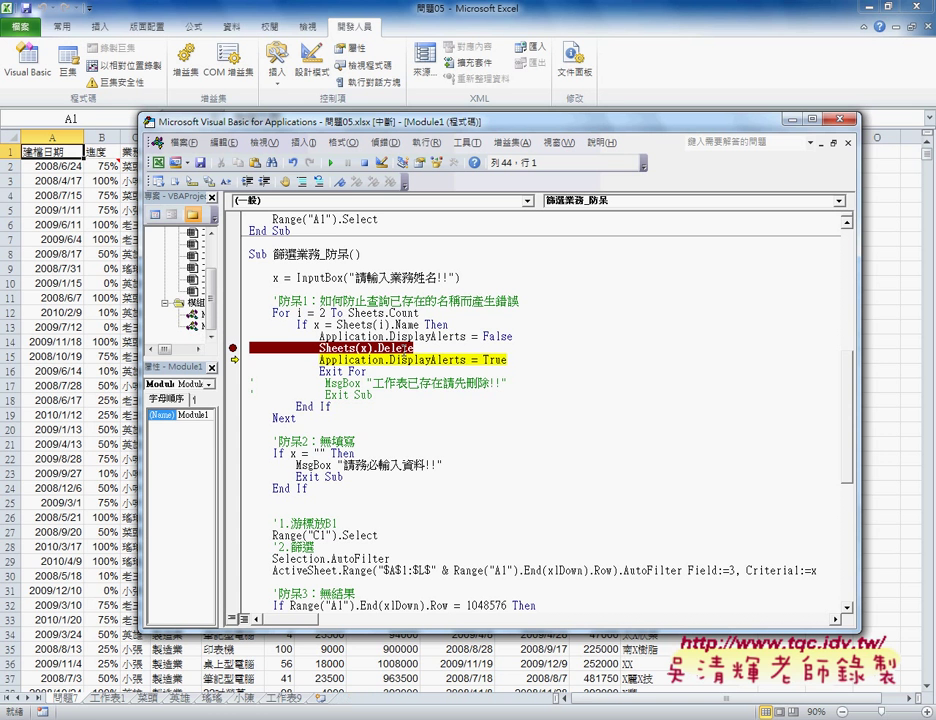
{"action": "key", "text": "F8"}
{"action": "key", "text": "F8"}
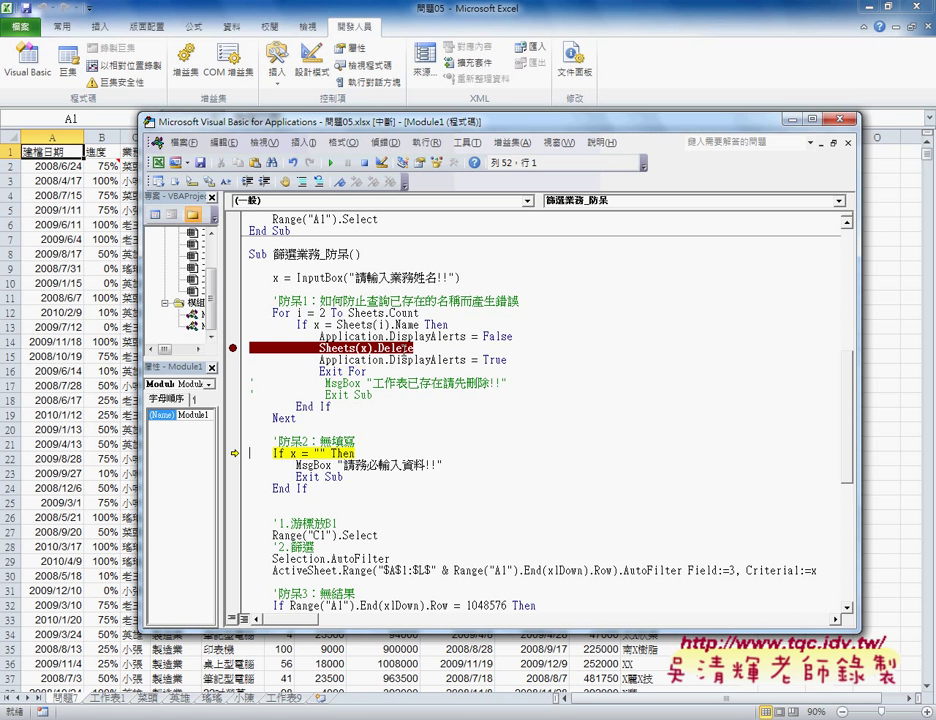
{"action": "key", "text": "F5"}
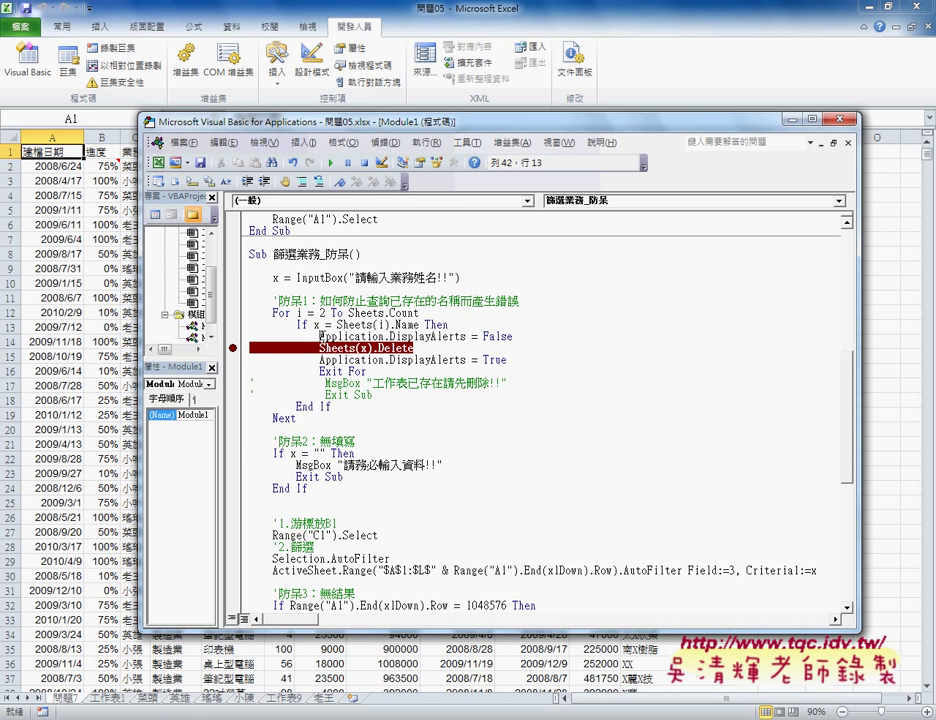
{"action": "double_click", "coordinate": [324, 337]}
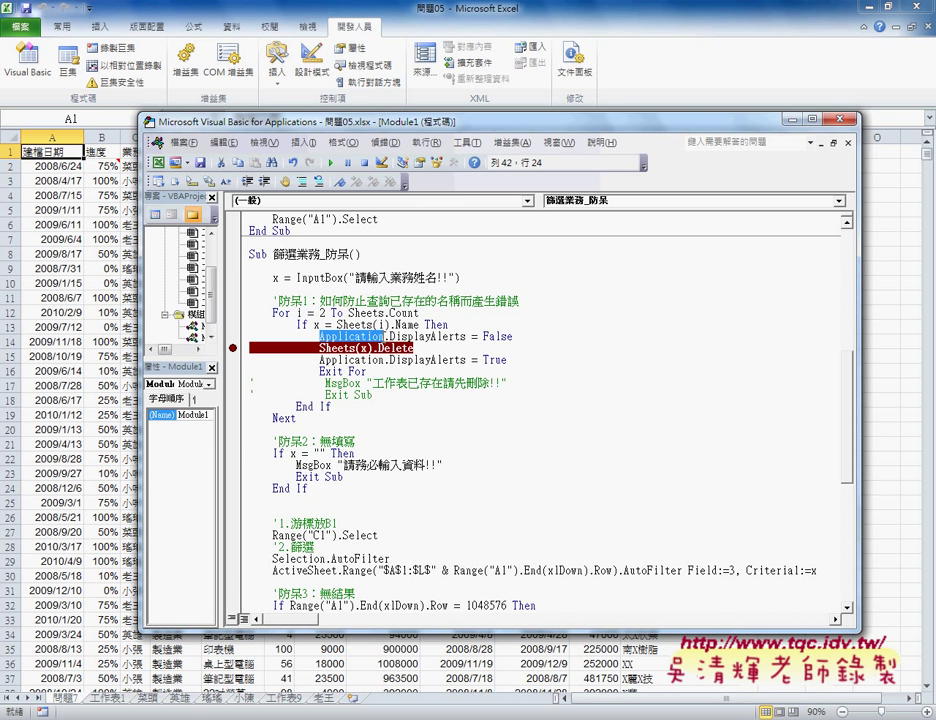
{"action": "double_click", "coordinate": [390, 338]}
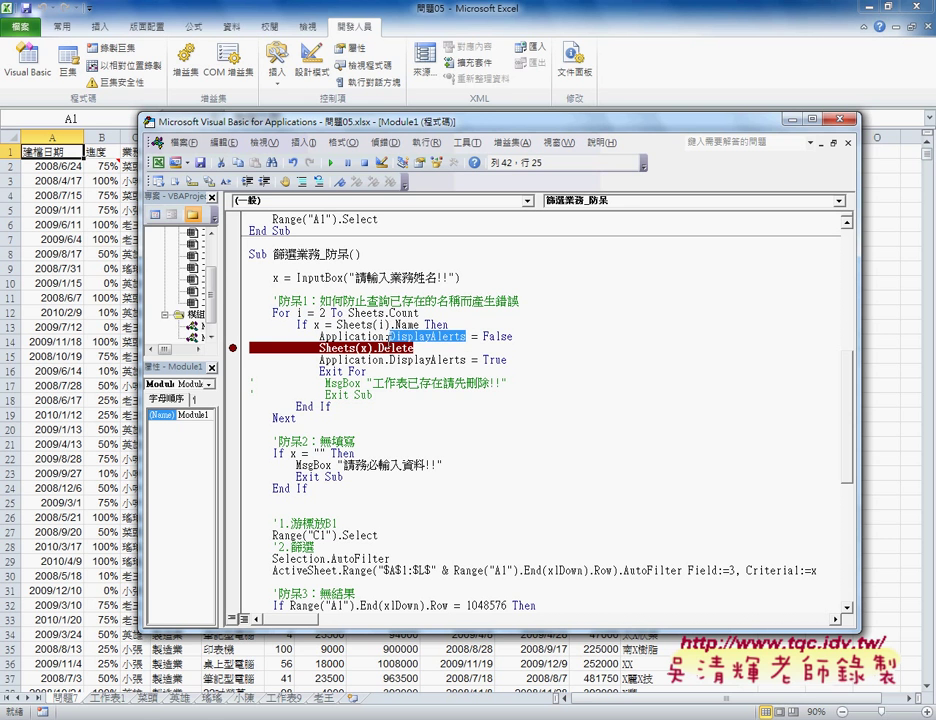
{"action": "left_click", "coordinate": [356, 338]}
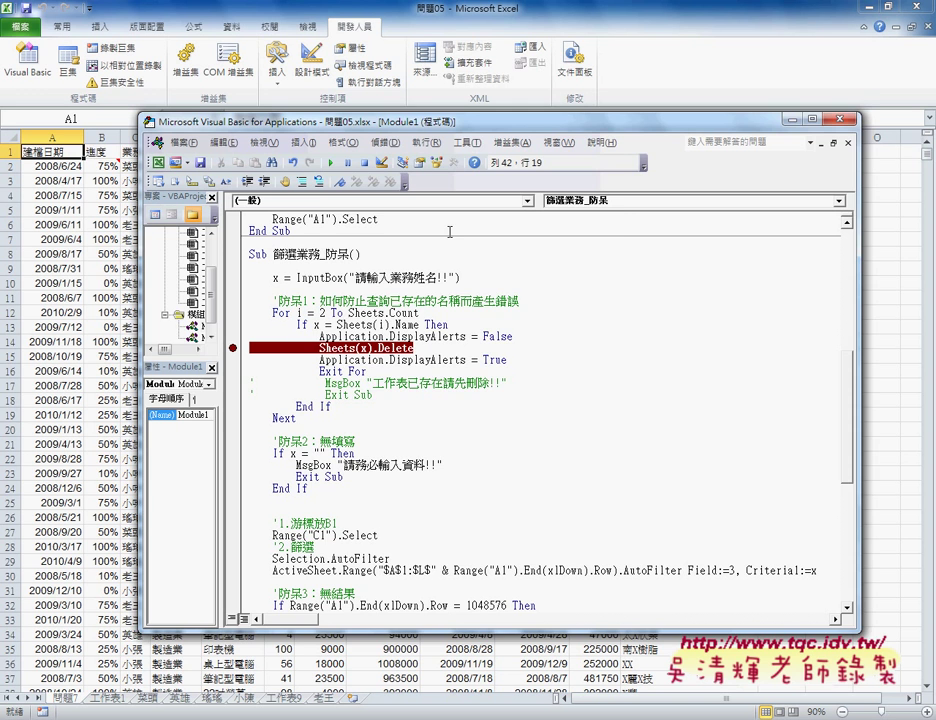
Open Excel Help (F1) from the DisplayAlerts keyword in the code.
{"action": "key", "text": "F1"}
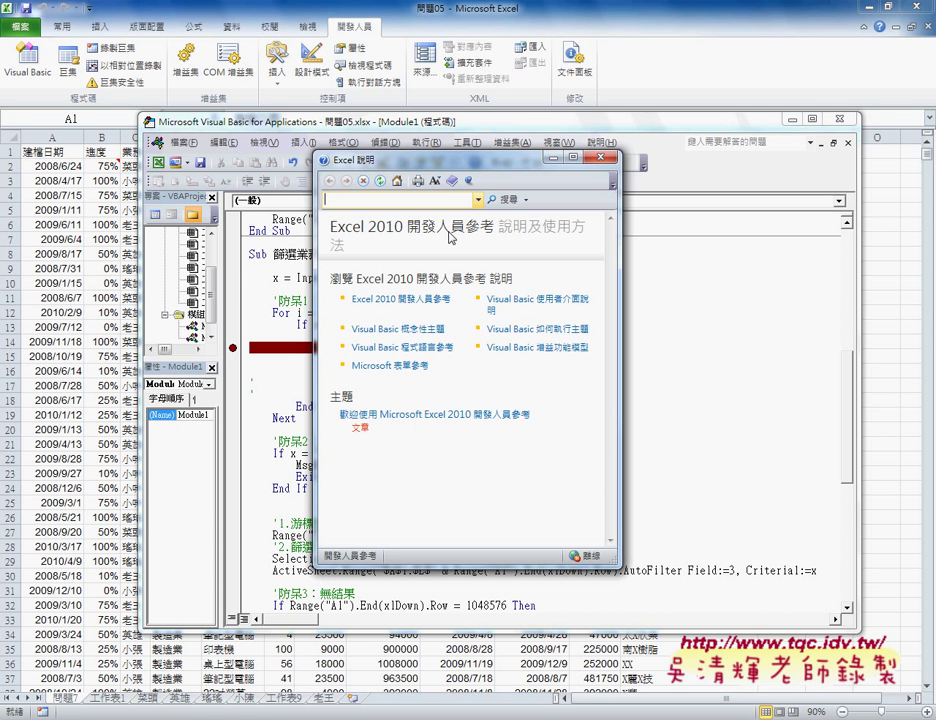
Navigate Help through Excel 2010 開發人員參考 and Excel 物件模型參考 to the Application 物件 page.
{"action": "left_click", "coordinate": [420, 299]}
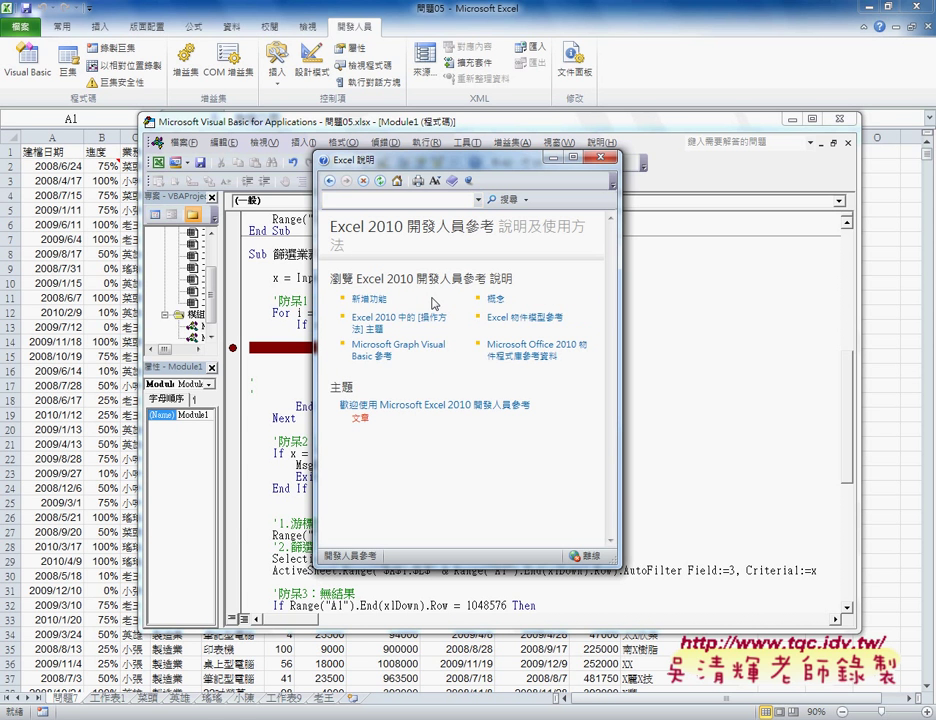
{"action": "left_click", "coordinate": [329, 181]}
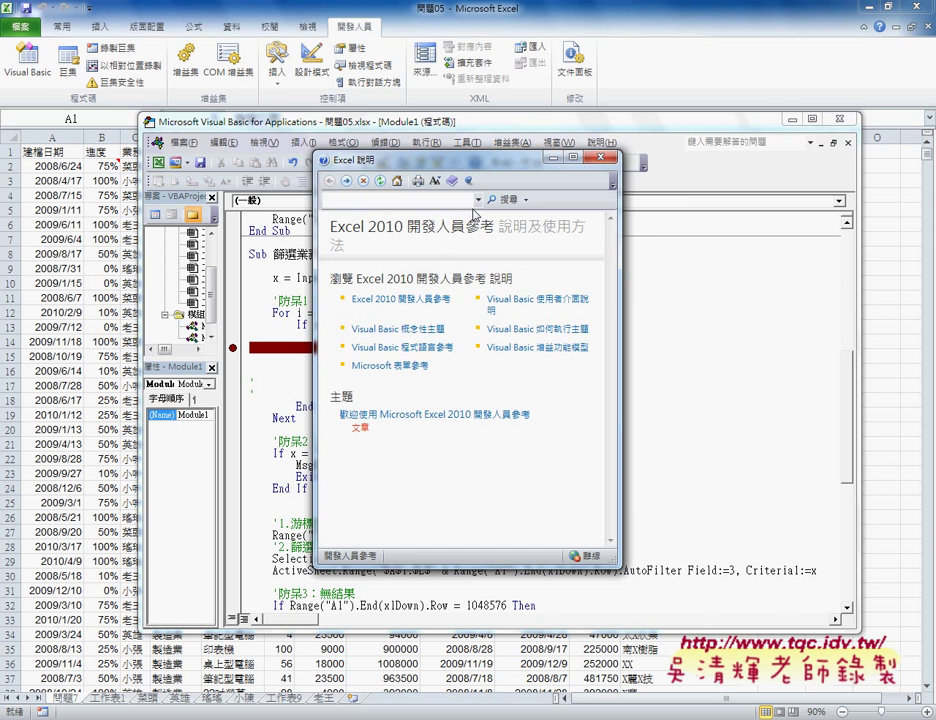
{"action": "left_click_drag", "start_coordinate": [507, 176], "coordinate": [571, 220]}
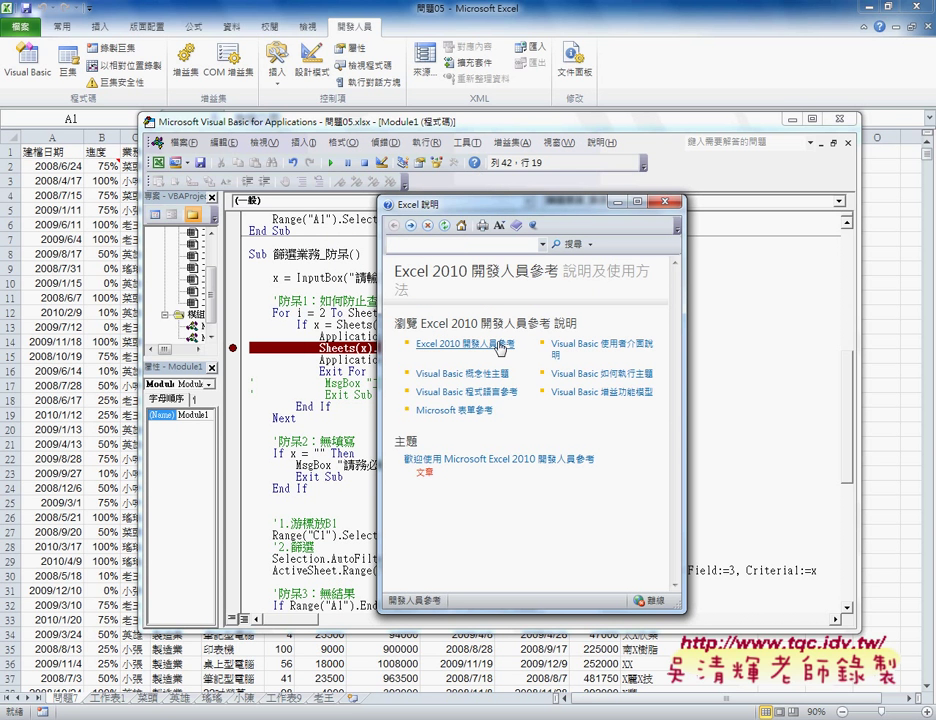
{"action": "left_click", "coordinate": [484, 345]}
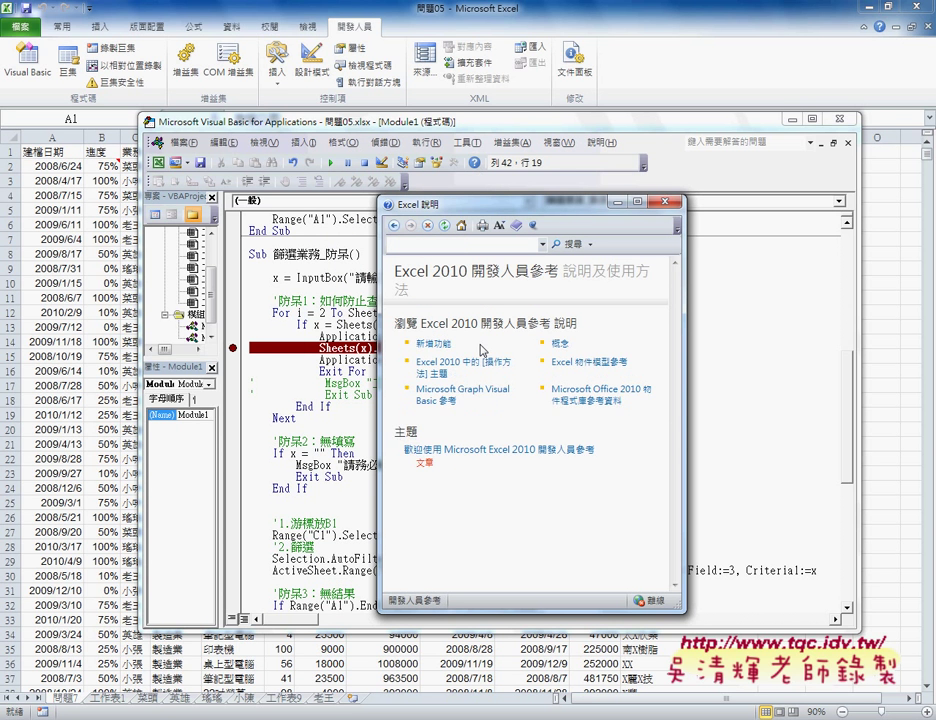
{"action": "left_click", "coordinate": [598, 366]}
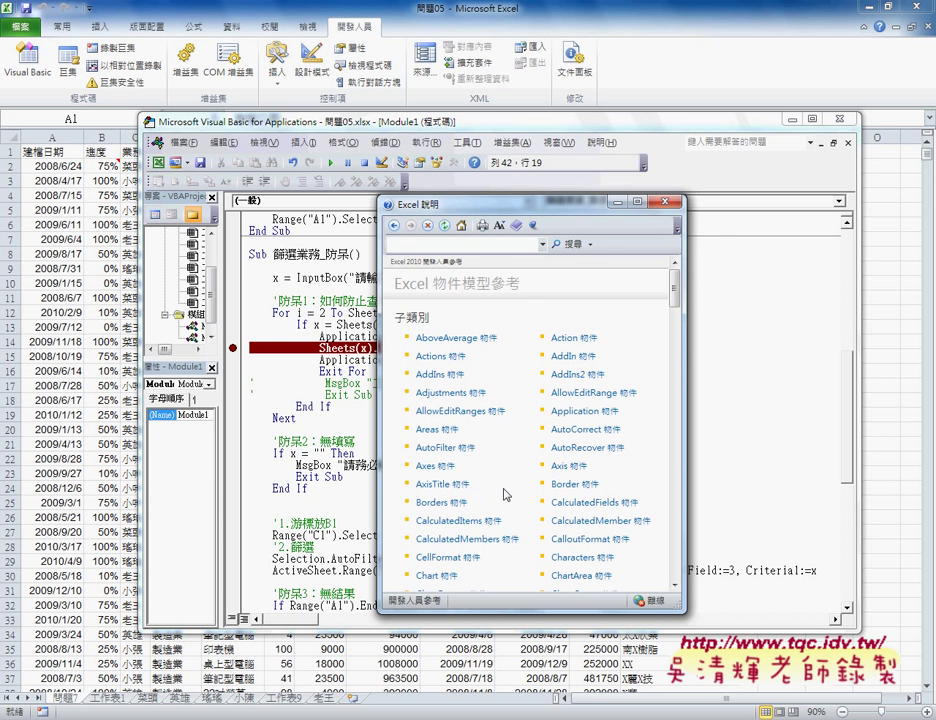
{"action": "scroll", "coordinate": [505, 494], "scroll_direction": "down", "scroll_amount": 1}
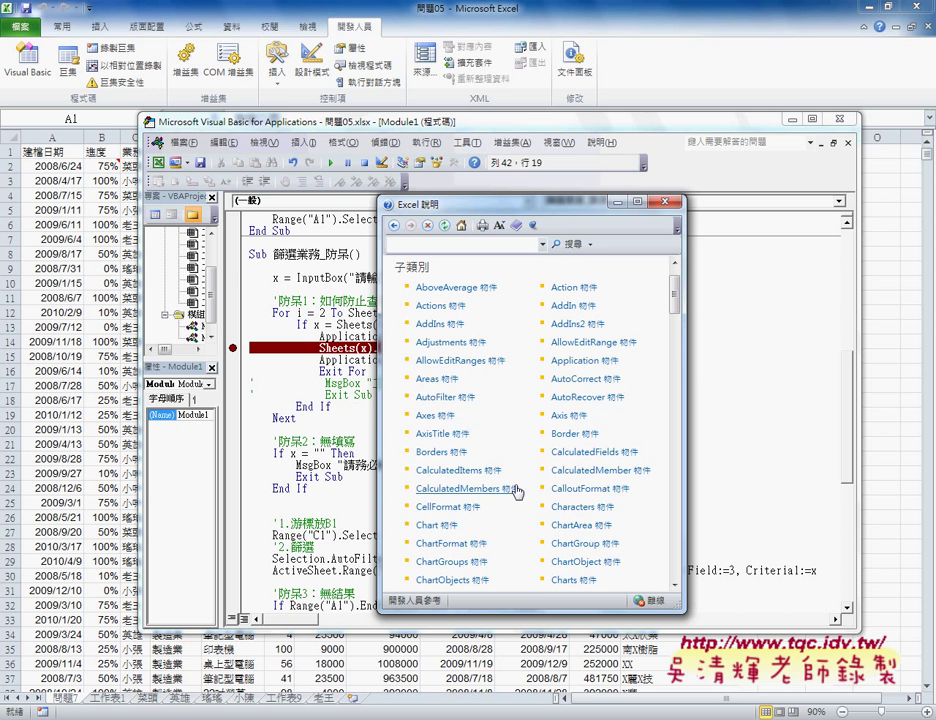
{"action": "left_click", "coordinate": [585, 361]}
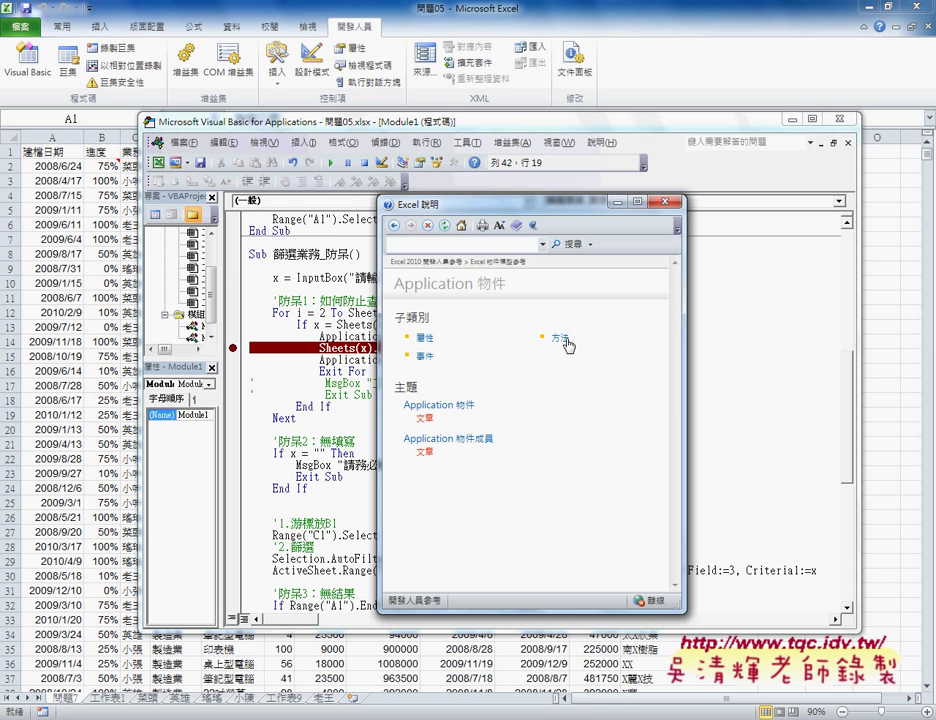
Move the Help window to the right of the code and open the Application methods list.
{"action": "double_click", "coordinate": [480, 285]}
{"action": "left_click_drag", "start_coordinate": [493, 438], "coordinate": [460, 438]}
{"action": "left_click_drag", "start_coordinate": [434, 339], "coordinate": [424, 345]}
{"action": "left_click_drag", "start_coordinate": [482, 210], "coordinate": [617, 208]}
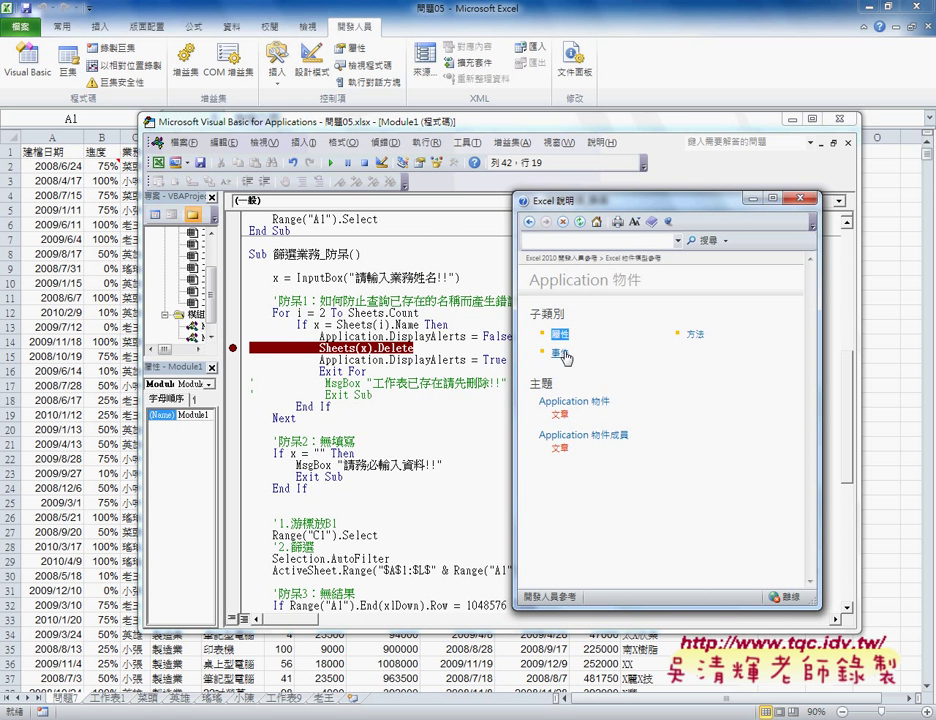
{"action": "left_click", "coordinate": [710, 342]}
{"action": "left_click", "coordinate": [693, 338]}
Enlarge the Application members Help page and browse methods such as Wait, Run, Quit and OnTime.
{"action": "left_click", "coordinate": [618, 436]}
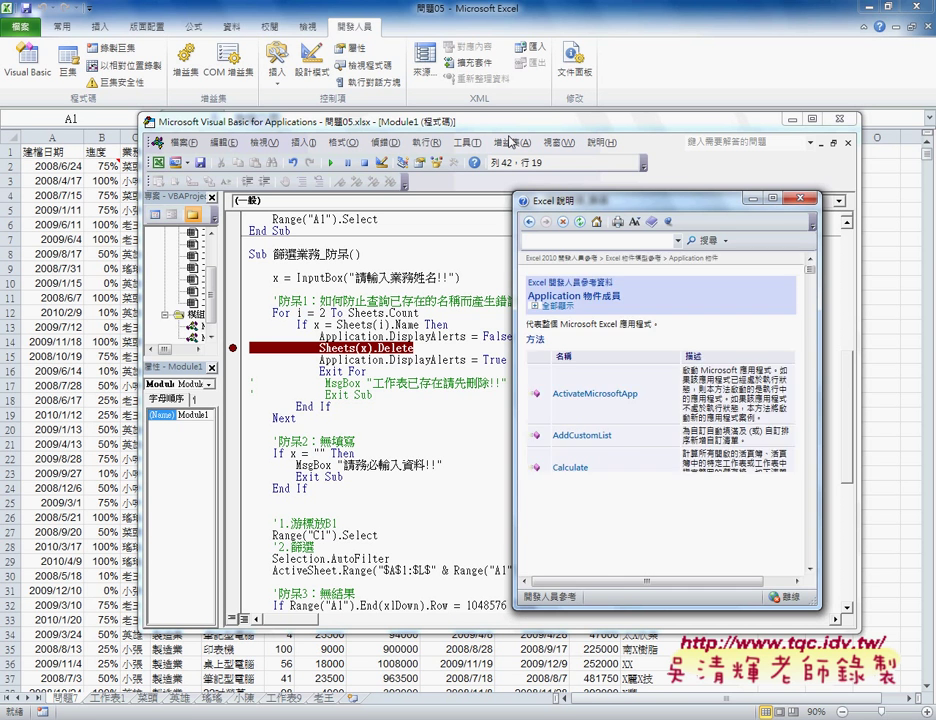
{"action": "left_click_drag", "start_coordinate": [623, 203], "coordinate": [493, 133]}
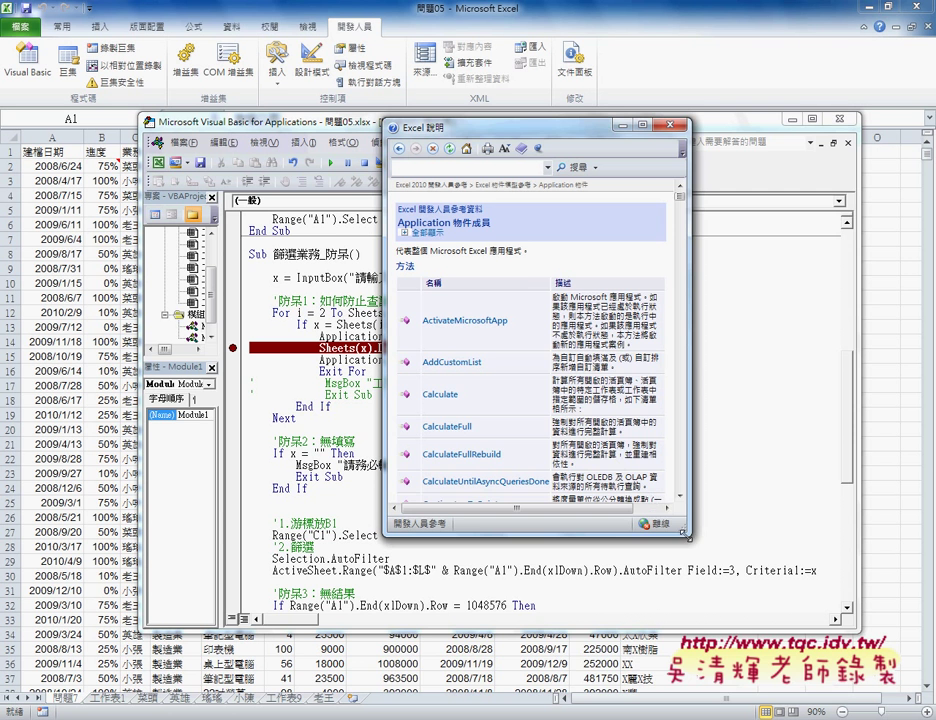
{"action": "left_click_drag", "start_coordinate": [684, 534], "coordinate": [843, 686]}
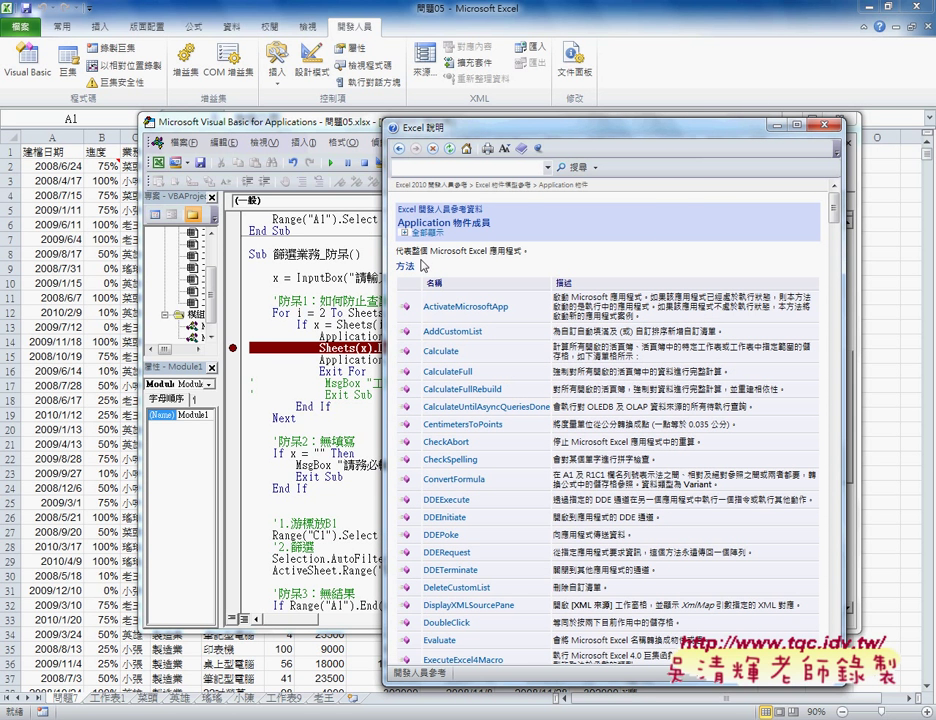
{"action": "double_click", "coordinate": [405, 266]}
{"action": "scroll", "coordinate": [672, 352], "scroll_direction": "down", "scroll_amount": 15}
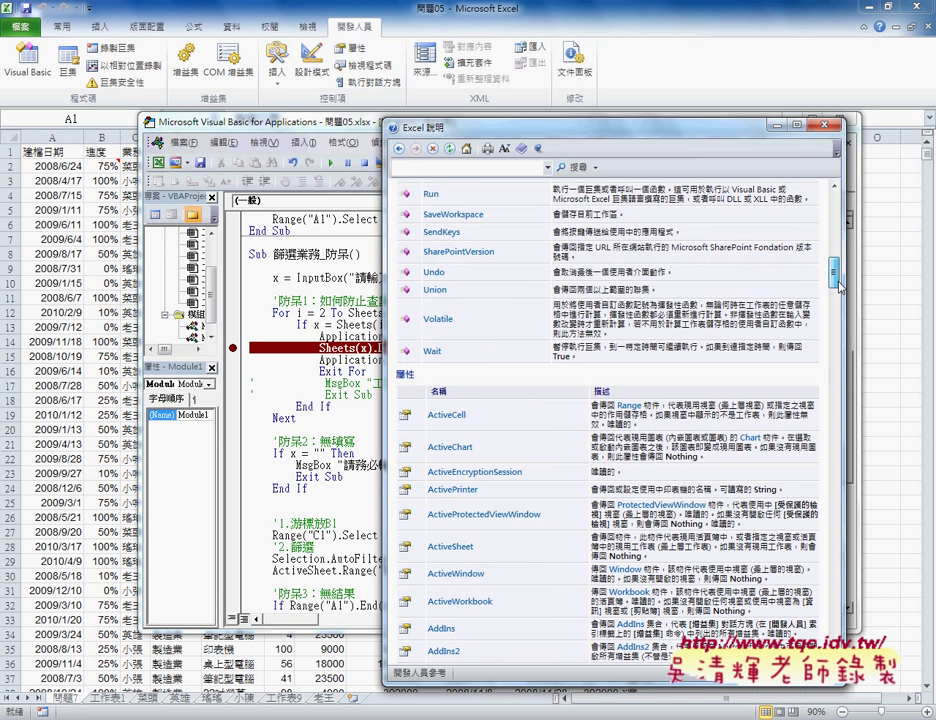
{"action": "double_click", "coordinate": [423, 352]}
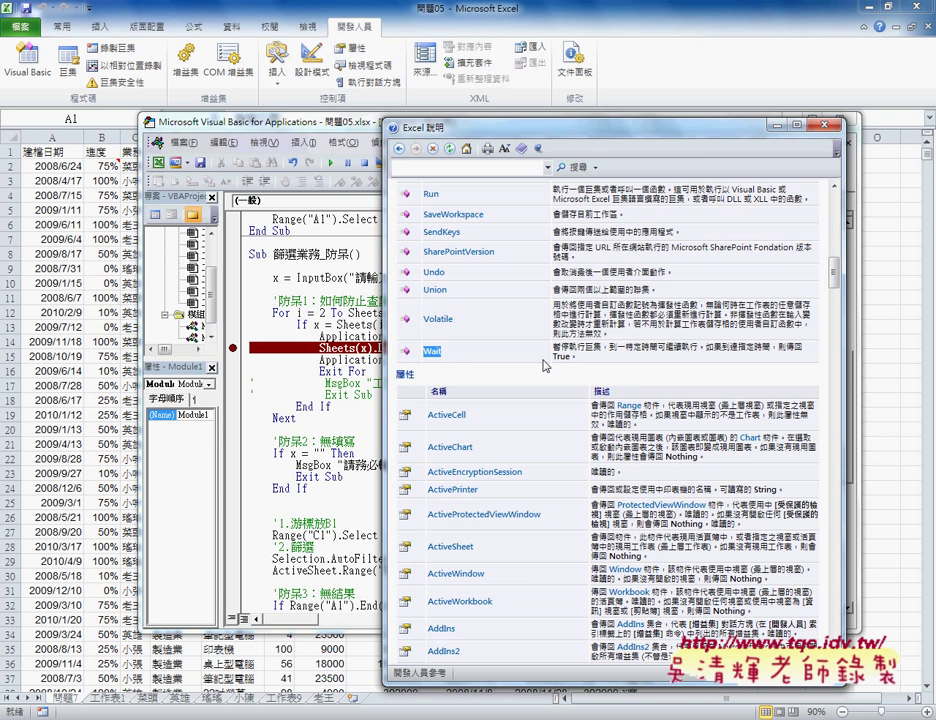
{"action": "scroll", "coordinate": [545, 366], "scroll_direction": "up", "scroll_amount": 1}
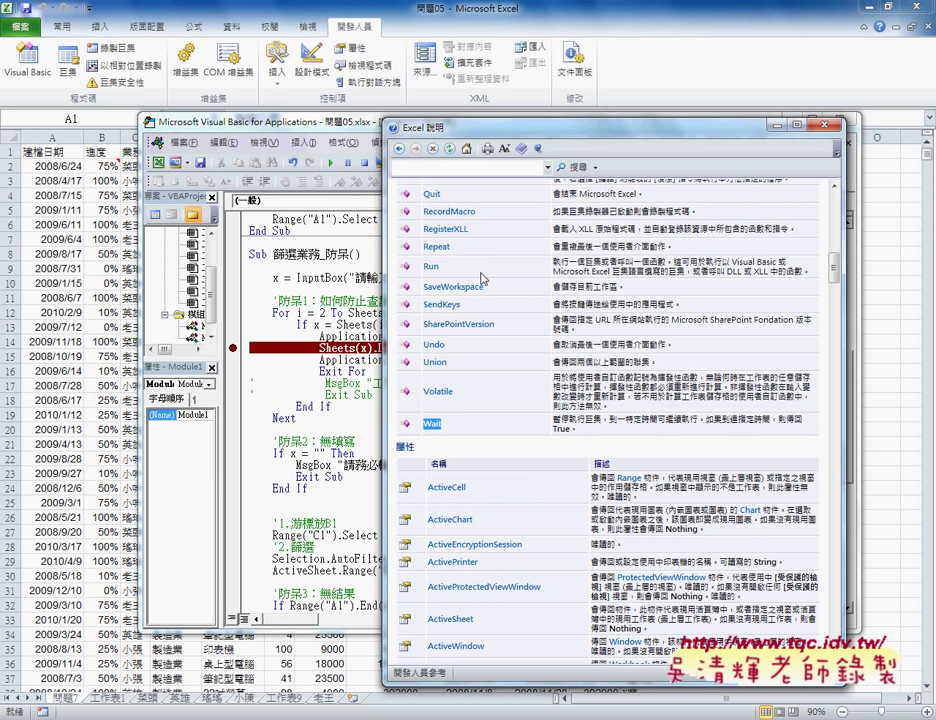
{"action": "double_click", "coordinate": [431, 266]}
{"action": "scroll", "coordinate": [637, 307], "scroll_direction": "up", "scroll_amount": 1}
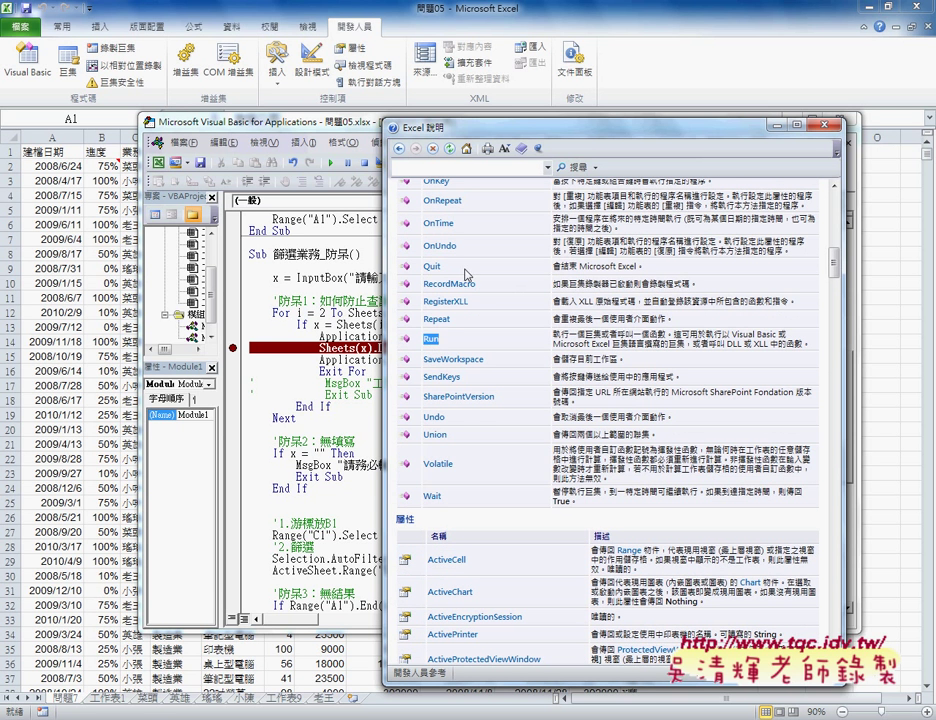
{"action": "double_click", "coordinate": [431, 266]}
{"action": "scroll", "coordinate": [600, 358], "scroll_direction": "up", "scroll_amount": 1}
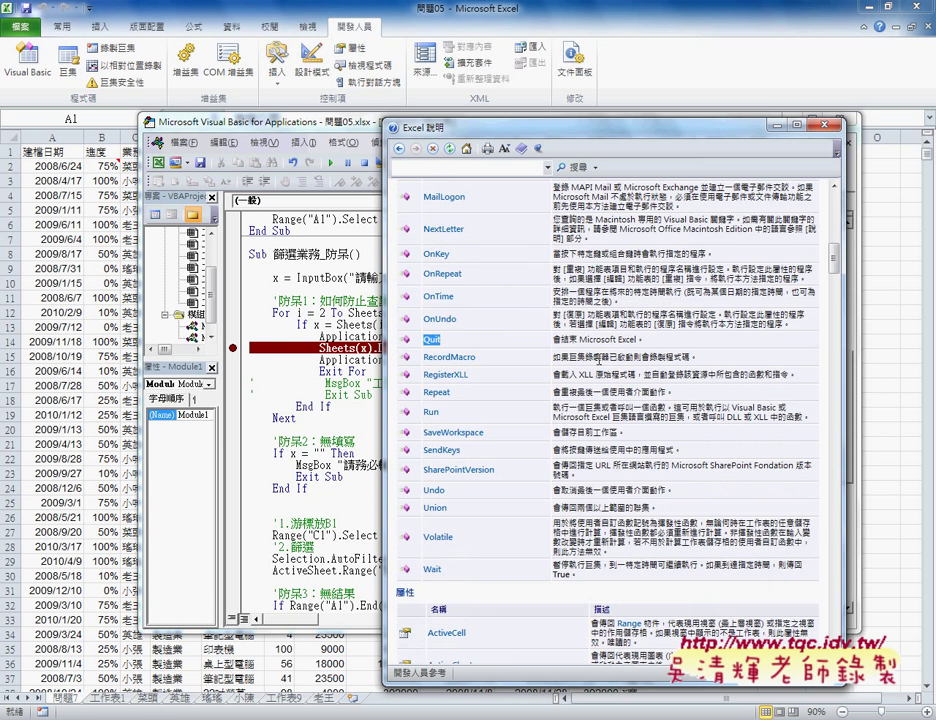
{"action": "double_click", "coordinate": [437, 296]}
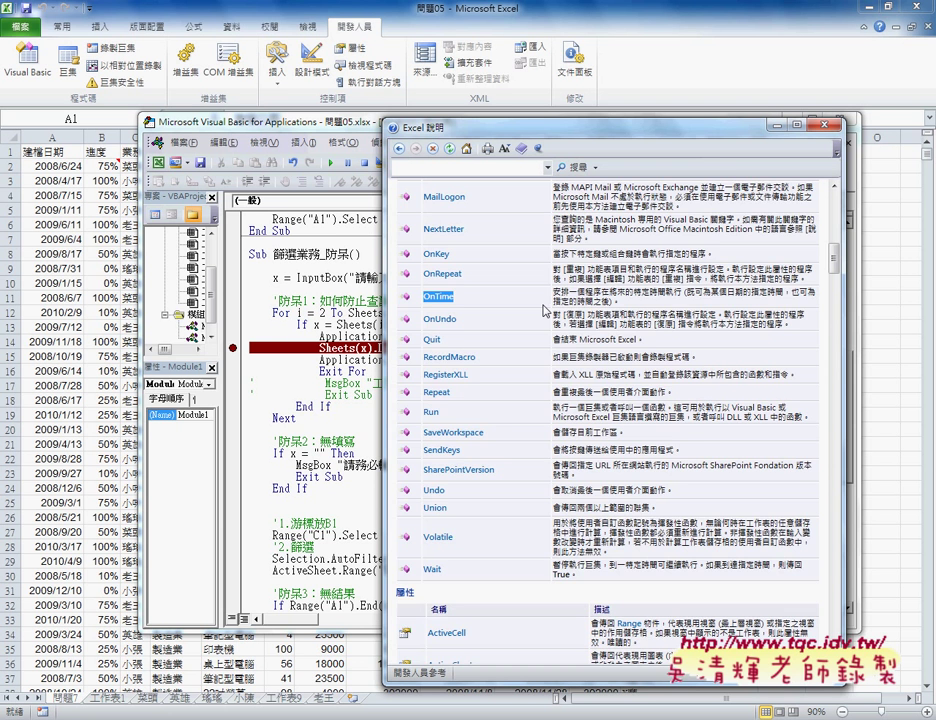
Note the OnKey method, then scroll down into the properties section to DisplayAlerts.
{"action": "scroll", "coordinate": [546, 312], "scroll_direction": "up", "scroll_amount": 3}
{"action": "scroll", "coordinate": [500, 360], "scroll_direction": "up", "scroll_amount": 2}
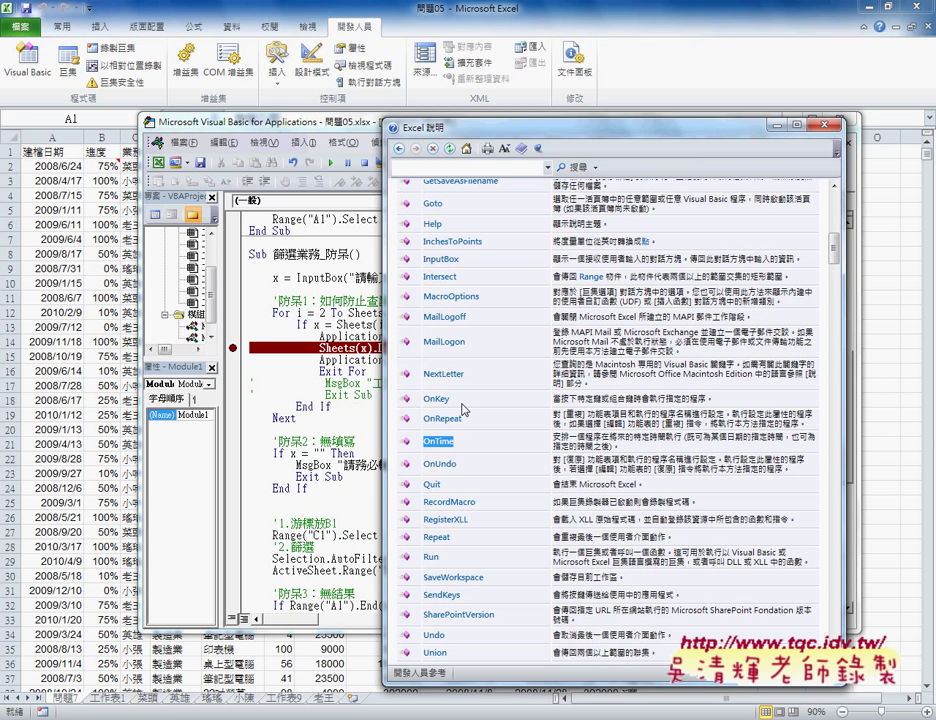
{"action": "left_click_drag", "start_coordinate": [458, 399], "coordinate": [423, 398]}
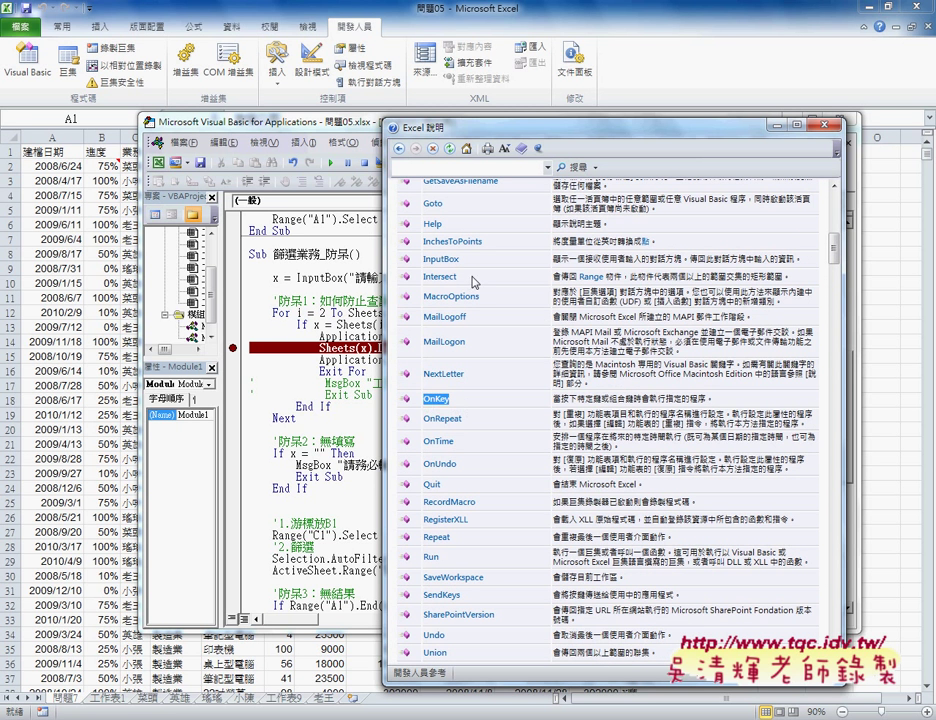
{"action": "scroll", "coordinate": [489, 397], "scroll_direction": "down", "scroll_amount": 10}
{"action": "scroll", "coordinate": [500, 400], "scroll_direction": "down", "scroll_amount": 5}
{"action": "scroll", "coordinate": [546, 404], "scroll_direction": "down", "scroll_amount": 5}
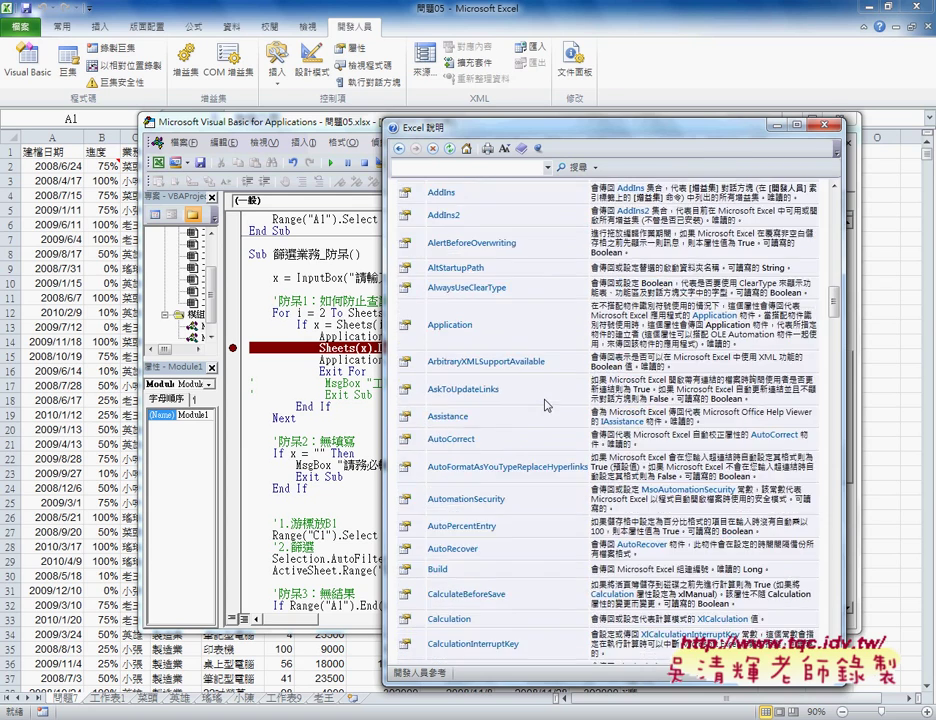
{"action": "scroll", "coordinate": [546, 404], "scroll_direction": "down", "scroll_amount": 2}
{"action": "scroll", "coordinate": [546, 404], "scroll_direction": "down", "scroll_amount": 2}
{"action": "scroll", "coordinate": [546, 404], "scroll_direction": "down", "scroll_amount": 2}
{"action": "scroll", "coordinate": [546, 404], "scroll_direction": "down", "scroll_amount": 3}
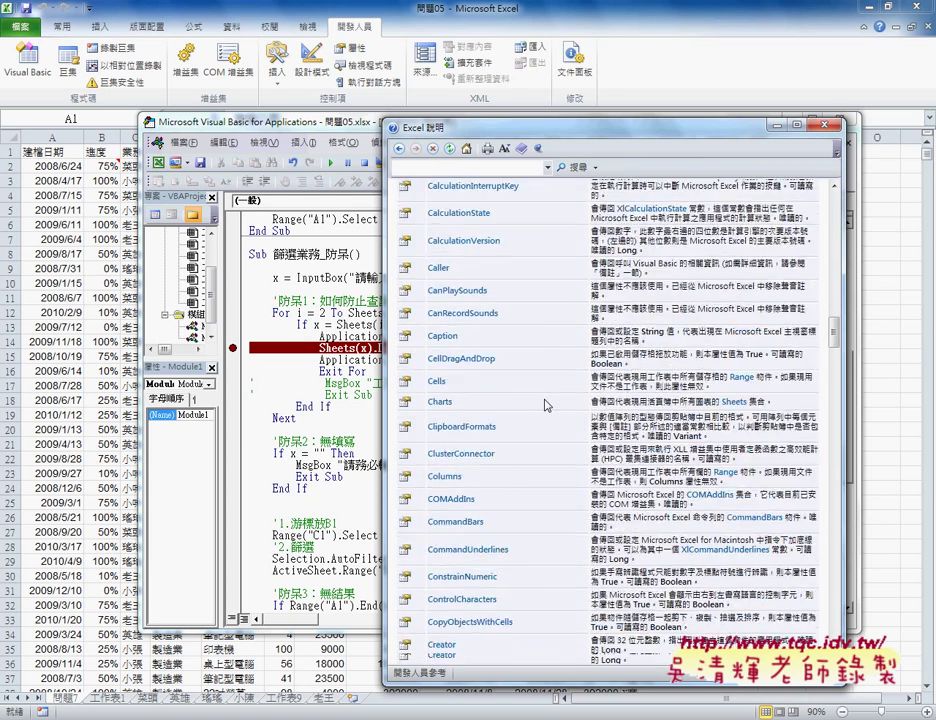
{"action": "scroll", "coordinate": [546, 404], "scroll_direction": "down", "scroll_amount": 2}
{"action": "scroll", "coordinate": [546, 404], "scroll_direction": "down", "scroll_amount": 3}
{"action": "scroll", "coordinate": [546, 404], "scroll_direction": "down", "scroll_amount": 2}
{"action": "scroll", "coordinate": [546, 404], "scroll_direction": "down", "scroll_amount": 2}
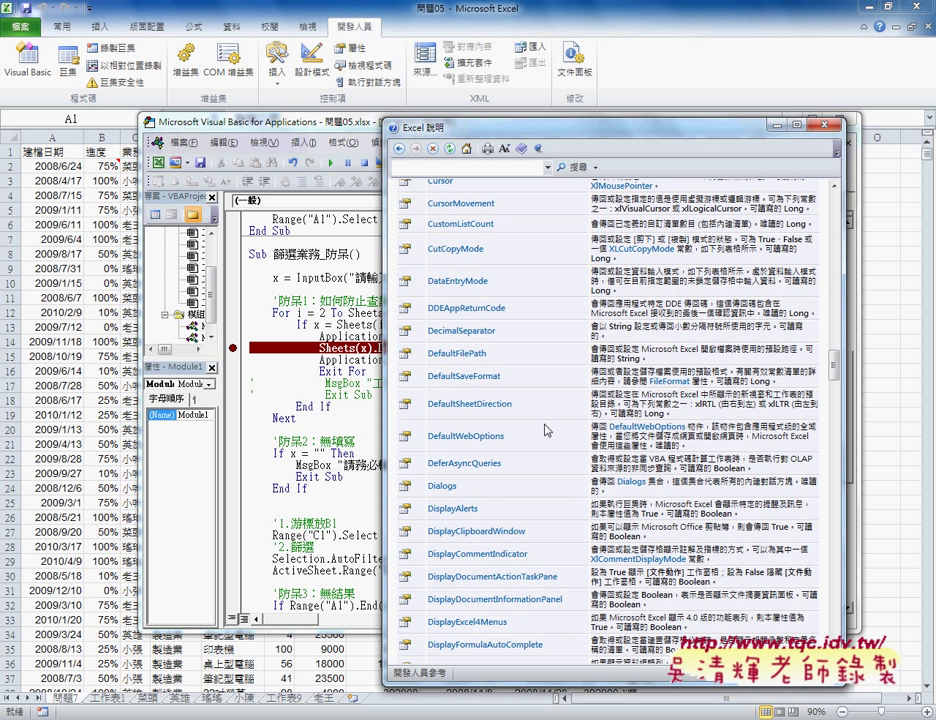
Open the Application.DisplayAlerts Help page and highlight its description, True and Boolean.
{"action": "left_click", "coordinate": [433, 510]}
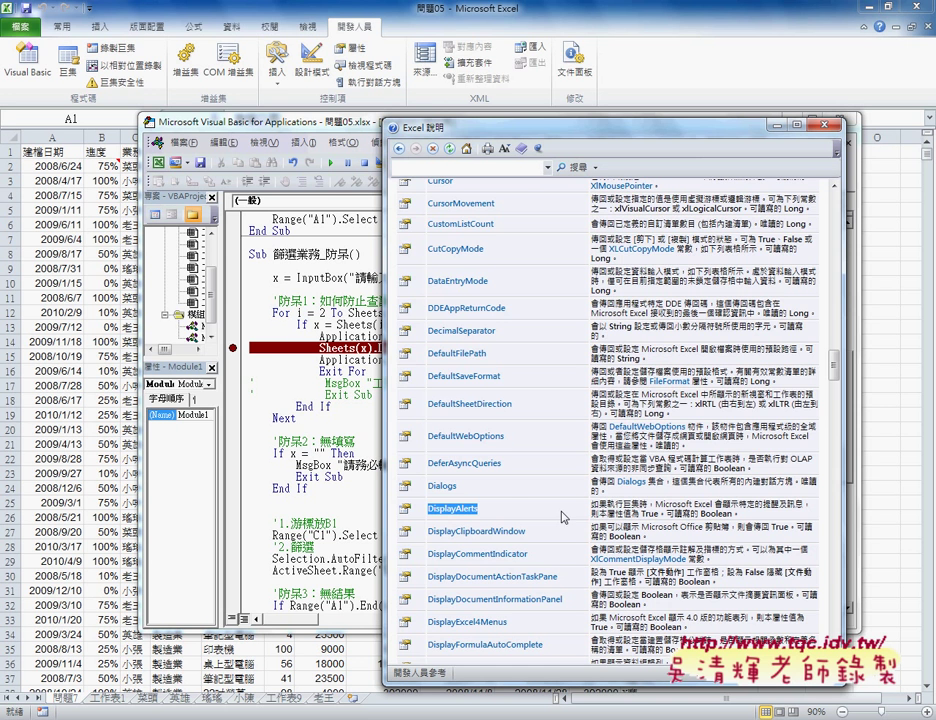
{"action": "left_click", "coordinate": [447, 509]}
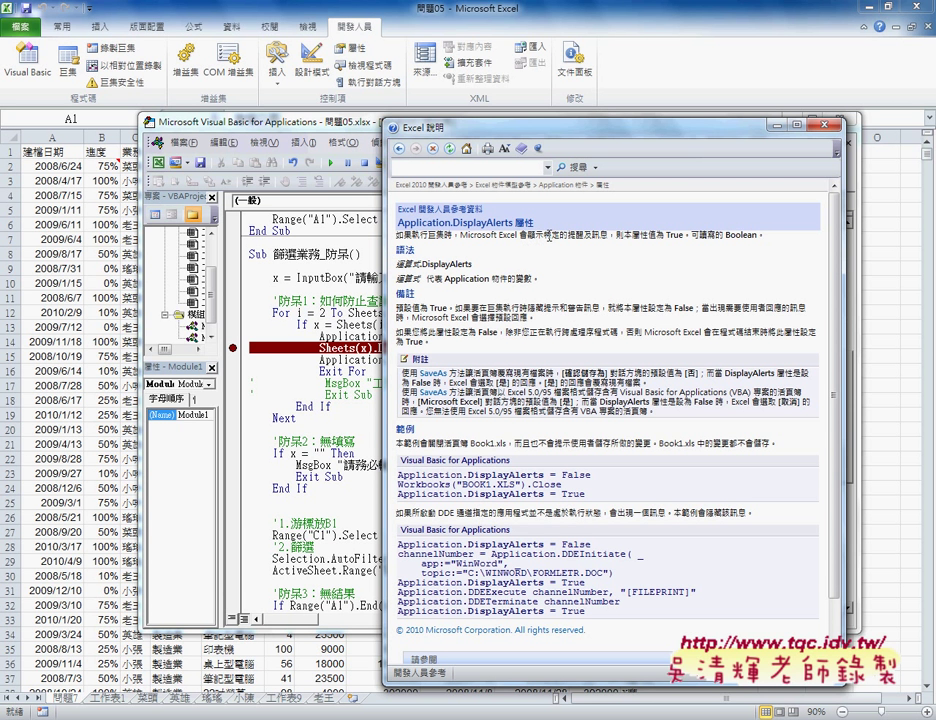
{"action": "mouse_move", "coordinate": [607, 236]}
{"action": "left_mouse_down"}
{"action": "mouse_move", "coordinate": [543, 237]}
{"action": "mouse_move", "coordinate": [613, 238]}
{"action": "left_mouse_up"}
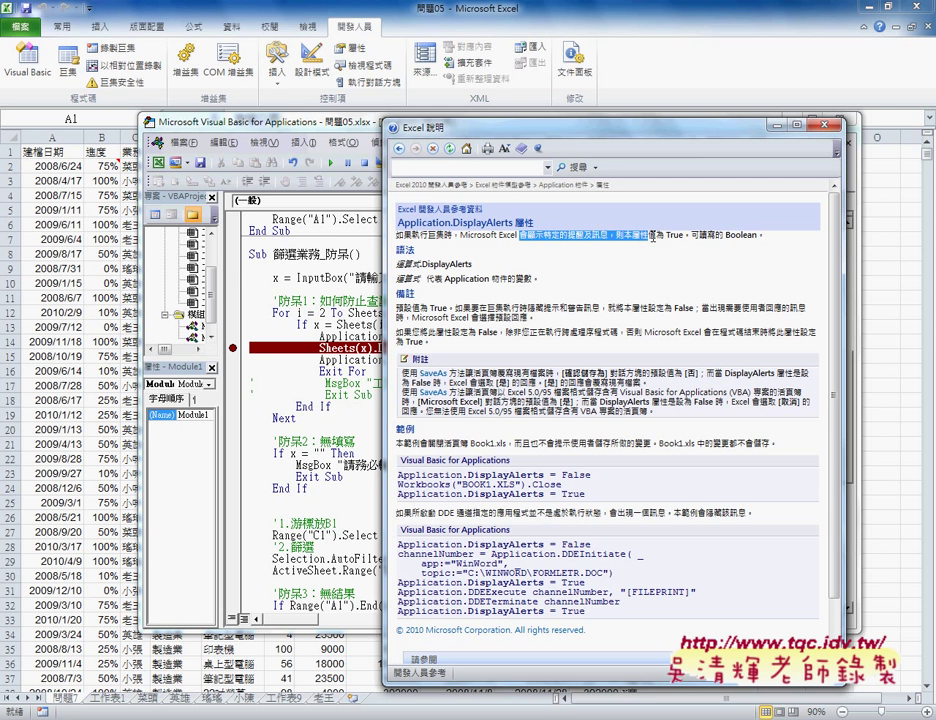
{"action": "left_click_drag", "start_coordinate": [613, 237], "coordinate": [683, 237]}
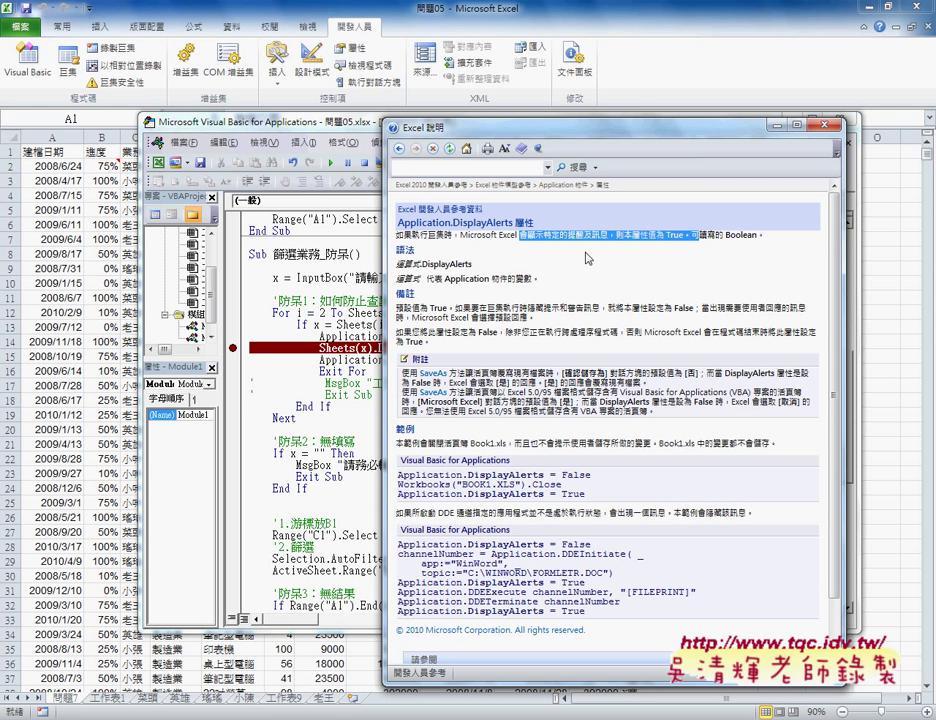
{"action": "double_click", "coordinate": [676, 237]}
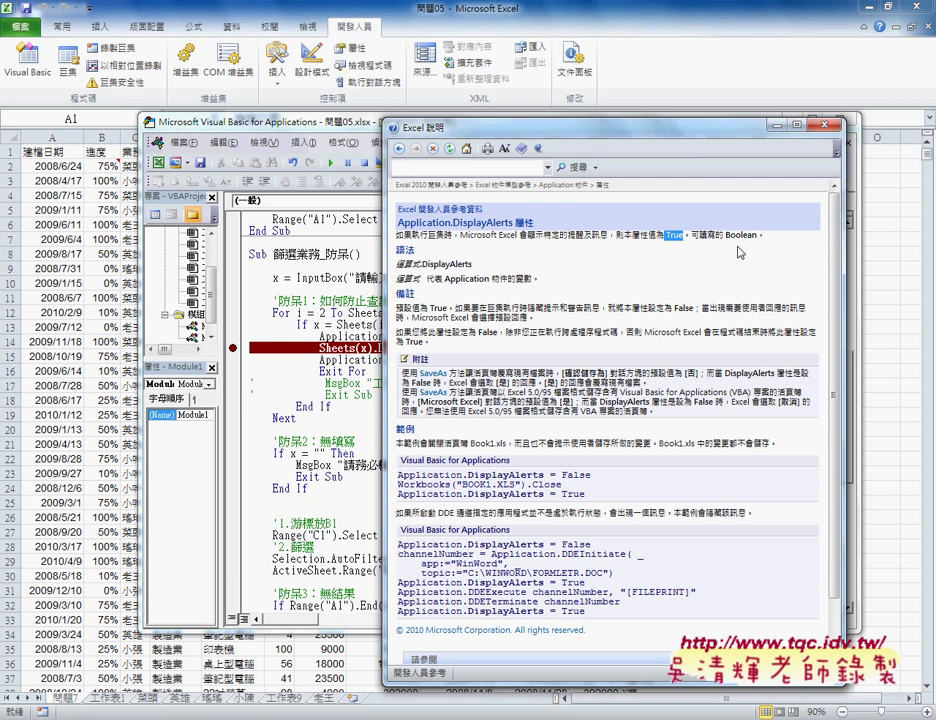
{"action": "double_click", "coordinate": [755, 236]}
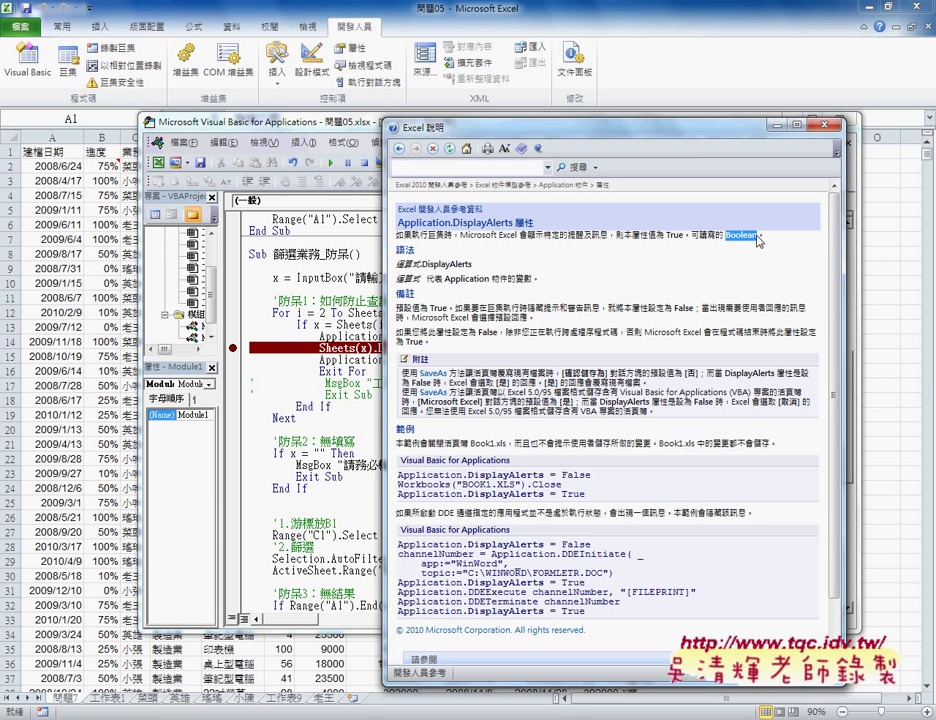
Review the example code, highlighting Application.DisplayAlerts = False and the DDEInitiate WinWord line.
{"action": "scroll", "coordinate": [721, 321], "scroll_direction": "down", "scroll_amount": 3}
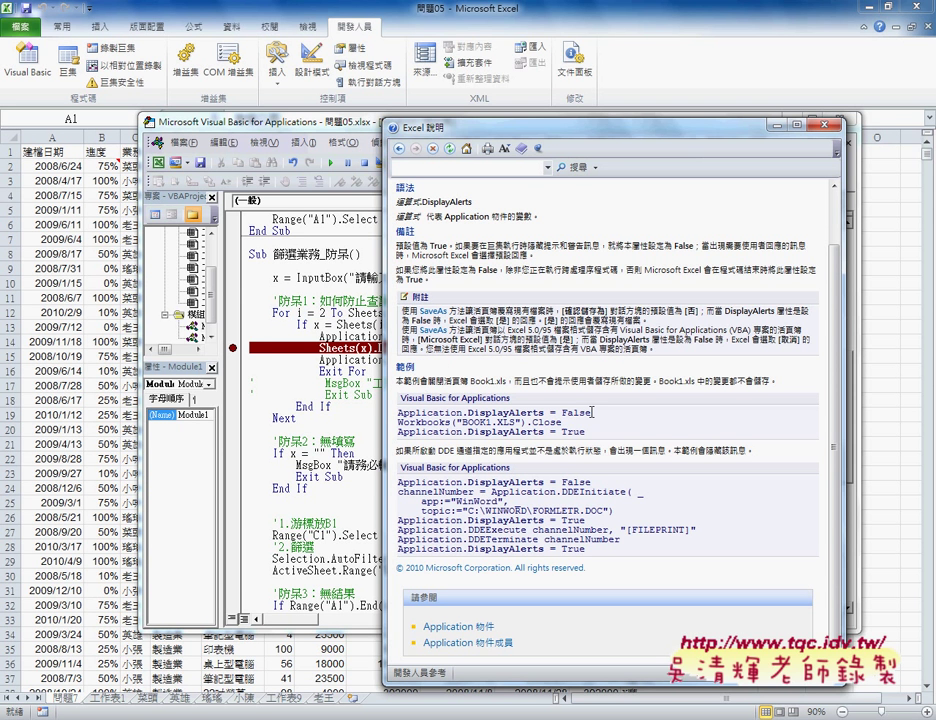
{"action": "left_click_drag", "start_coordinate": [591, 412], "coordinate": [430, 413]}
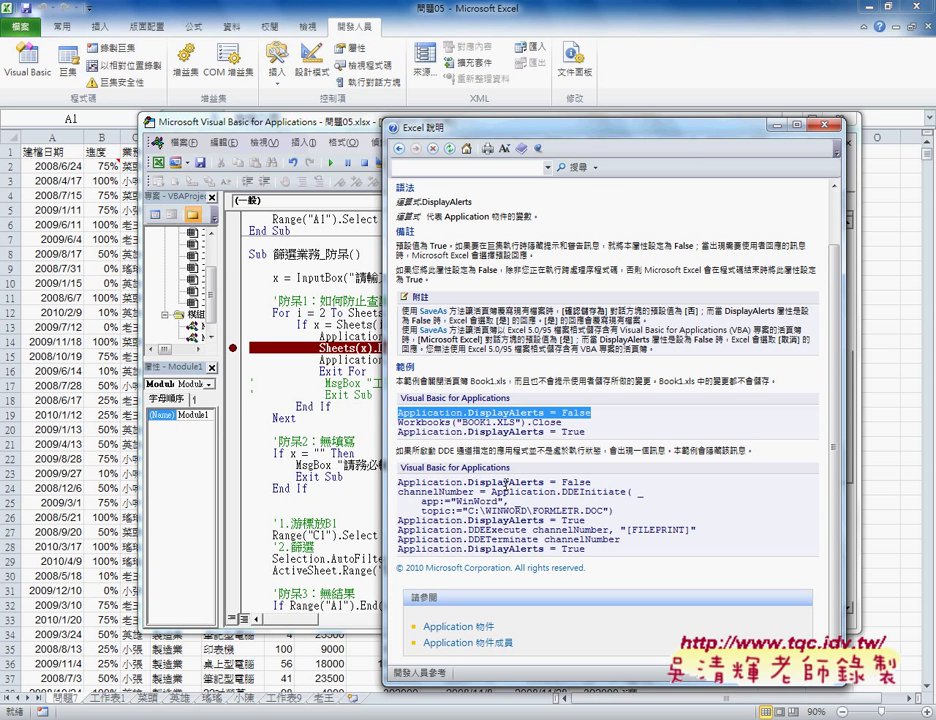
{"action": "left_click_drag", "start_coordinate": [564, 492], "coordinate": [610, 492]}
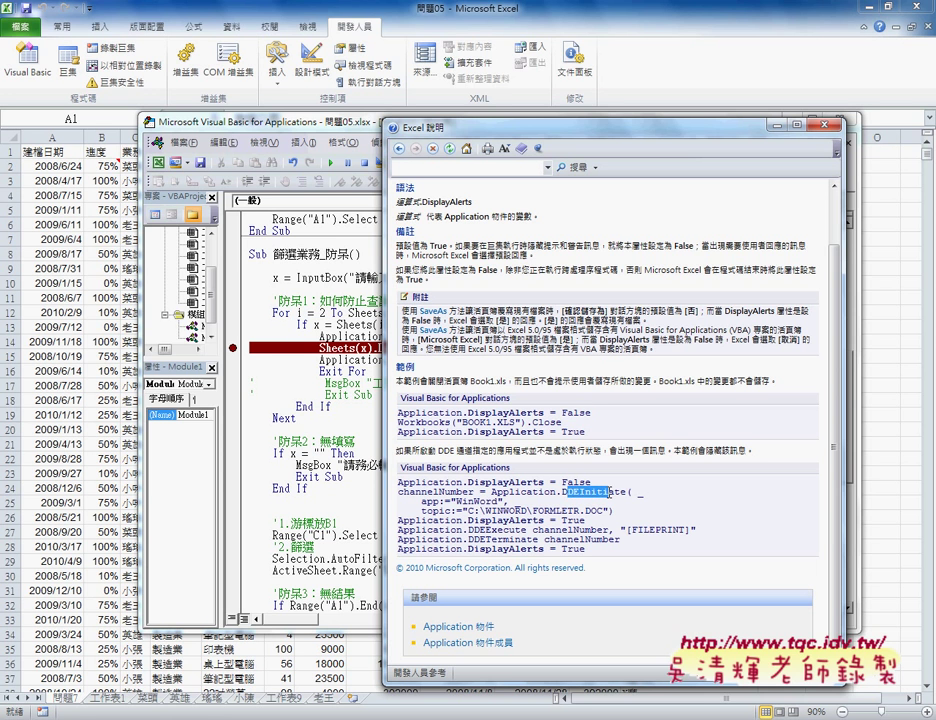
{"action": "mouse_move", "coordinate": [446, 501]}
{"action": "left_mouse_down"}
{"action": "mouse_move", "coordinate": [564, 511]}
{"action": "mouse_move", "coordinate": [406, 487]}
{"action": "left_mouse_up"}
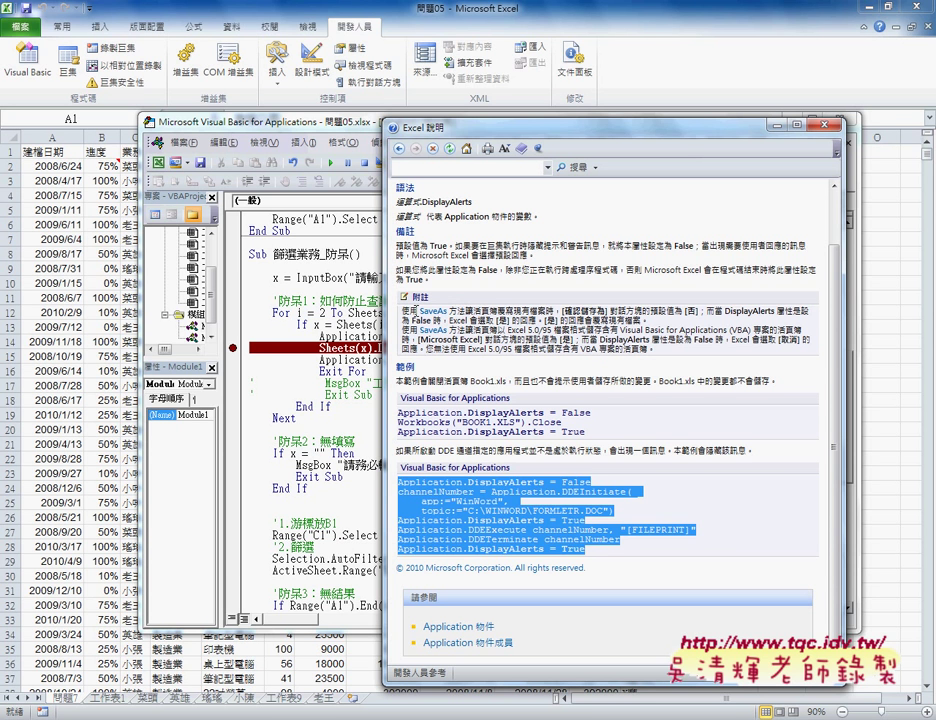
{"action": "key", "text": "Tab"}
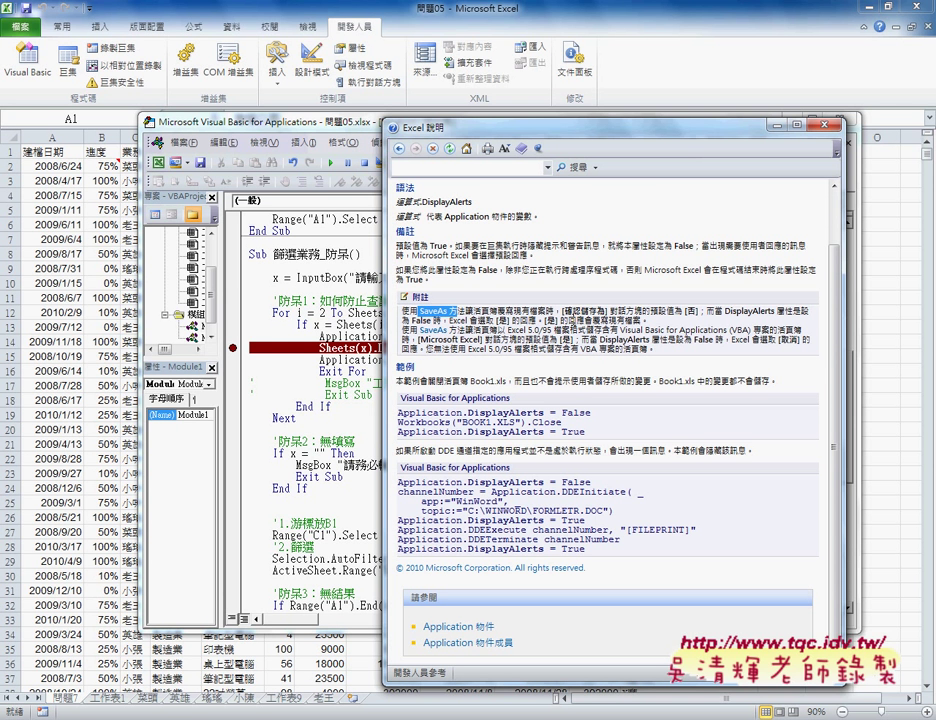
Close Help, clear the Sheets(x).Delete breakpoint, and select the DisplayAlerts and commented MsgBox lines.
{"action": "left_click", "coordinate": [824, 125]}
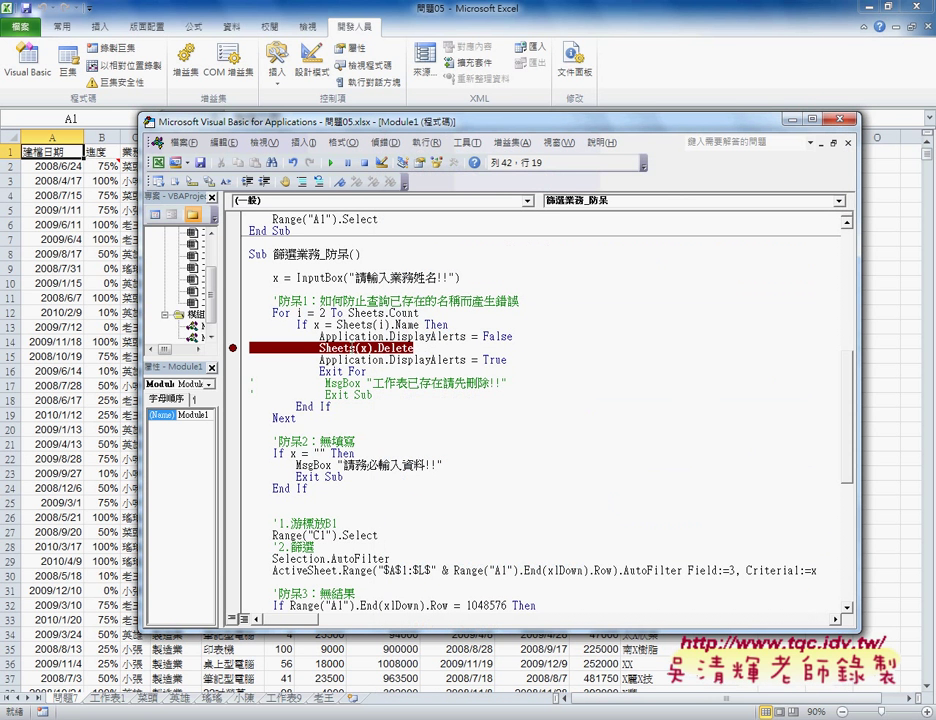
{"action": "key", "text": "F9"}
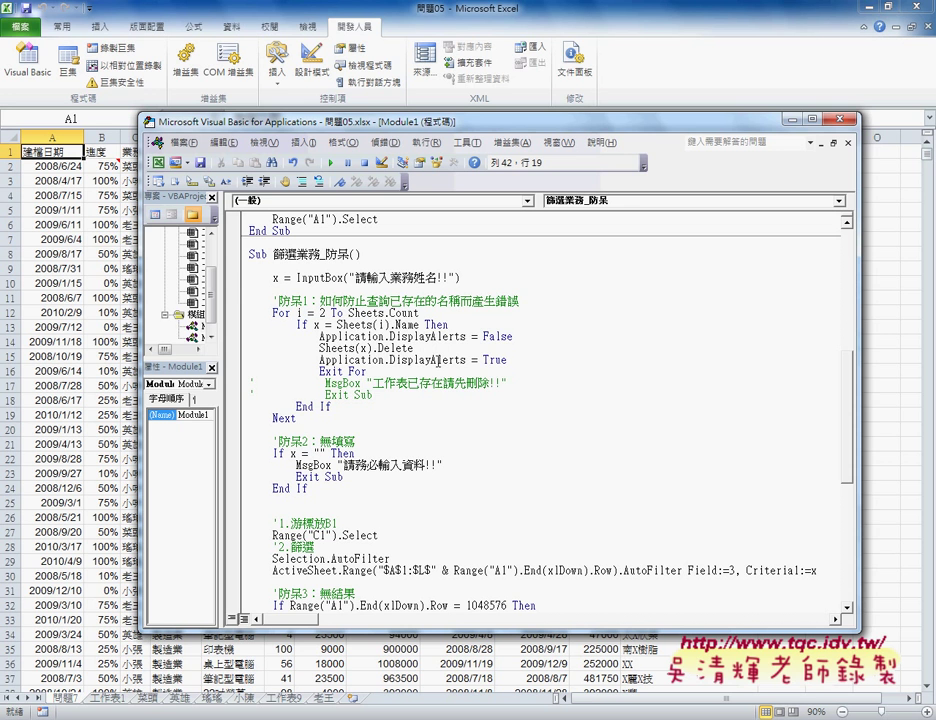
{"action": "mouse_move", "coordinate": [314, 383]}
{"action": "left_mouse_down"}
{"action": "mouse_move", "coordinate": [314, 357]}
{"action": "mouse_move", "coordinate": [235, 340]}
{"action": "left_mouse_up"}
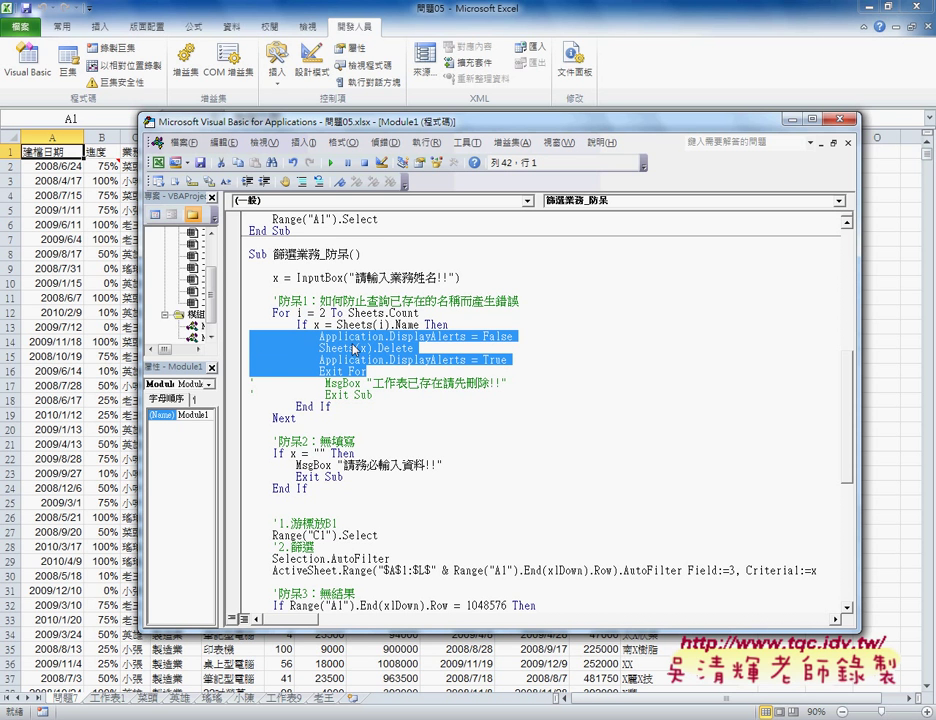
{"action": "left_click_drag", "start_coordinate": [507, 359], "coordinate": [250, 337]}
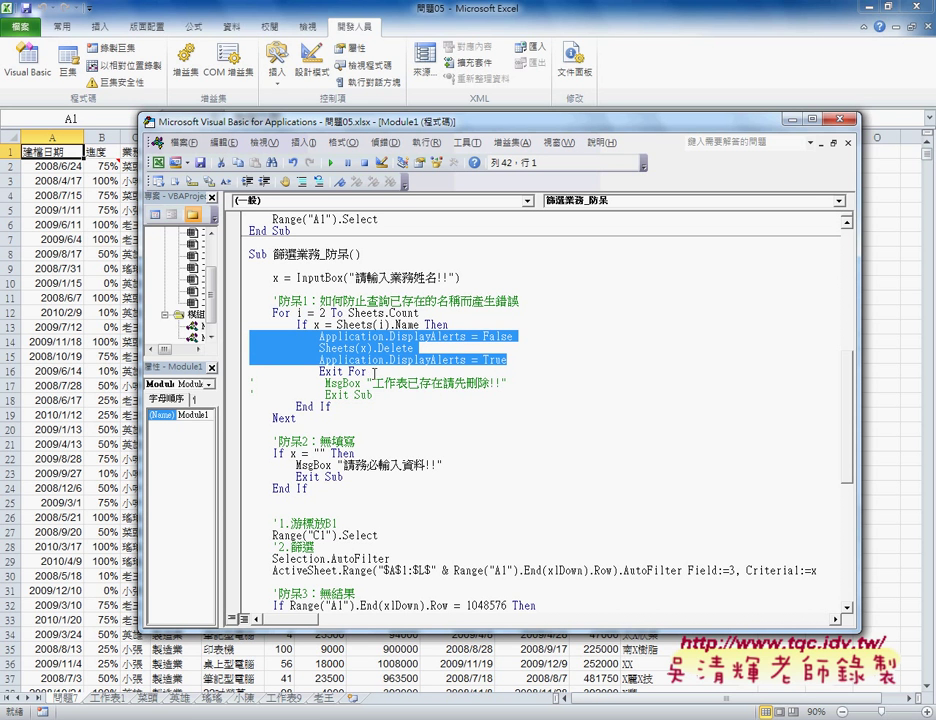
{"action": "left_click_drag", "start_coordinate": [372, 395], "coordinate": [250, 383]}
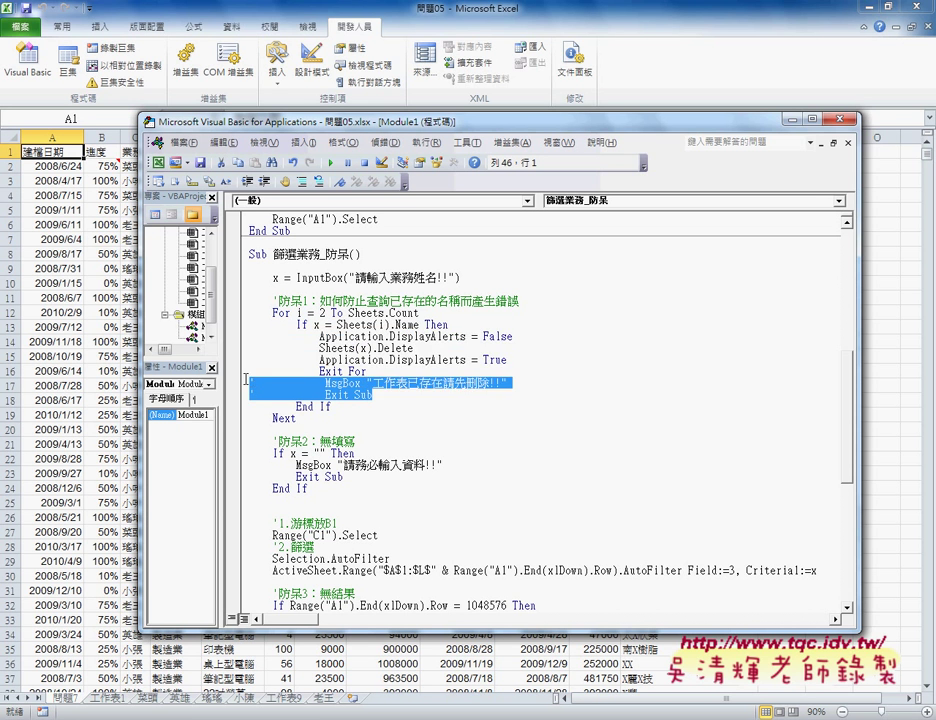
{"action": "right_click", "coordinate": [320, 180]}
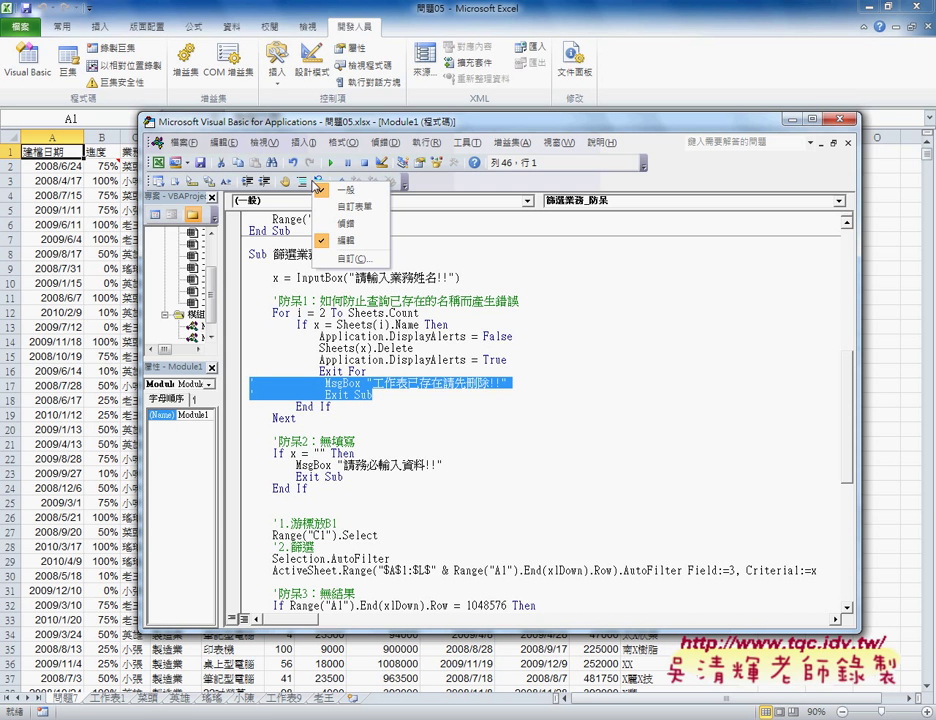
{"action": "left_click", "coordinate": [345, 240]}
{"action": "right_click", "coordinate": [326, 167]}
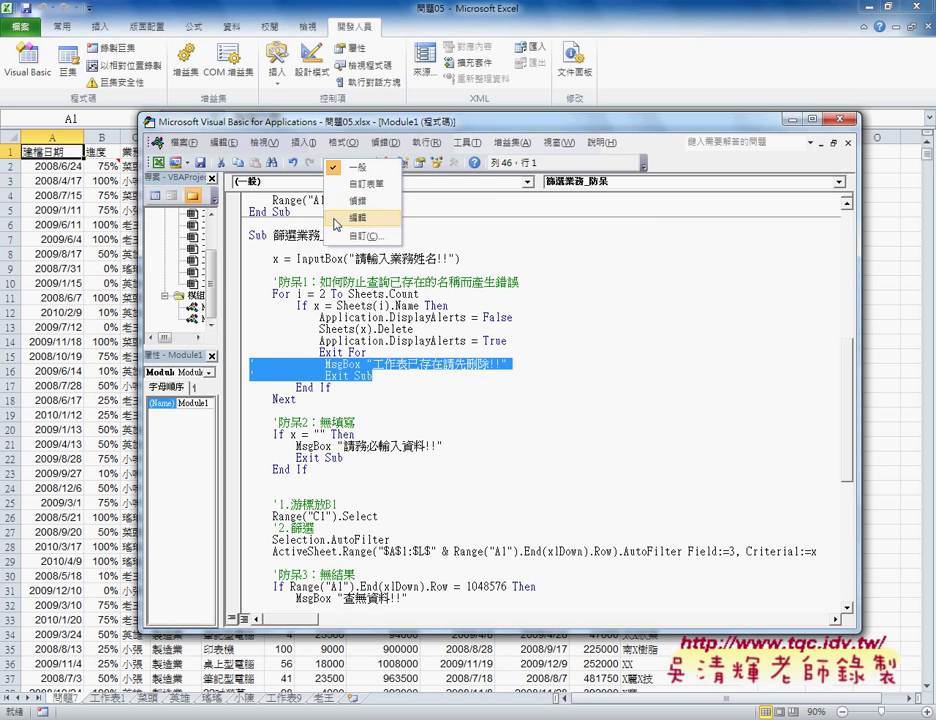
{"action": "left_click", "coordinate": [352, 217]}
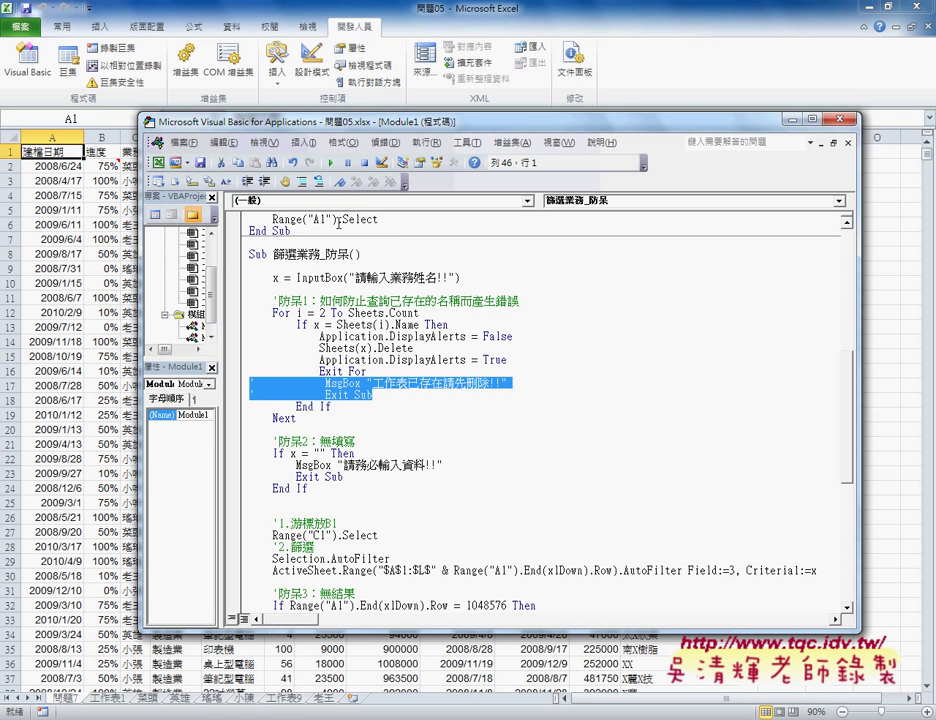
{"action": "left_click", "coordinate": [319, 183]}
{"action": "key", "text": "ctrl+z"}
{"action": "mouse_move", "coordinate": [296, 418]}
{"action": "left_mouse_down"}
{"action": "mouse_move", "coordinate": [265, 370]}
{"action": "mouse_move", "coordinate": [249, 313]}
{"action": "left_mouse_up"}
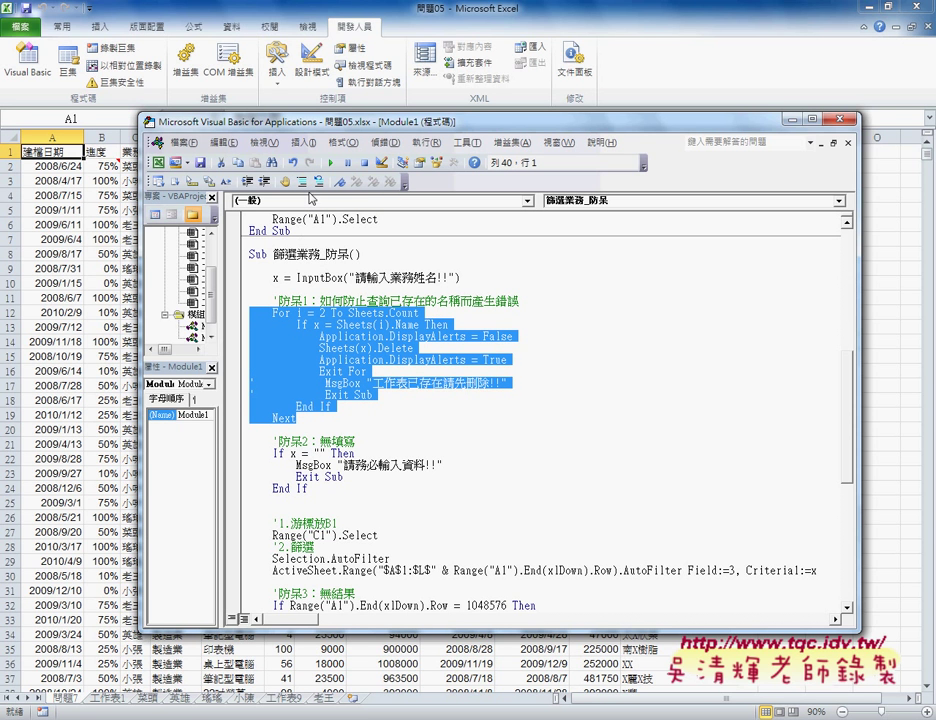
{"action": "left_click", "coordinate": [304, 182]}
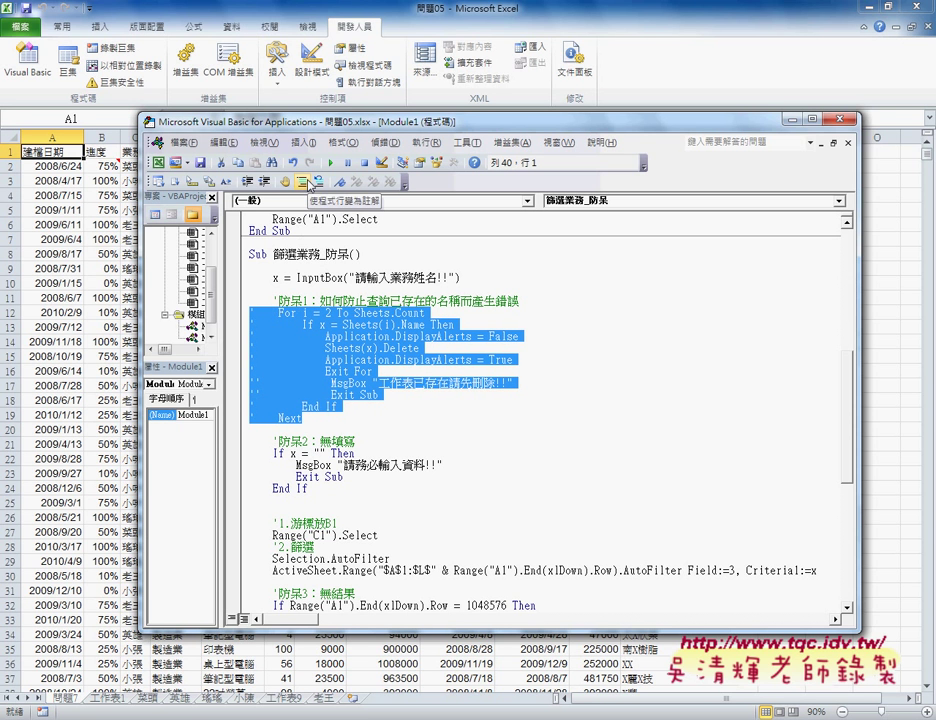
{"action": "left_click", "coordinate": [319, 182]}
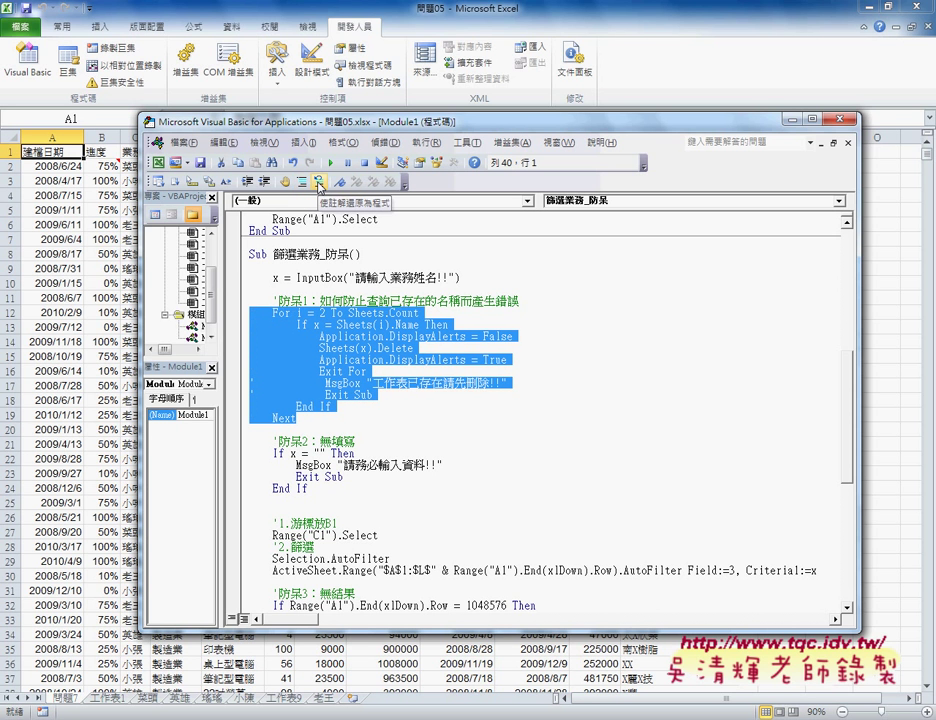